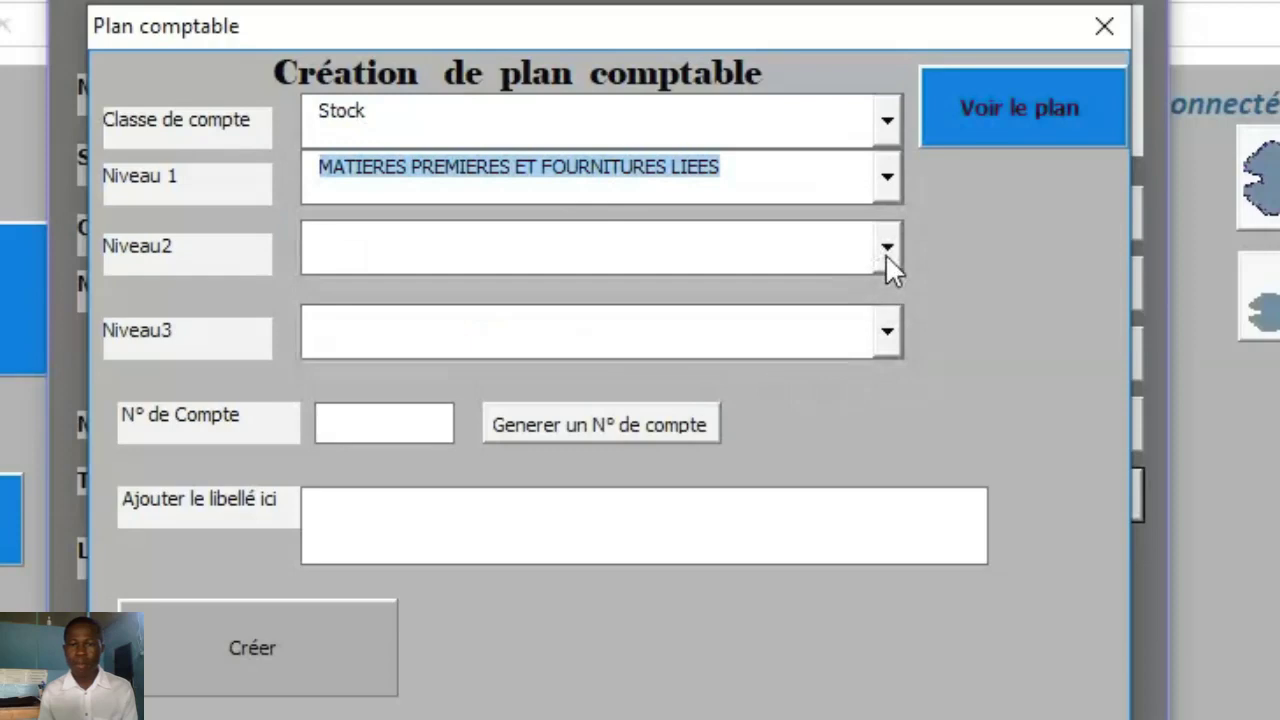
Choose MATIERES A as the Niveau2 of the new stock account and replace its label with "Huiles d'olive".
click(886, 255)
click(862, 290)
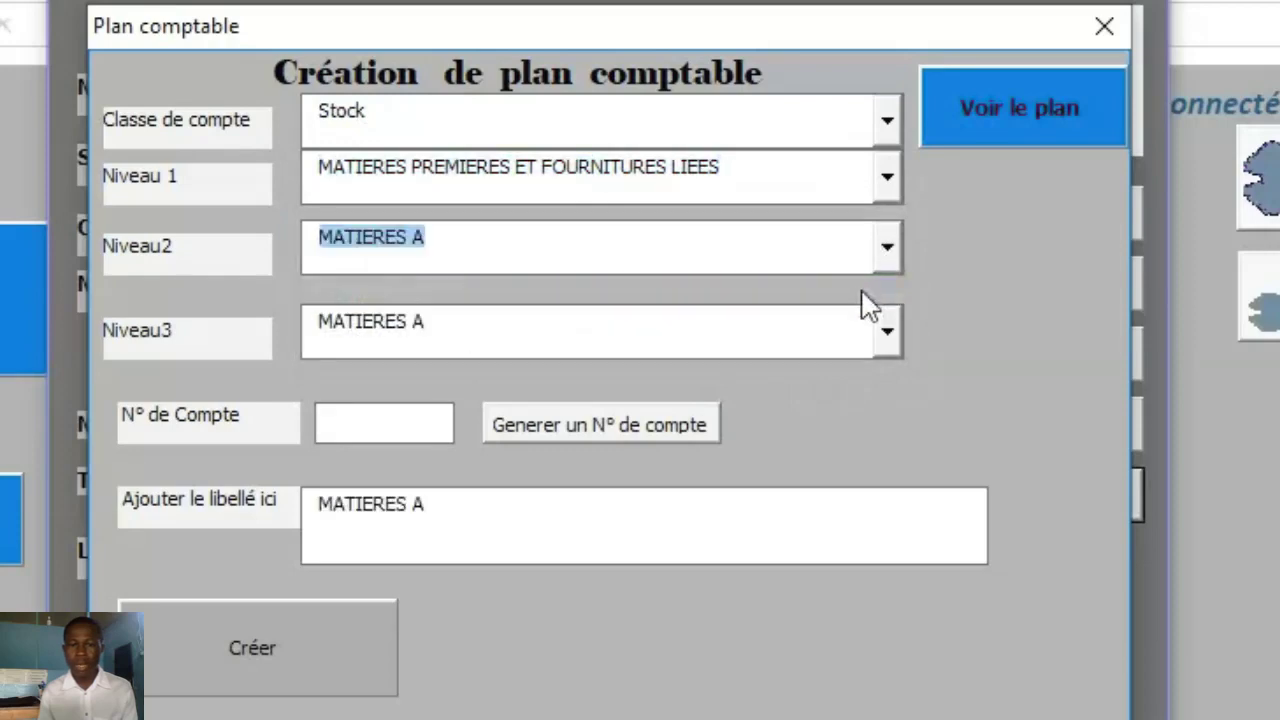
drag(428, 503, 325, 503)
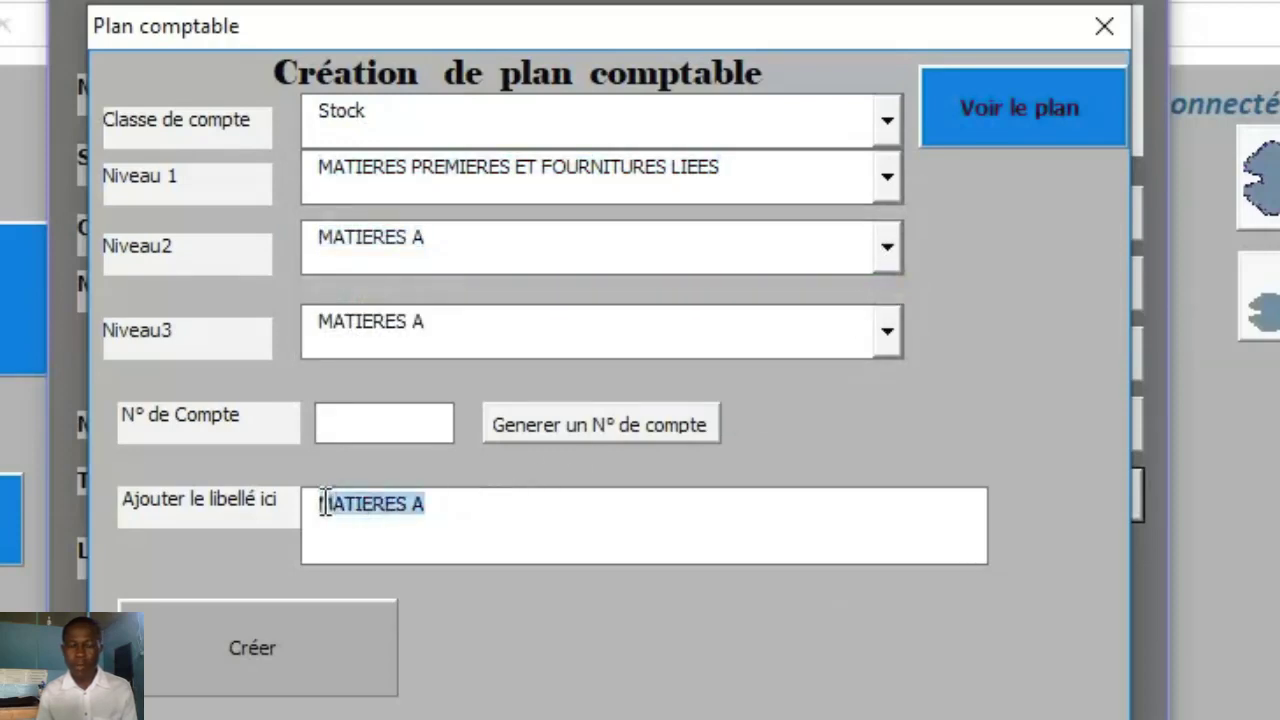
text(Matieres)
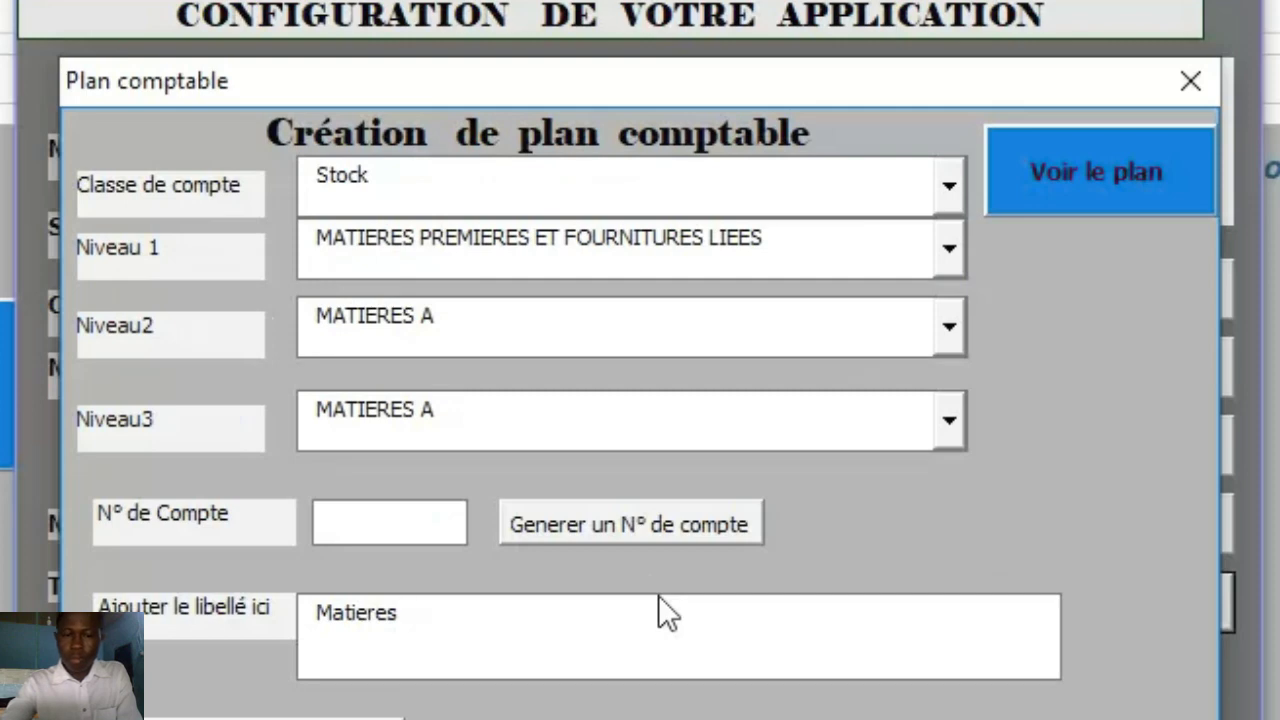
key(BackSpace)
key(BackSpace)
key(BackSpace)
key(BackSpace)
key(BackSpace)
key(BackSpace)
key(BackSpace)
key(BackSpace)
key(BackSpace)
text(H)
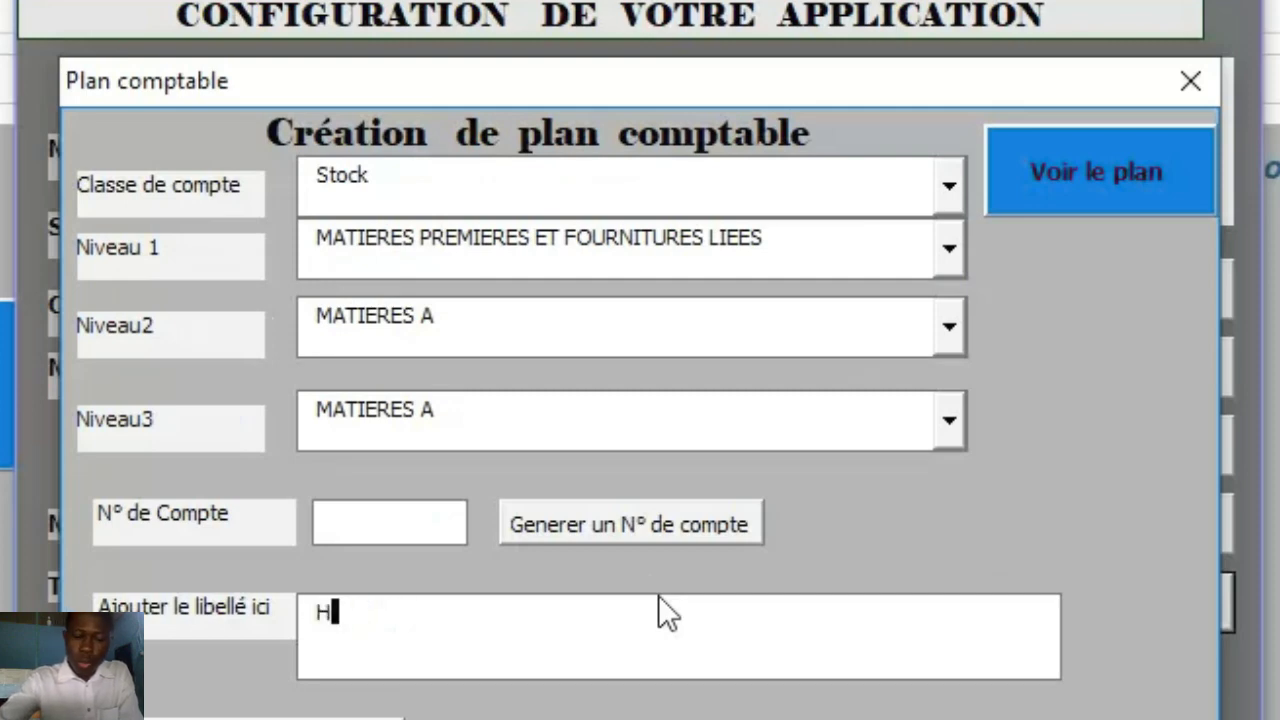
text(uiles d'olive)
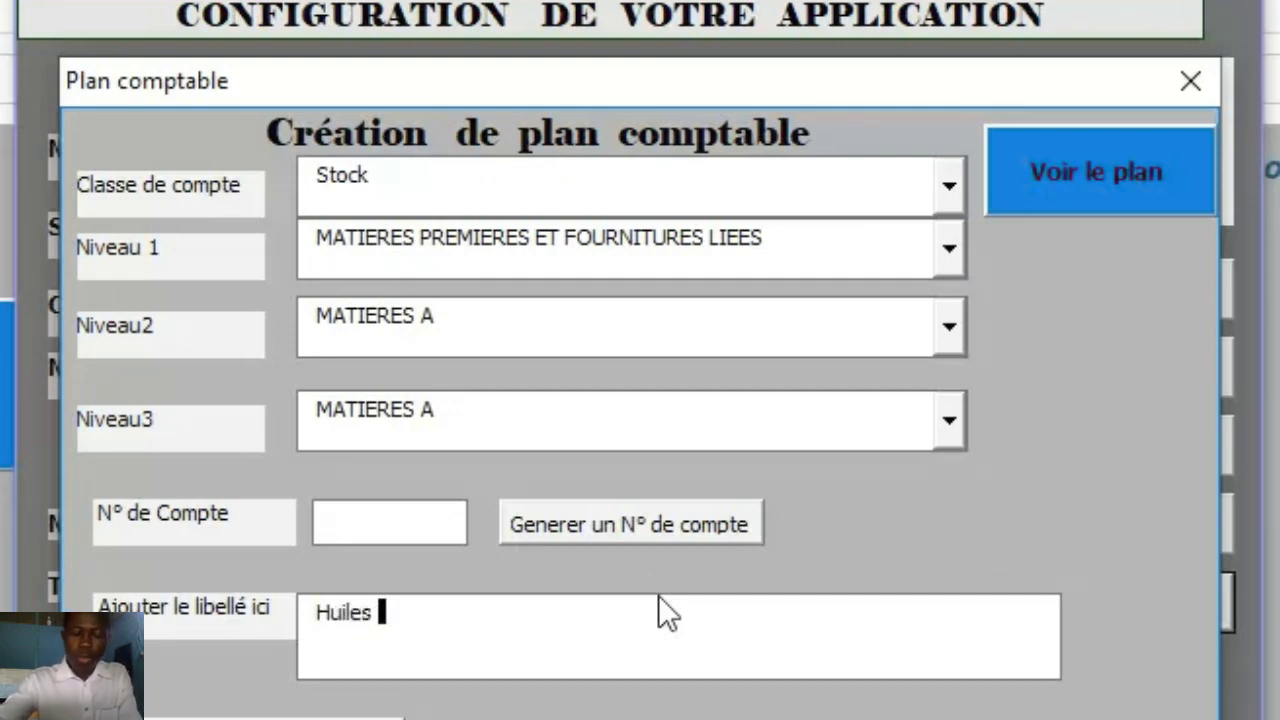
Generate an account number for the Huiles d'olive account and create the account.
click(719, 527)
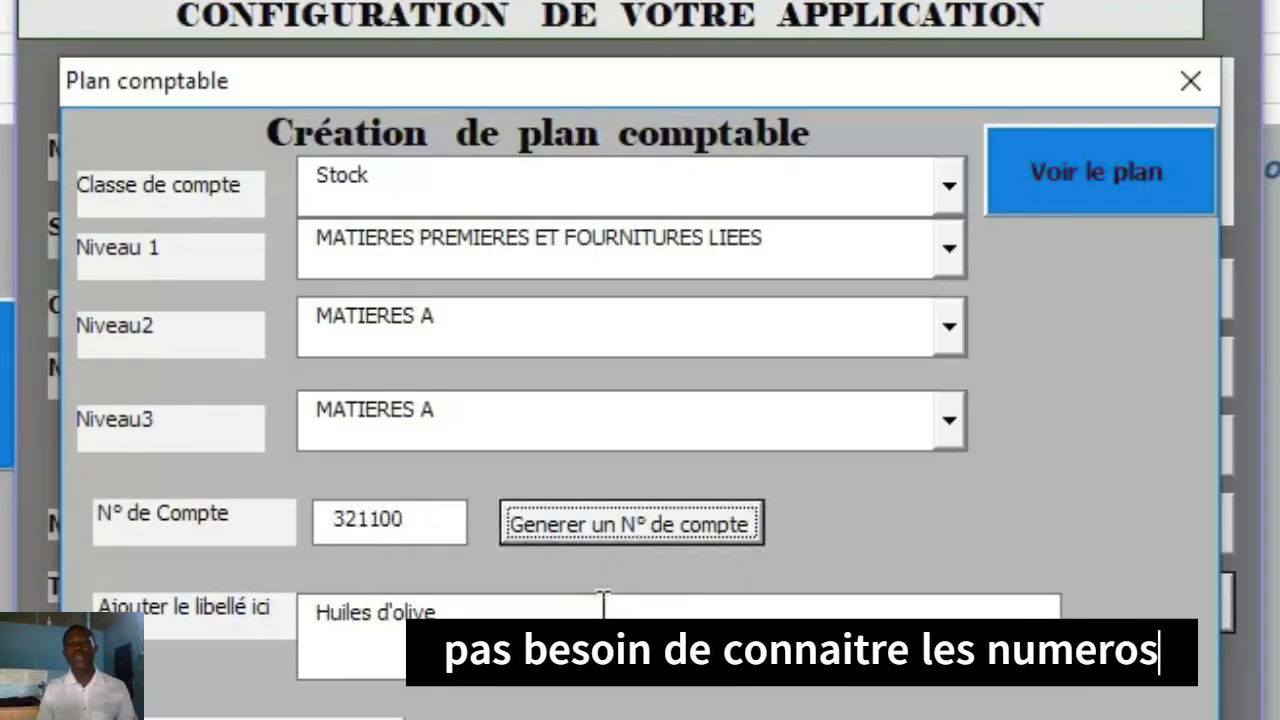
click(329, 624)
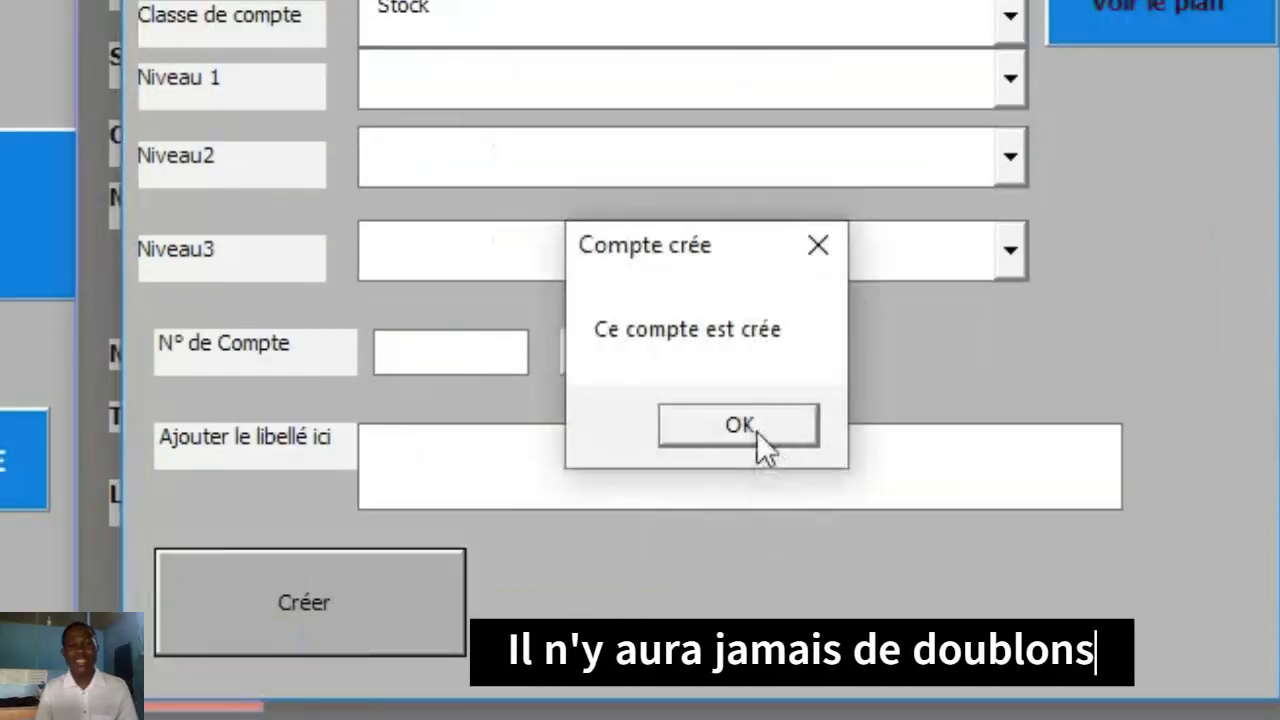
click(756, 428)
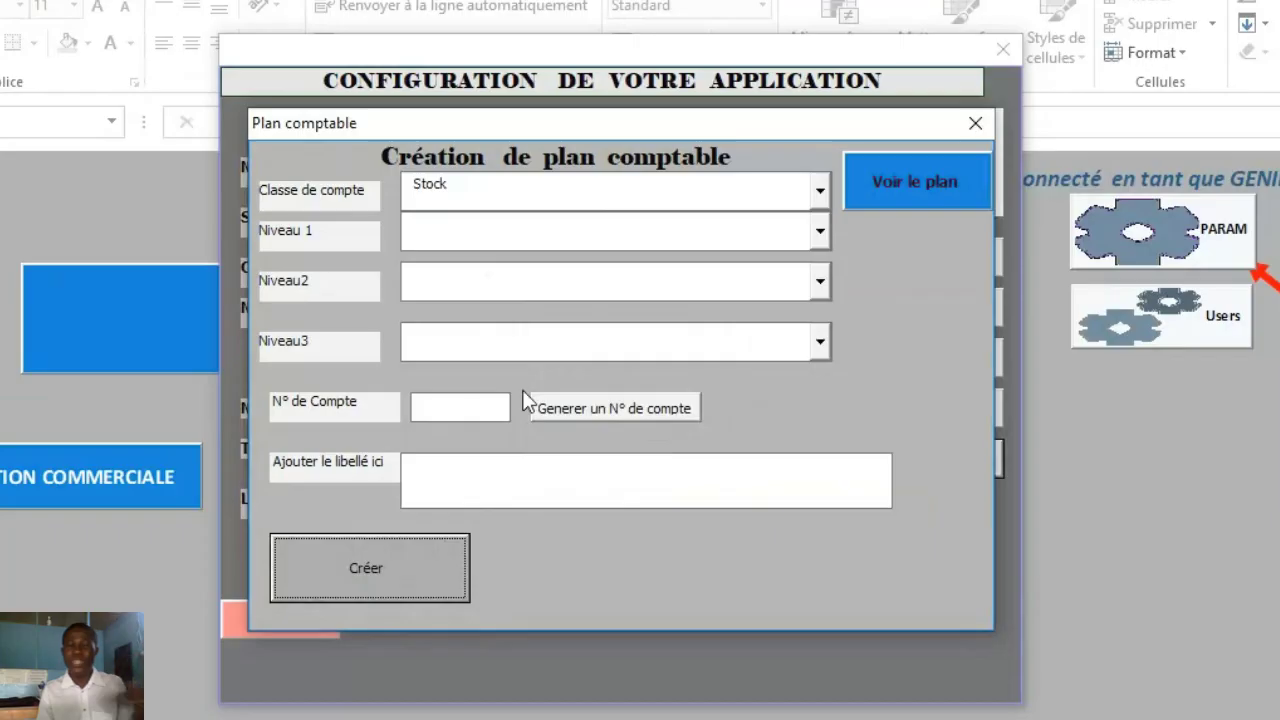
Open the personalised chart of accounts and check the Huiles d'olive, Autres terrains and FRAIS DE DEVELOPPEMENT entries.
click(963, 181)
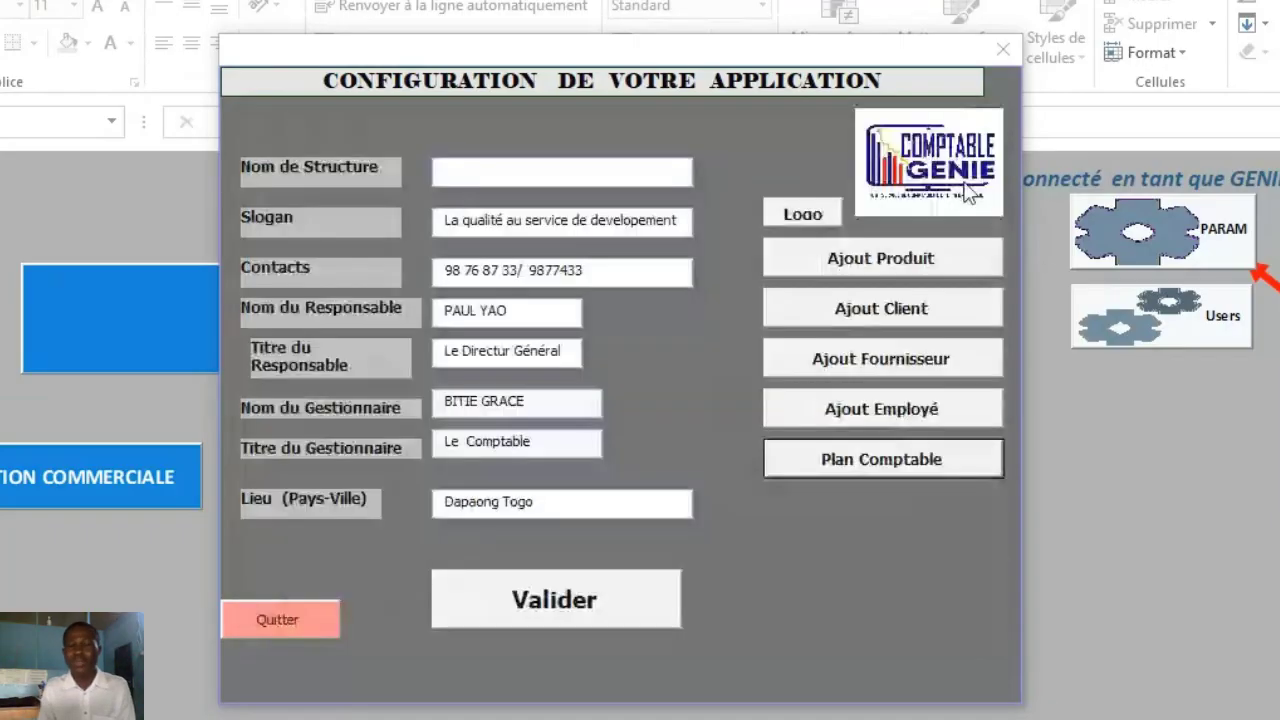
click(149, 360)
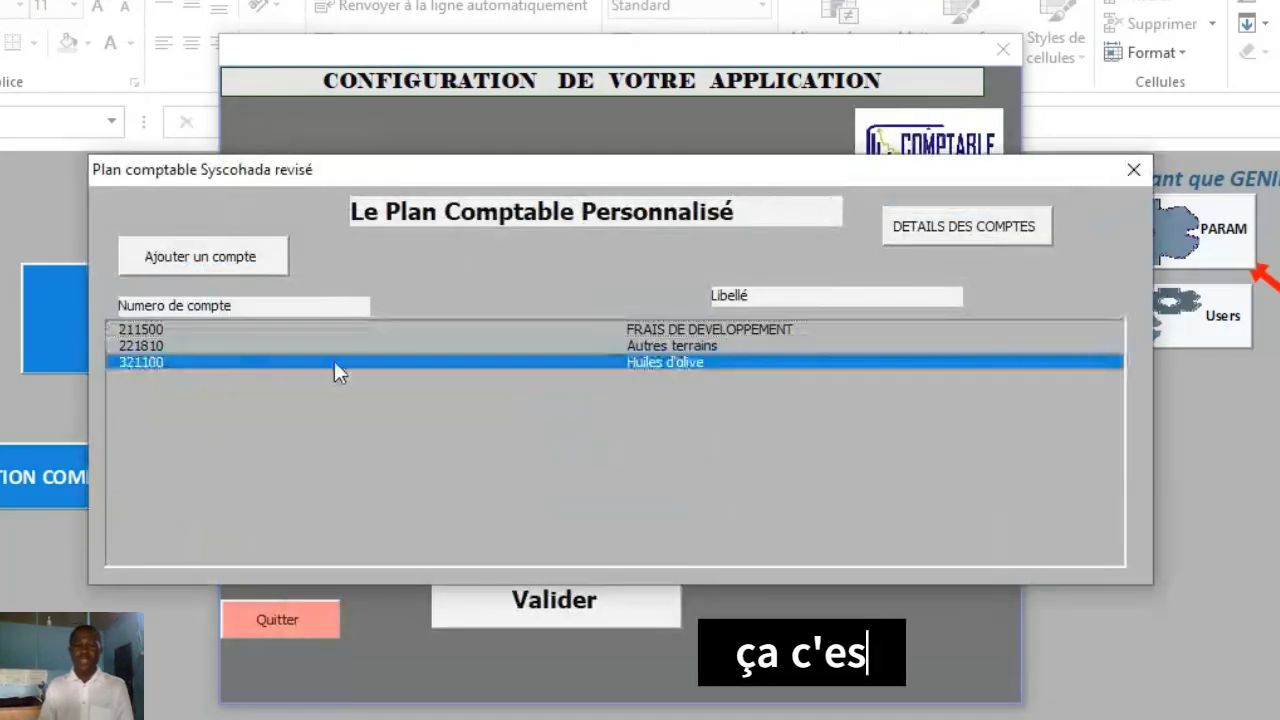
click(576, 345)
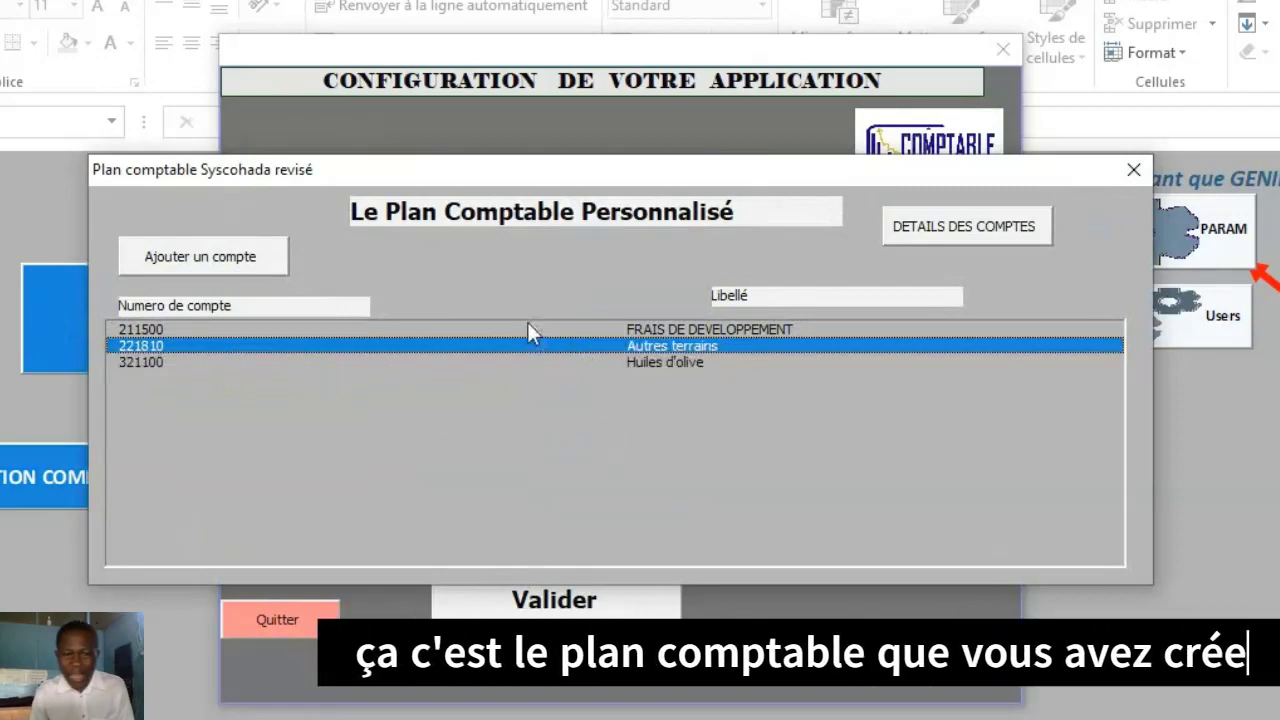
click(527, 326)
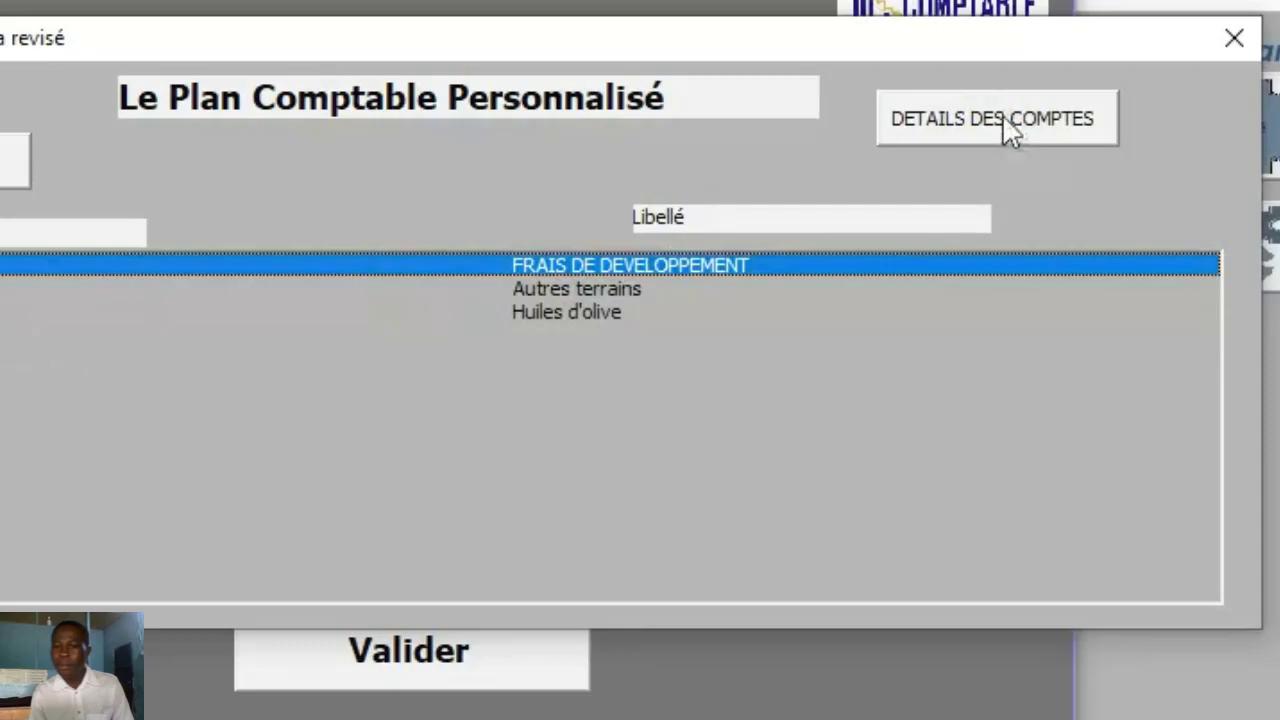
Open the account details and look up COMPTE 13 : Résultat net de l'exercice.
click(1002, 118)
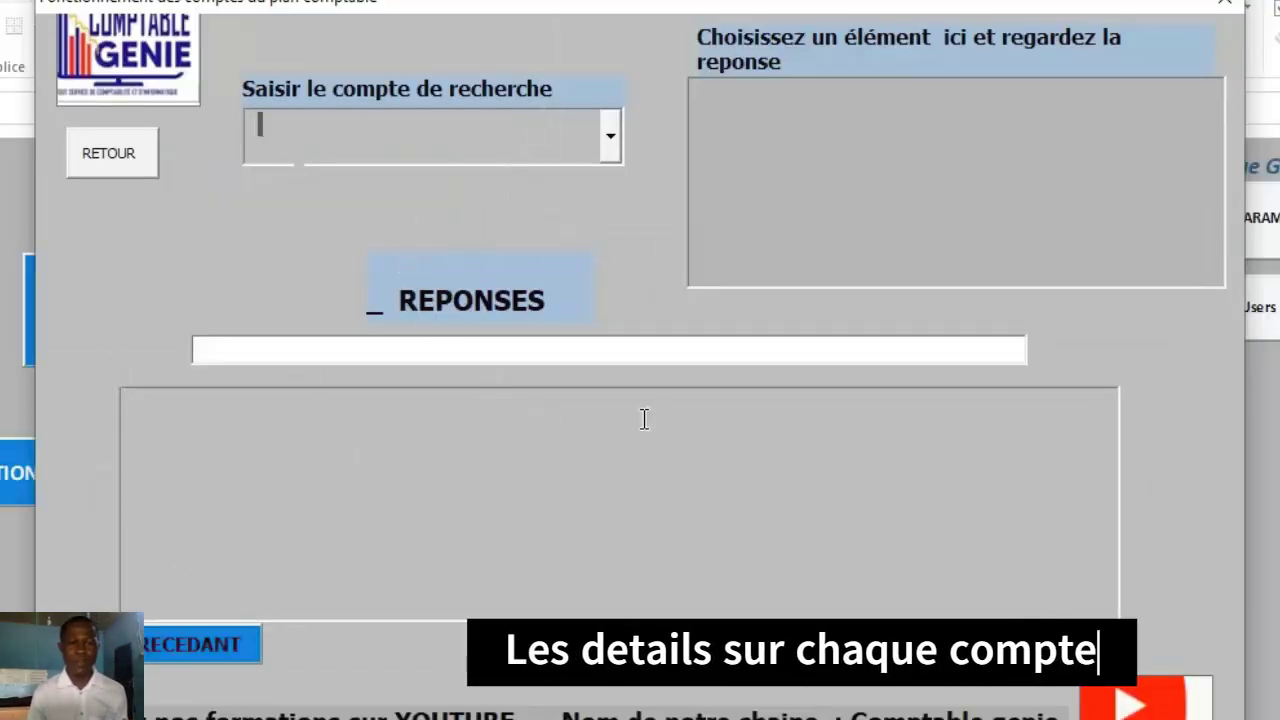
click(609, 137)
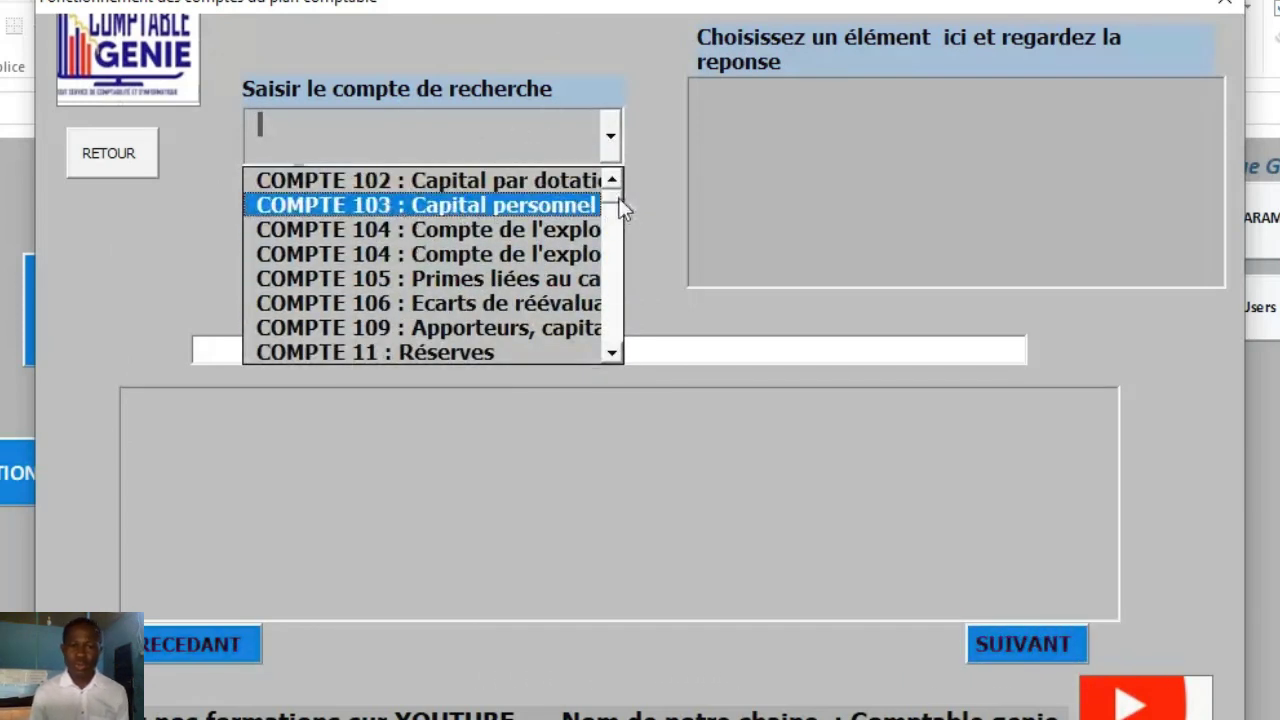
mouse_move(614, 205)
mouse_down()
mouse_move(607, 340)
mouse_move(611, 205)
mouse_up()
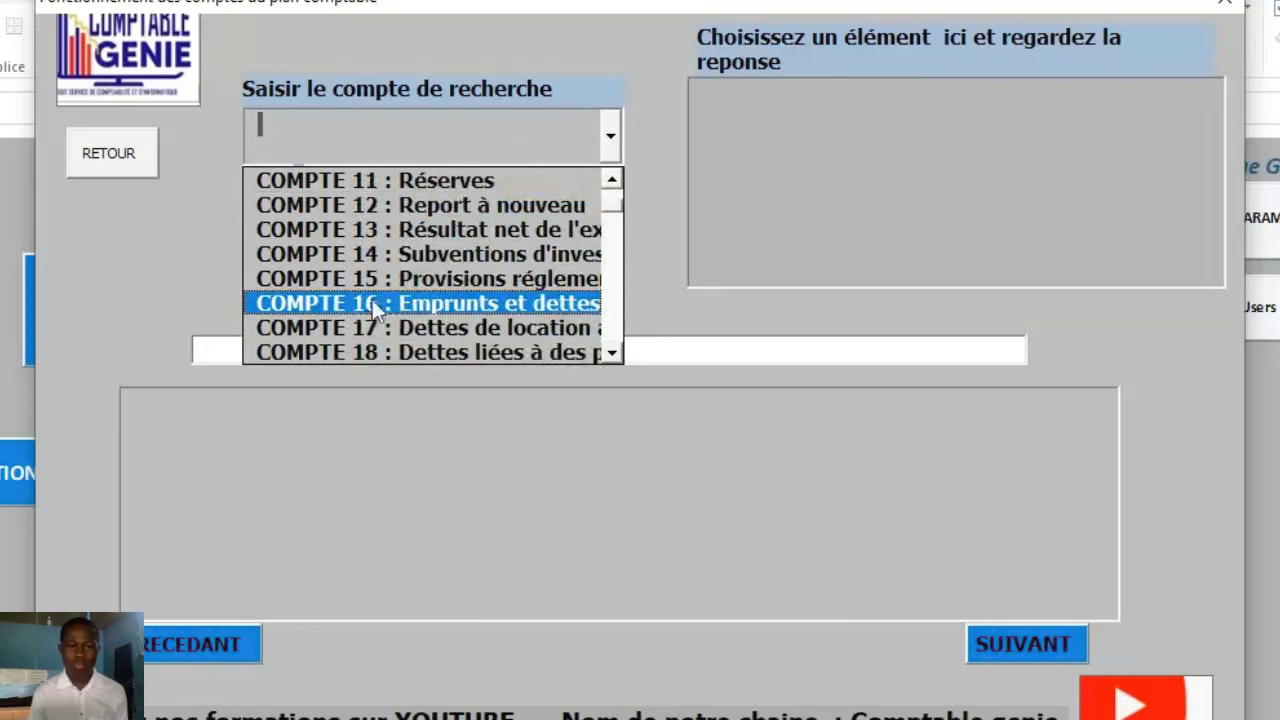
click(369, 225)
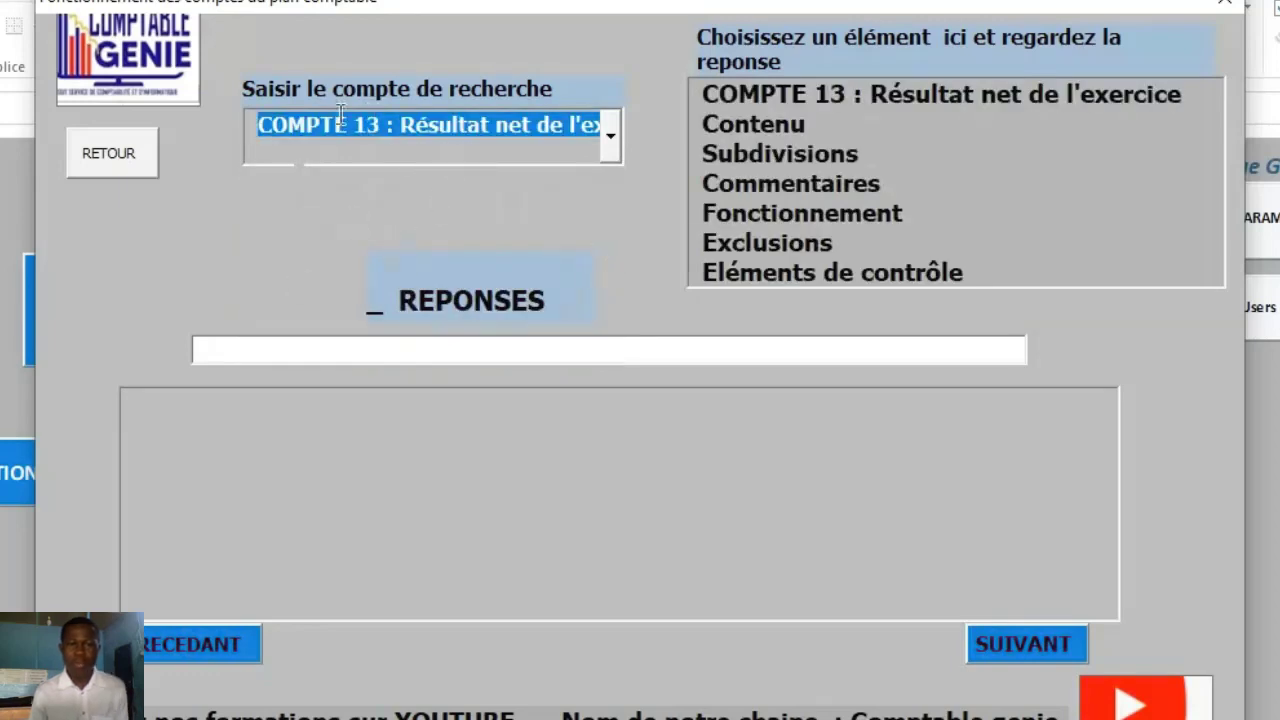
View the Contenu, Subdivisions and Commentaires of COMPTE 13.
click(779, 124)
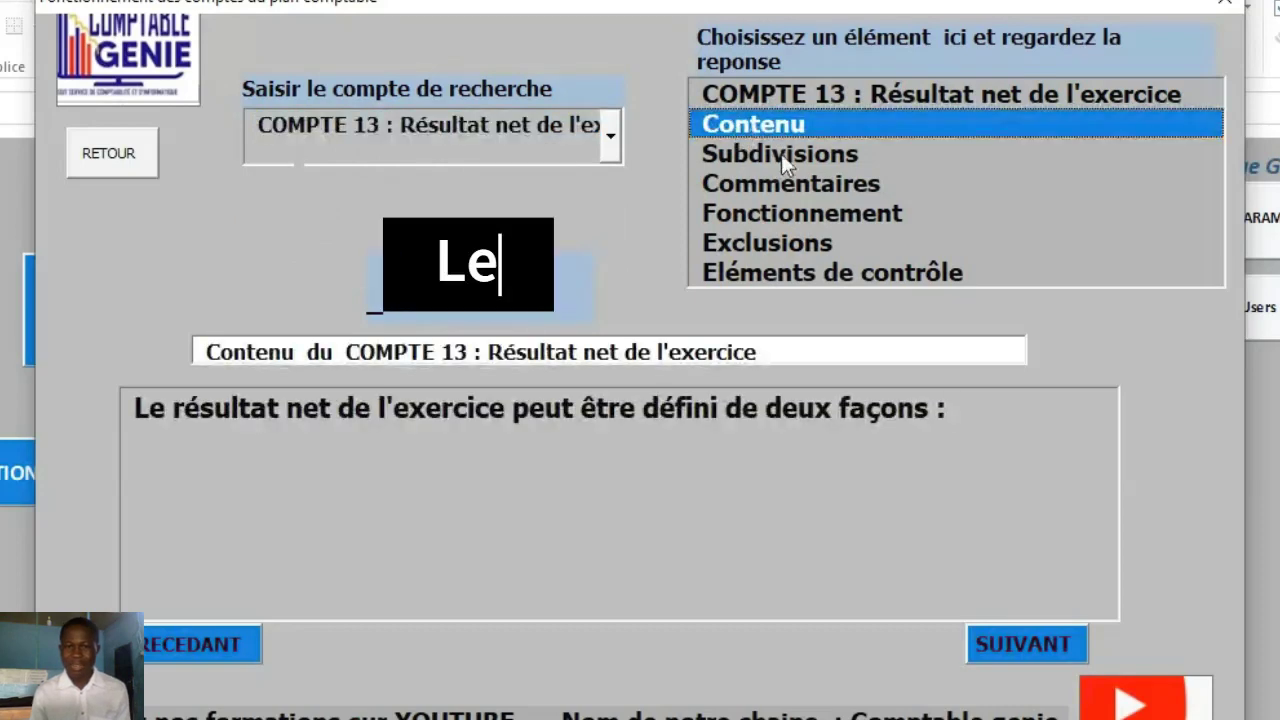
key(Down)
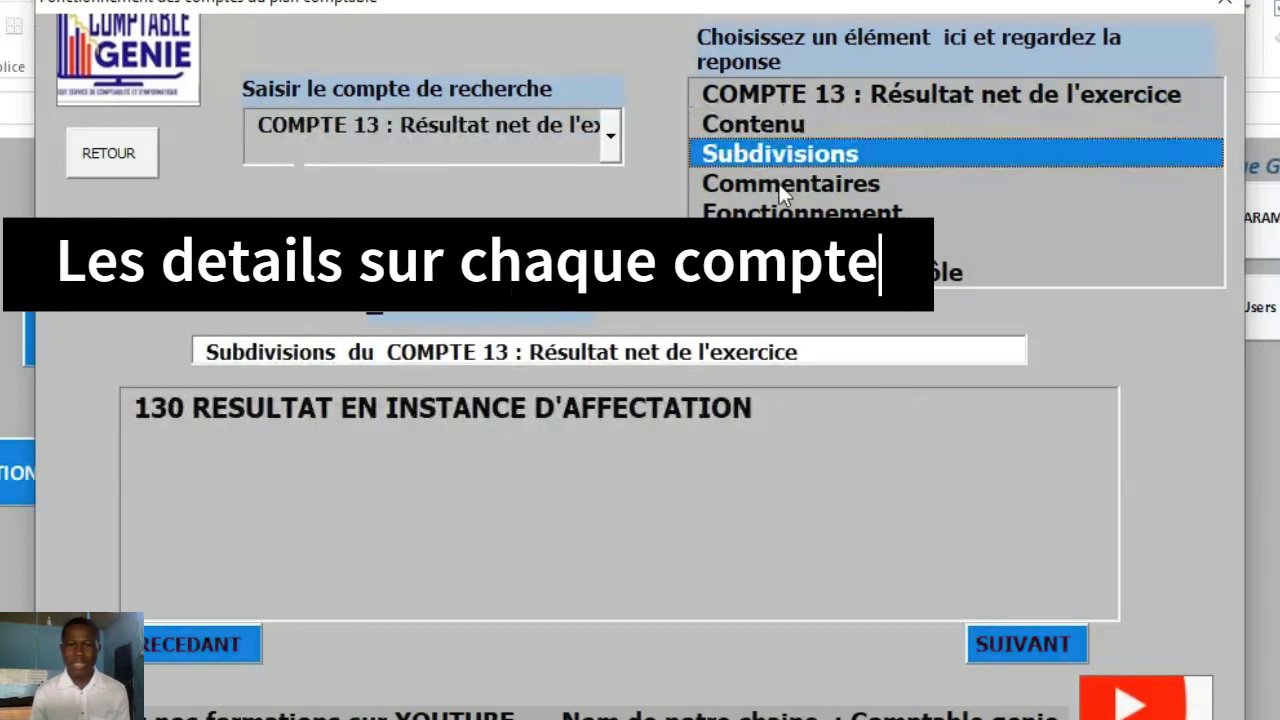
key(Down)
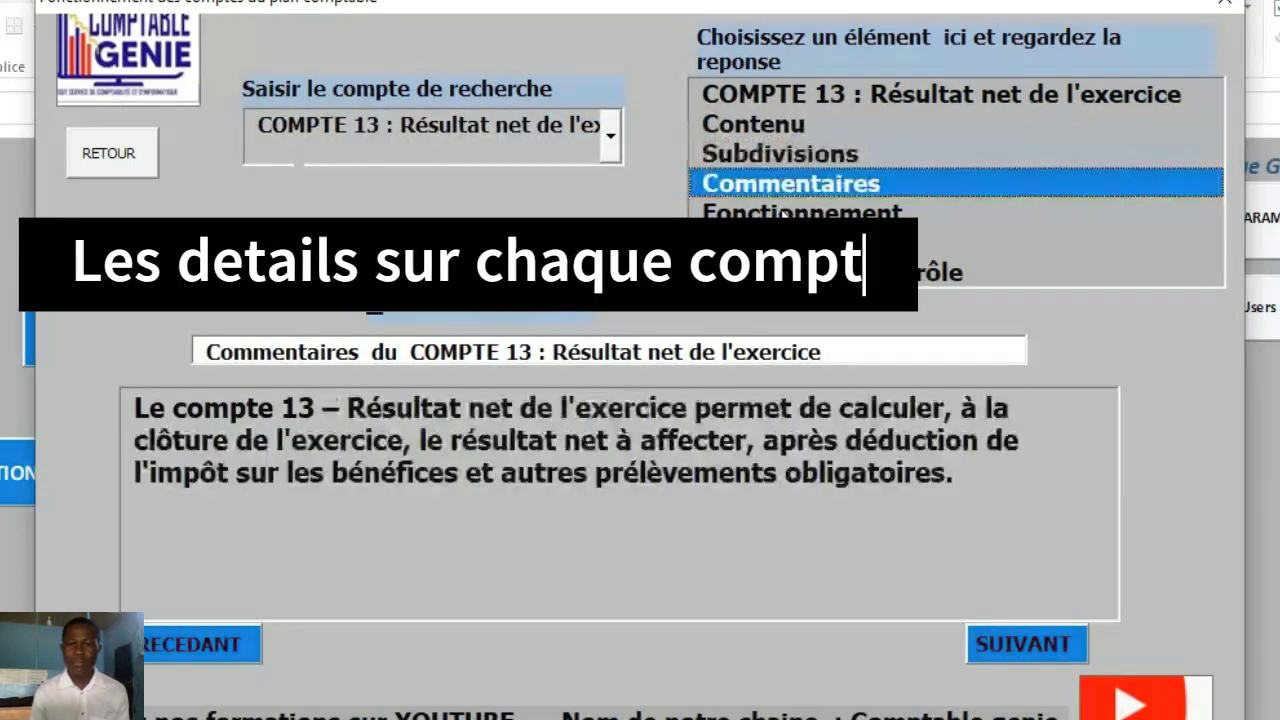
Read through the successive Fonctionnement explanations of COMPTE 13.
click(781, 209)
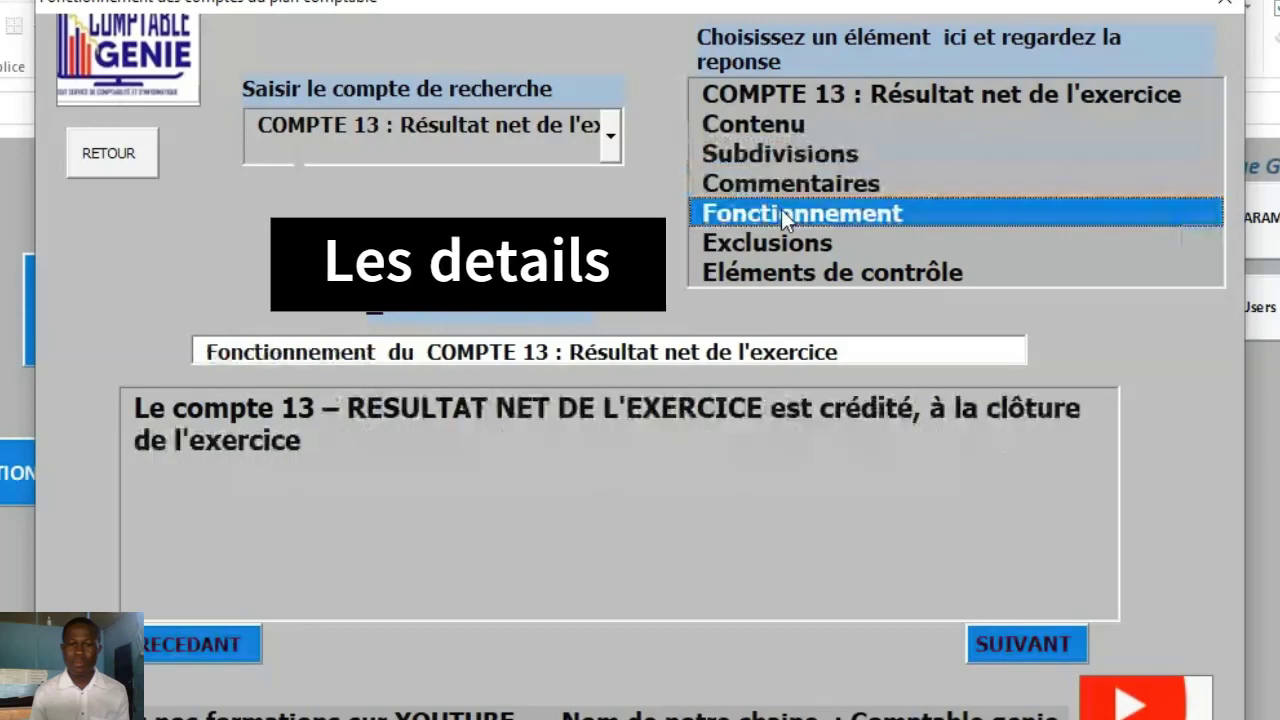
click(988, 640)
click(988, 640)
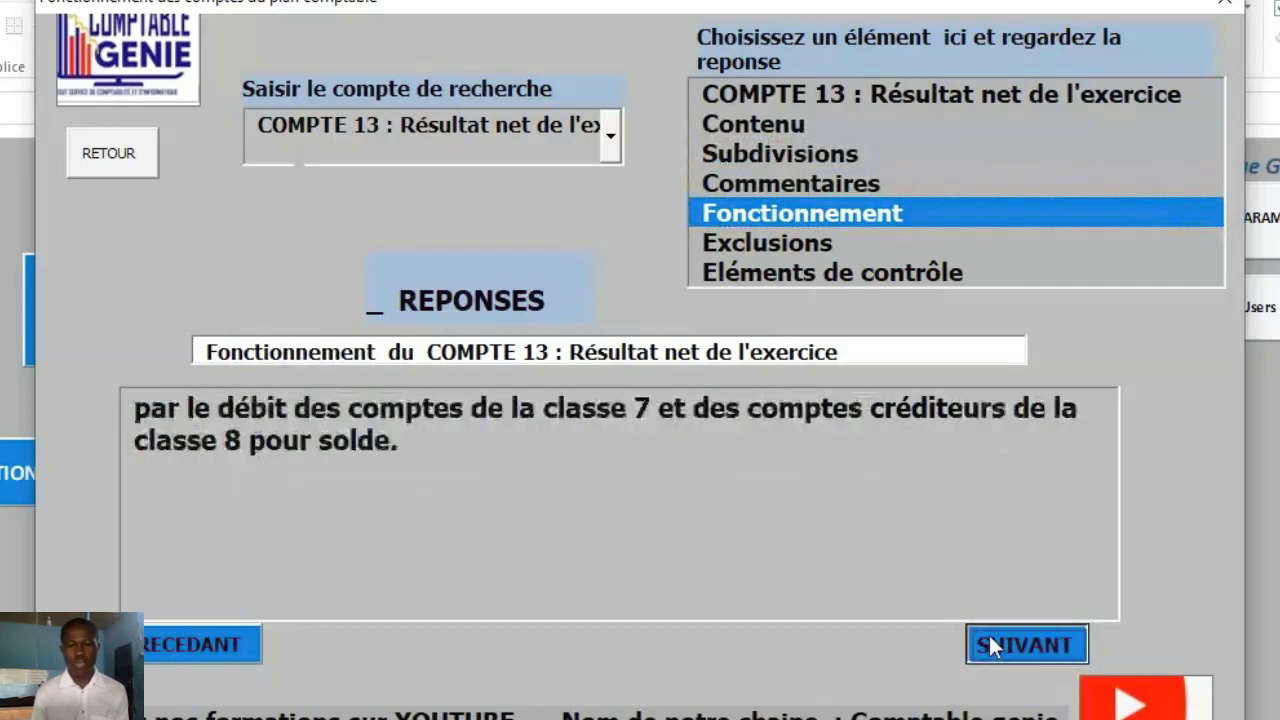
click(988, 640)
click(988, 640)
click(988, 640)
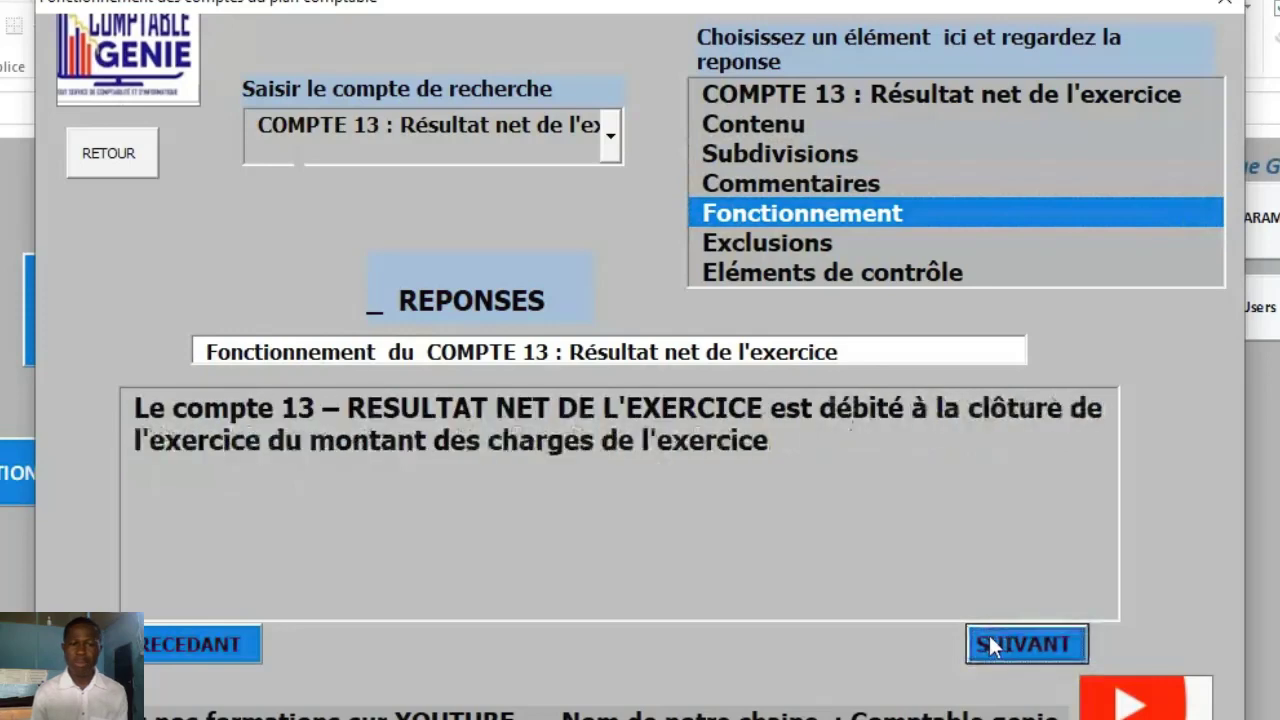
click(988, 640)
click(989, 640)
click(989, 640)
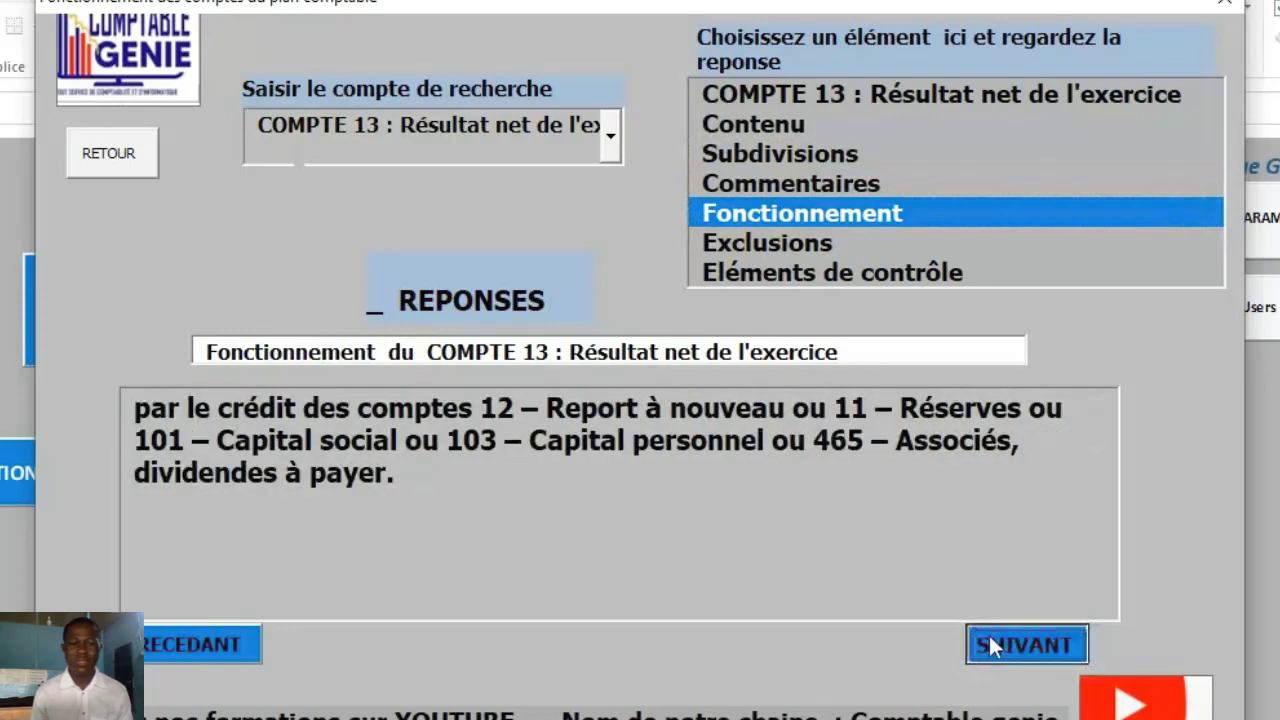
Read the successive Exclusions of COMPTE 13, and view its Eléments de contrôle.
click(763, 243)
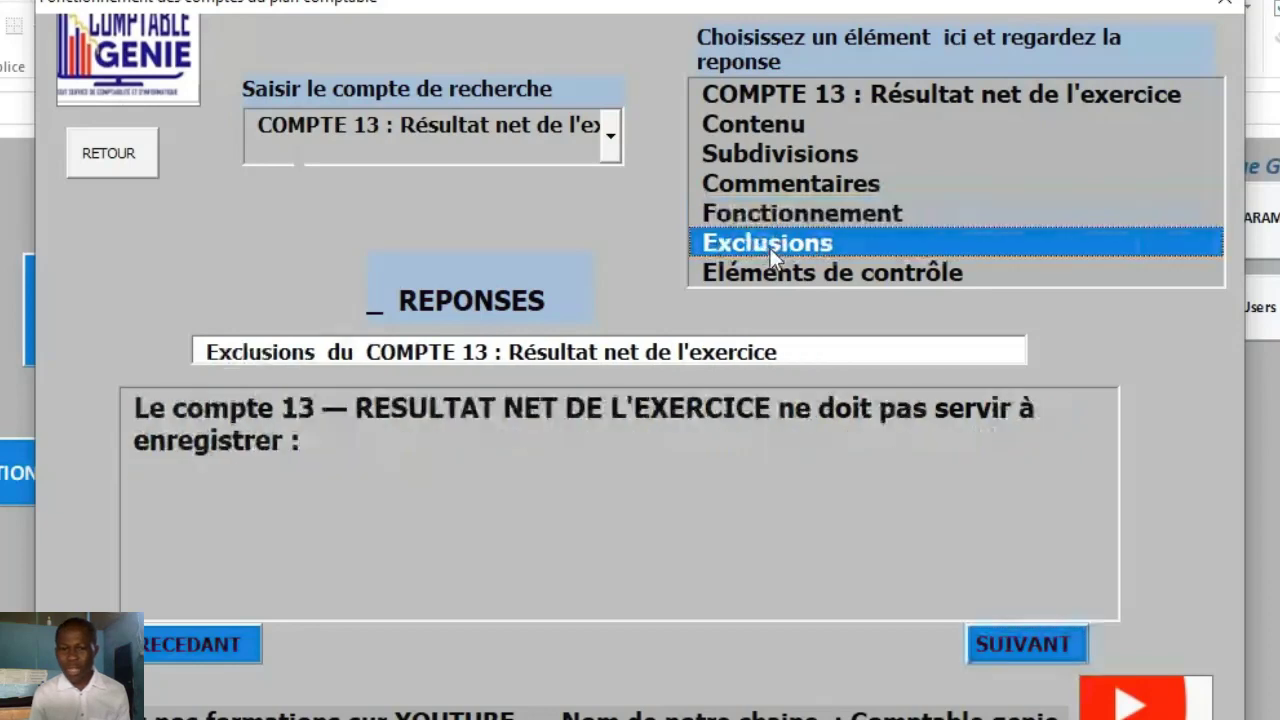
click(993, 648)
click(993, 648)
click(993, 648)
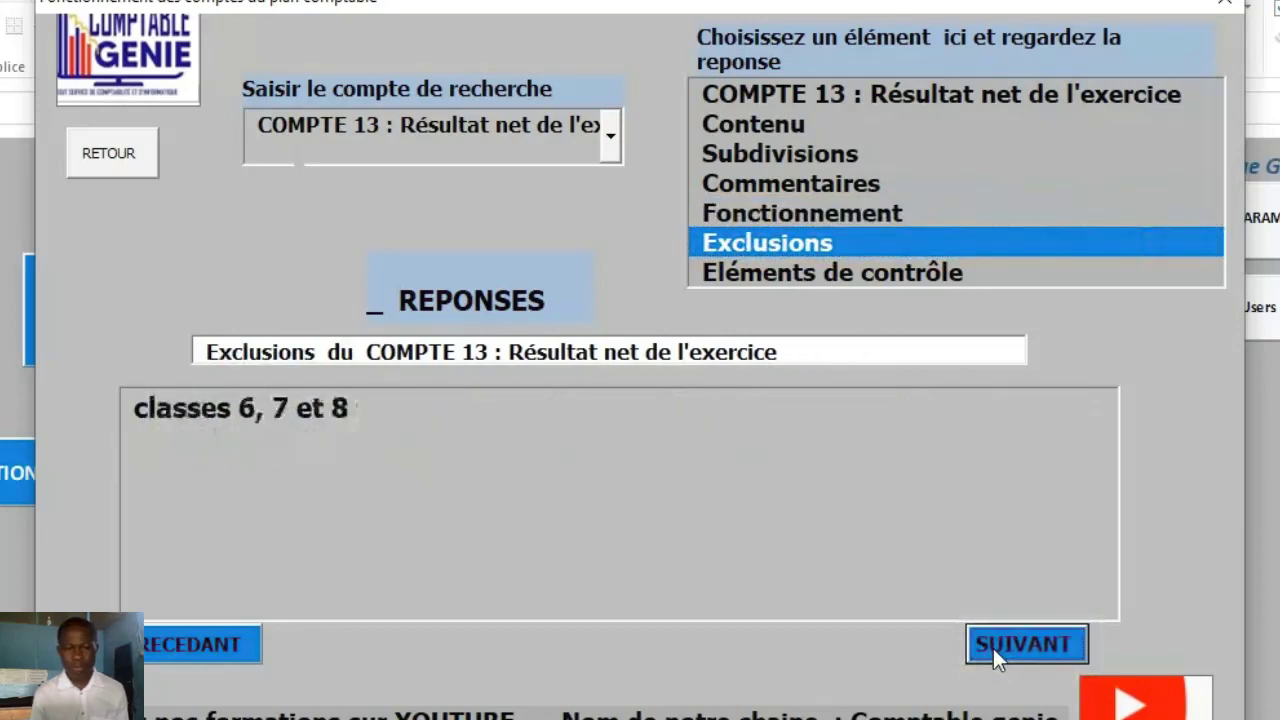
click(893, 272)
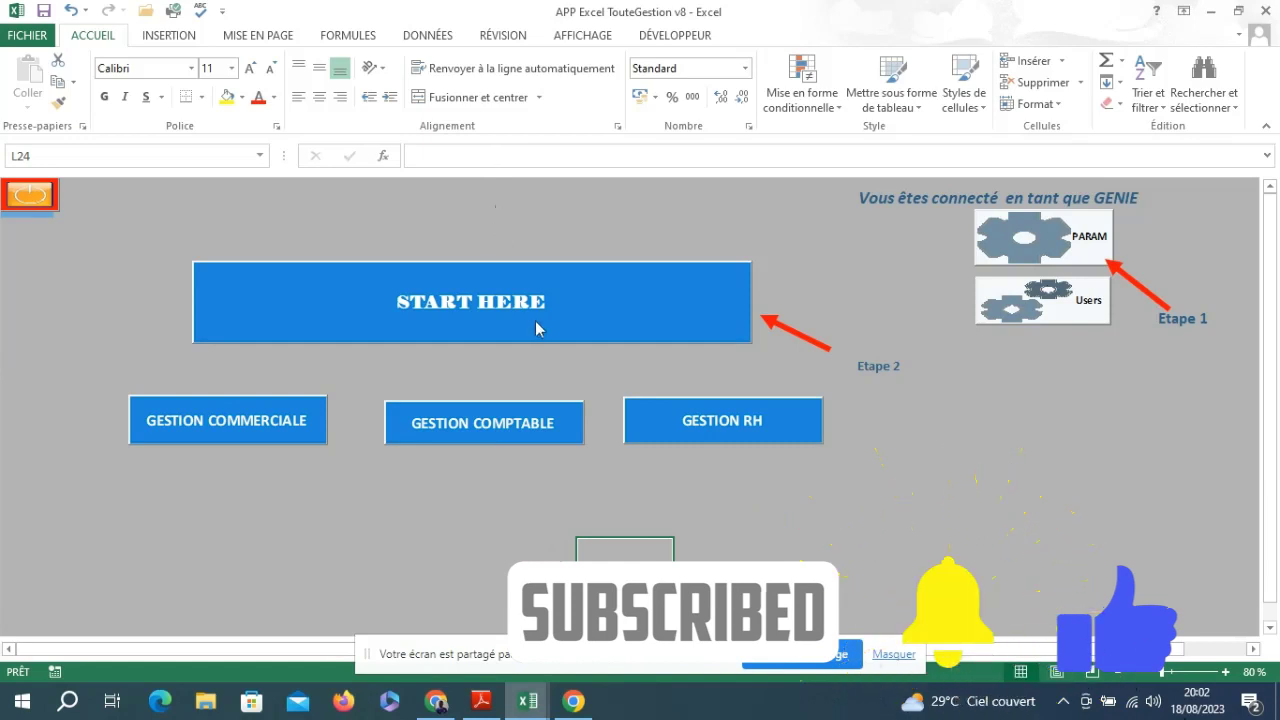
Open the accounting dictionary in the help supports from START HERE and browse its list of terms.
click(535, 322)
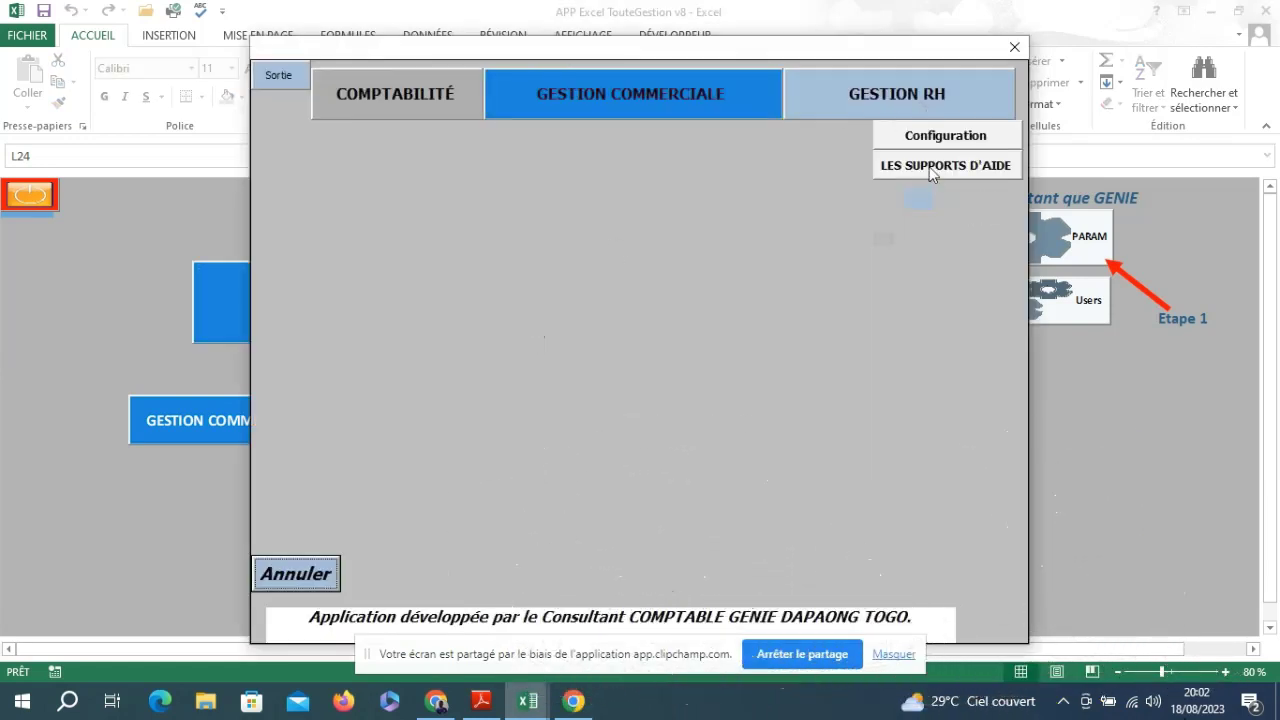
click(942, 168)
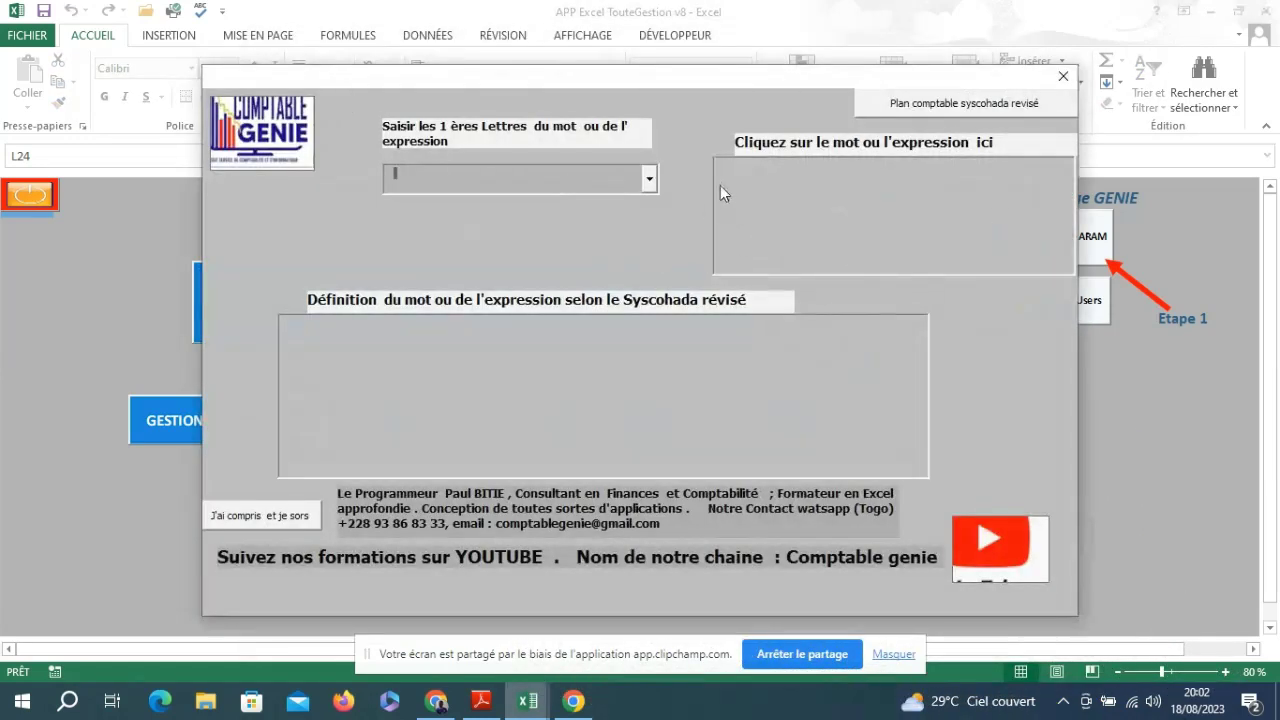
click(650, 180)
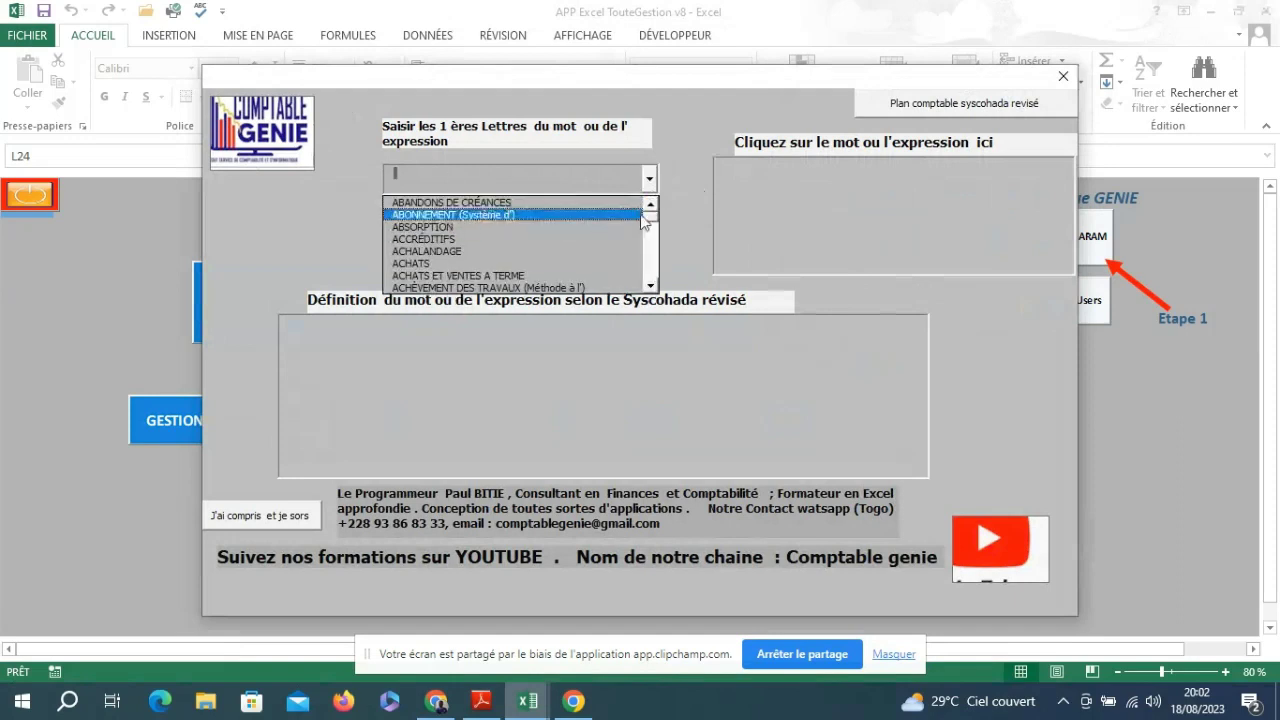
mouse_move(651, 220)
mouse_down()
mouse_move(655, 282)
mouse_move(652, 196)
mouse_up()
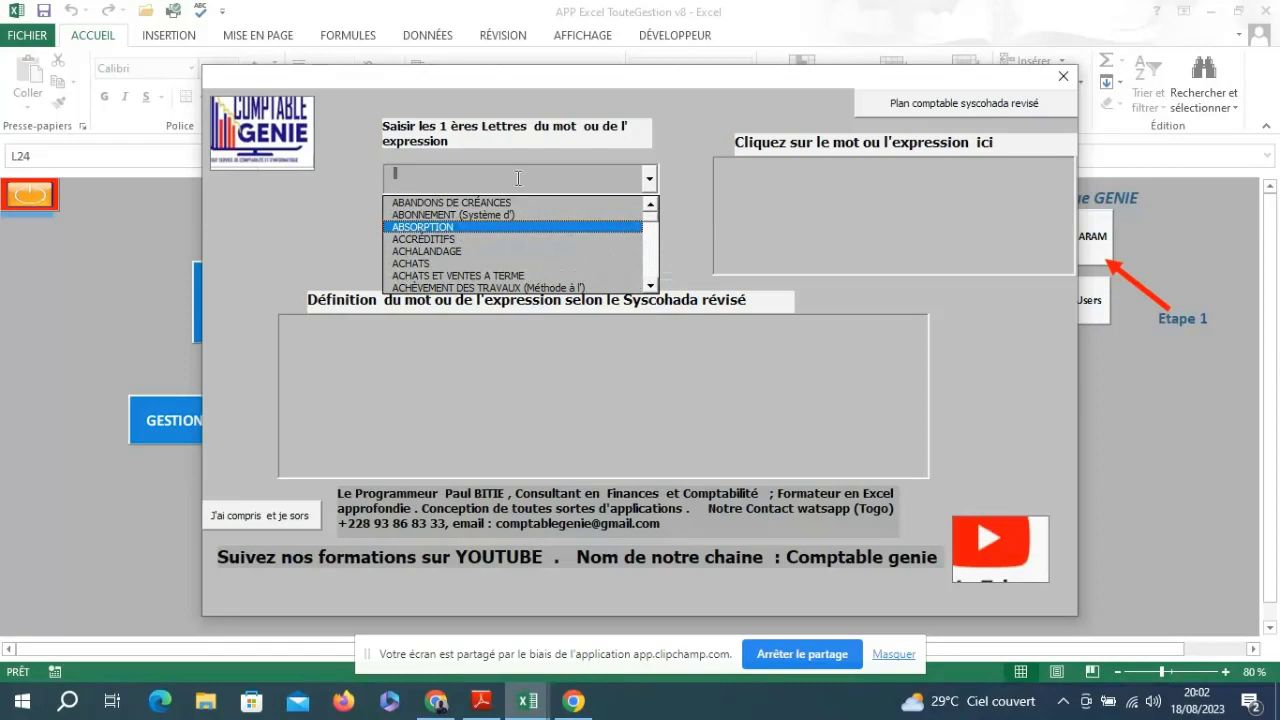
click(517, 176)
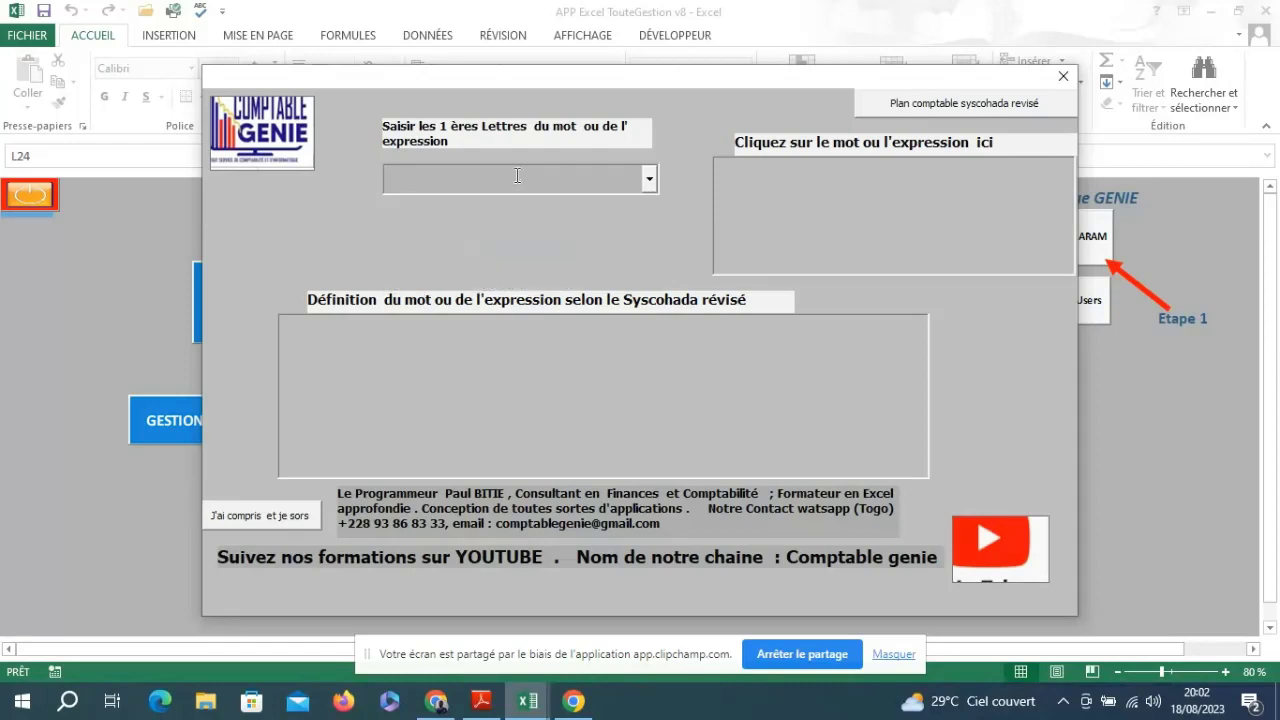
Look up dictionary terms starting with D and read the definitions from DATE D'APPROBATION DES ÉTATS through DATE DE RÈGLEMENT.
text(DATE D'APPROBATION DES ÉTATS)
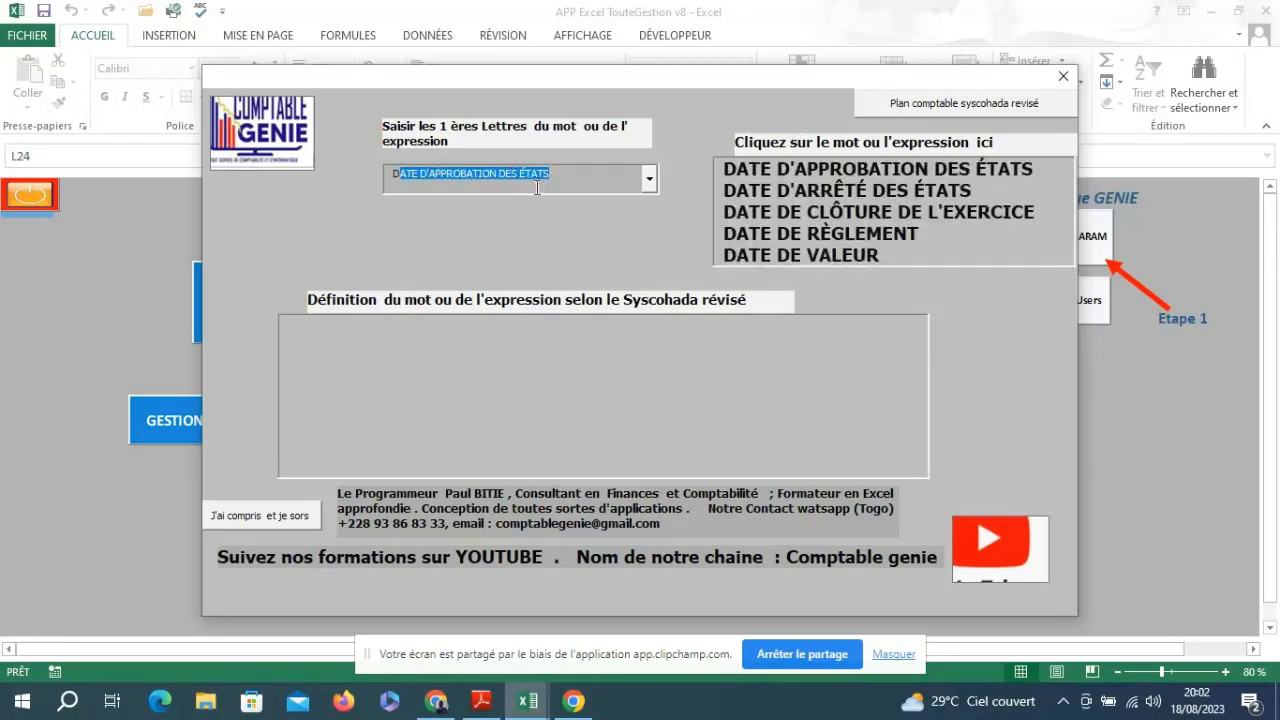
click(835, 168)
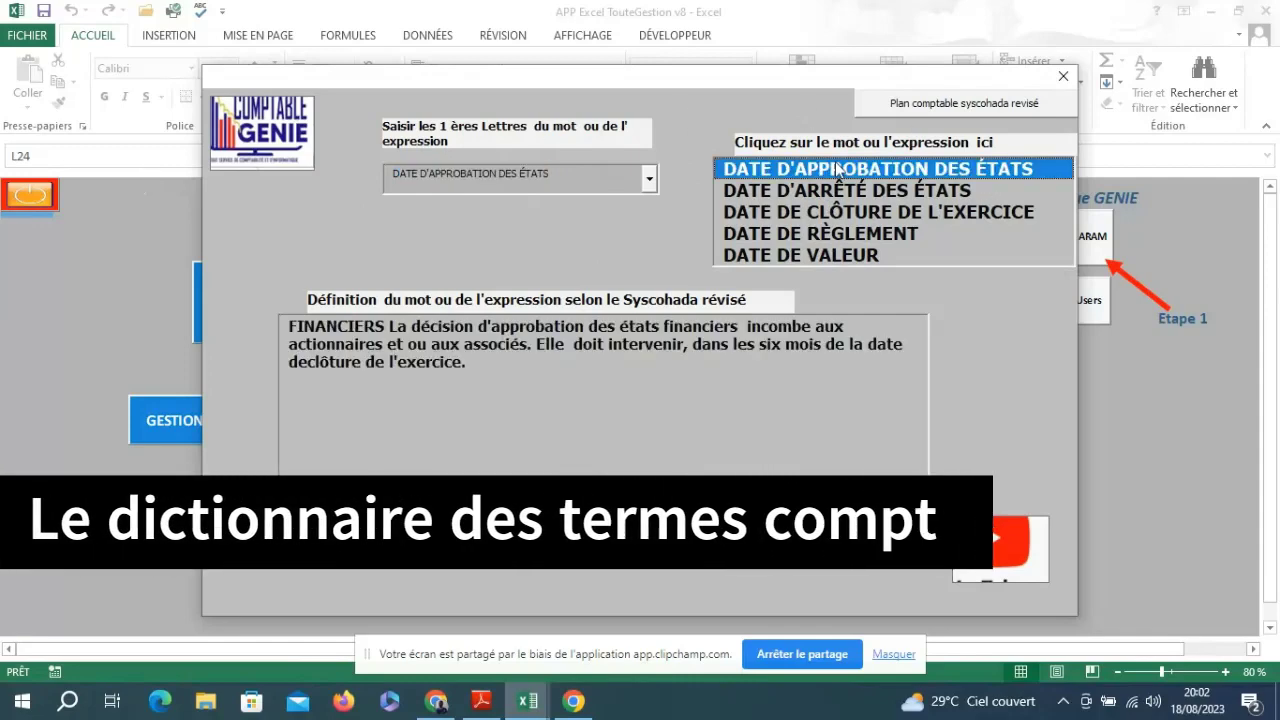
click(836, 190)
click(831, 212)
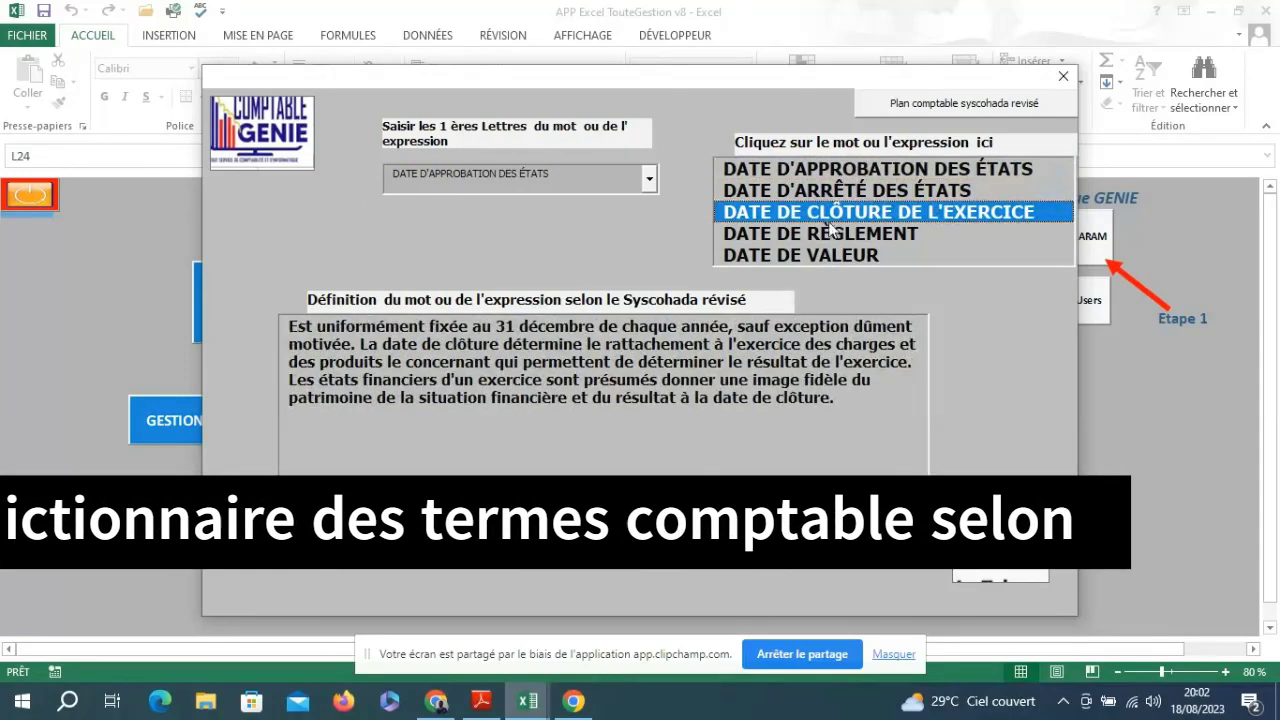
click(832, 233)
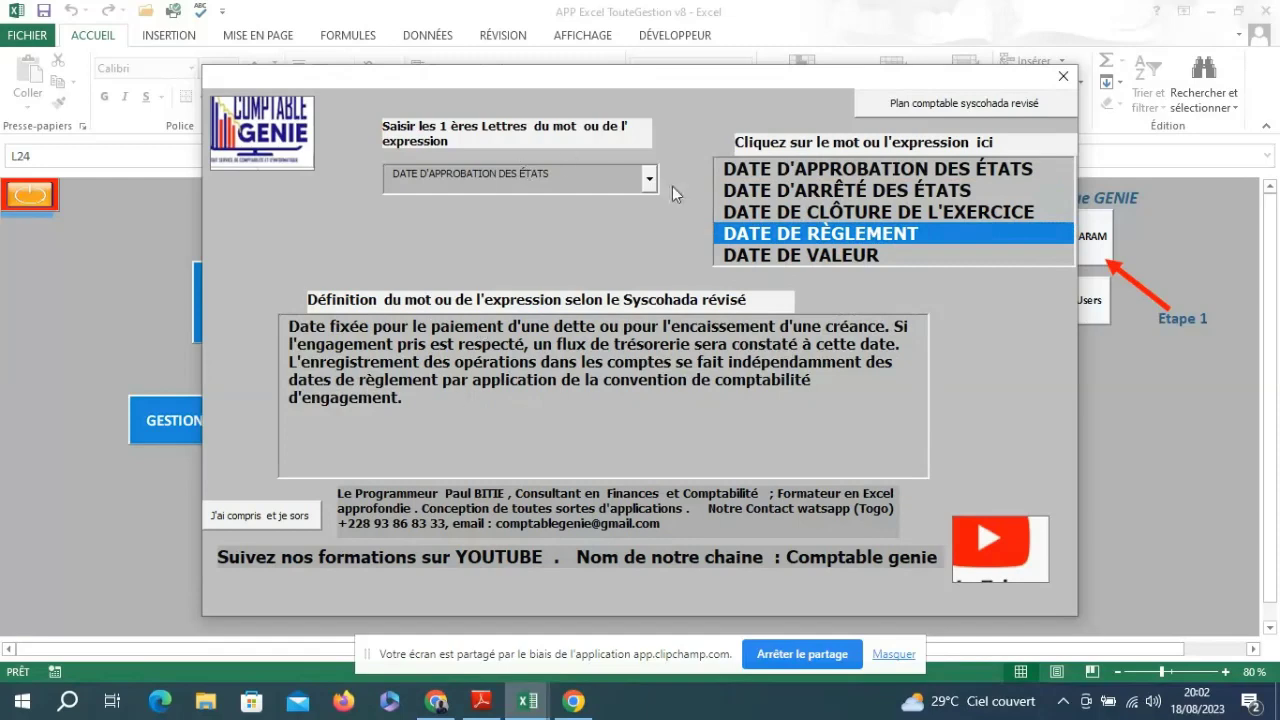
Look up dictionary terms starting with V and read the definitions from VALEUR ACTUELLE through VALEUR DE MARCHÉ.
drag(580, 175, 398, 183)
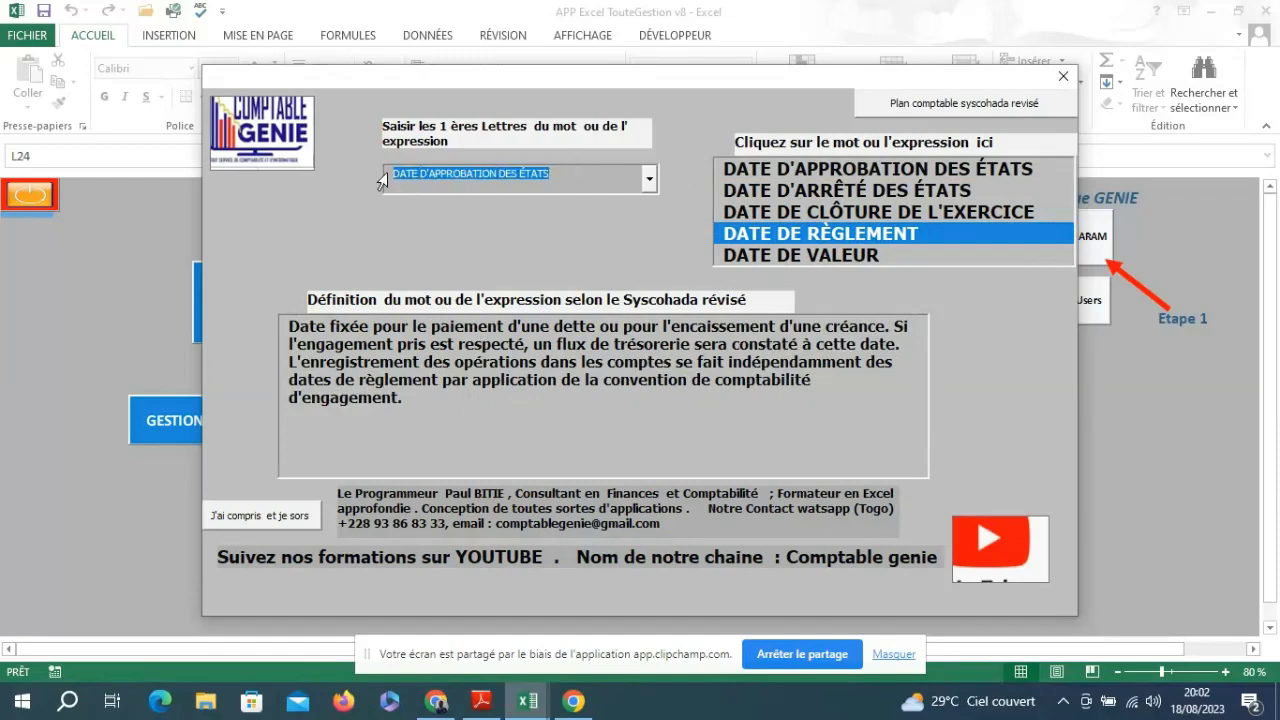
text(v)
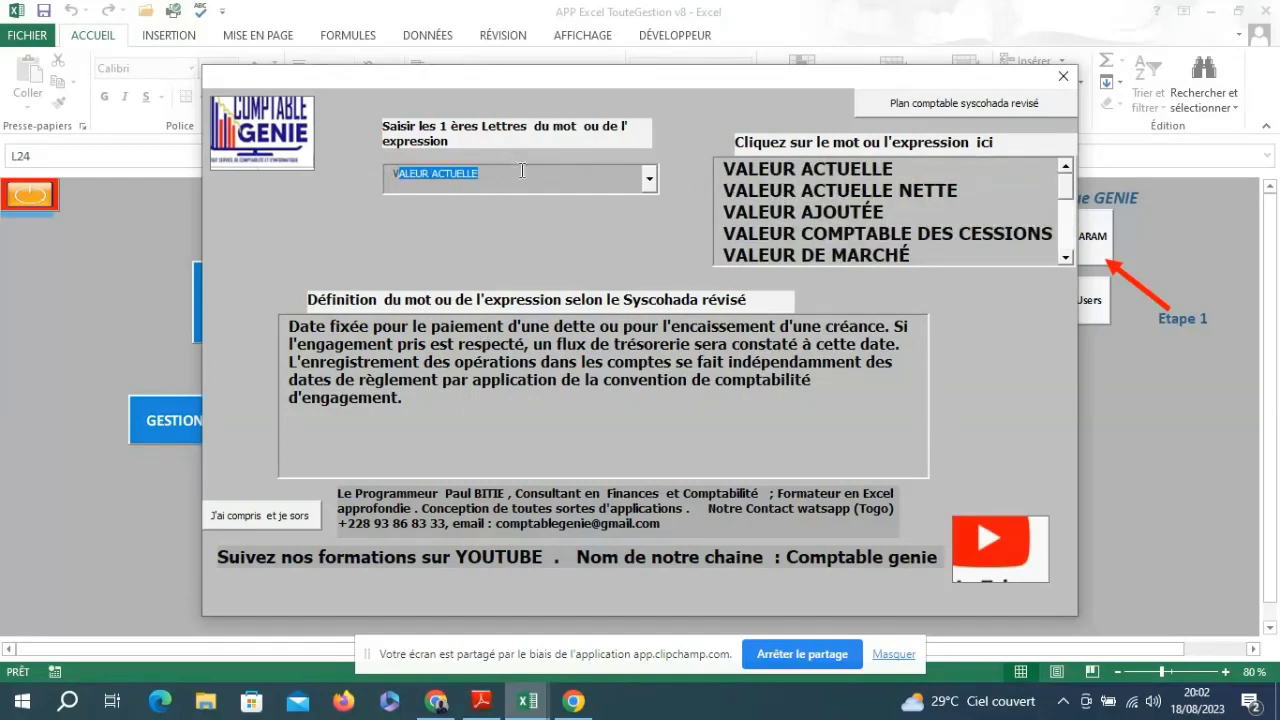
click(789, 167)
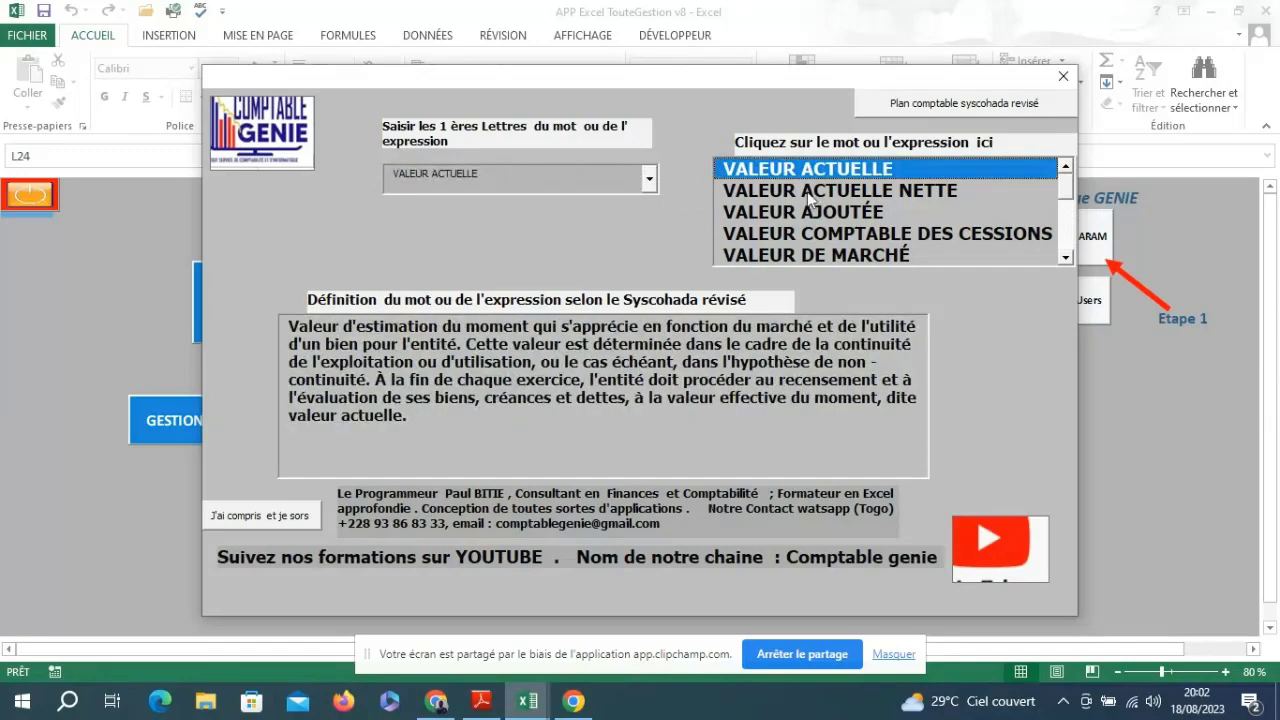
click(813, 194)
click(813, 212)
click(834, 234)
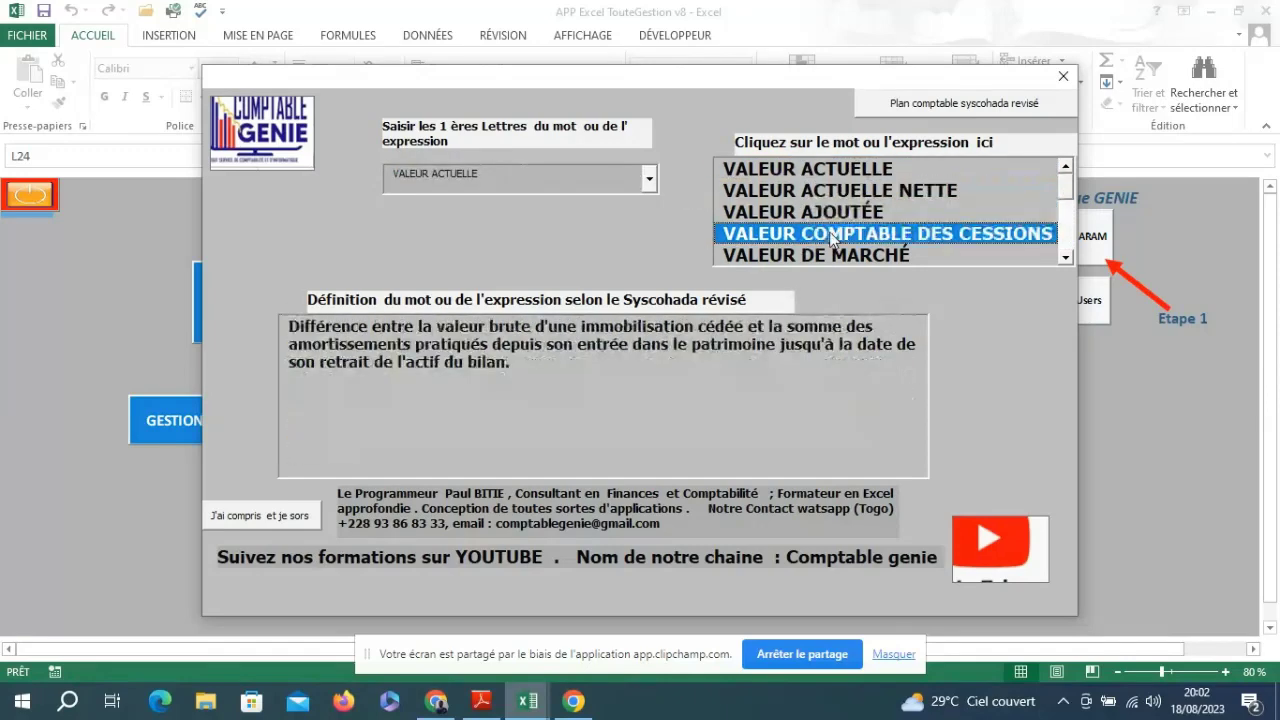
click(830, 255)
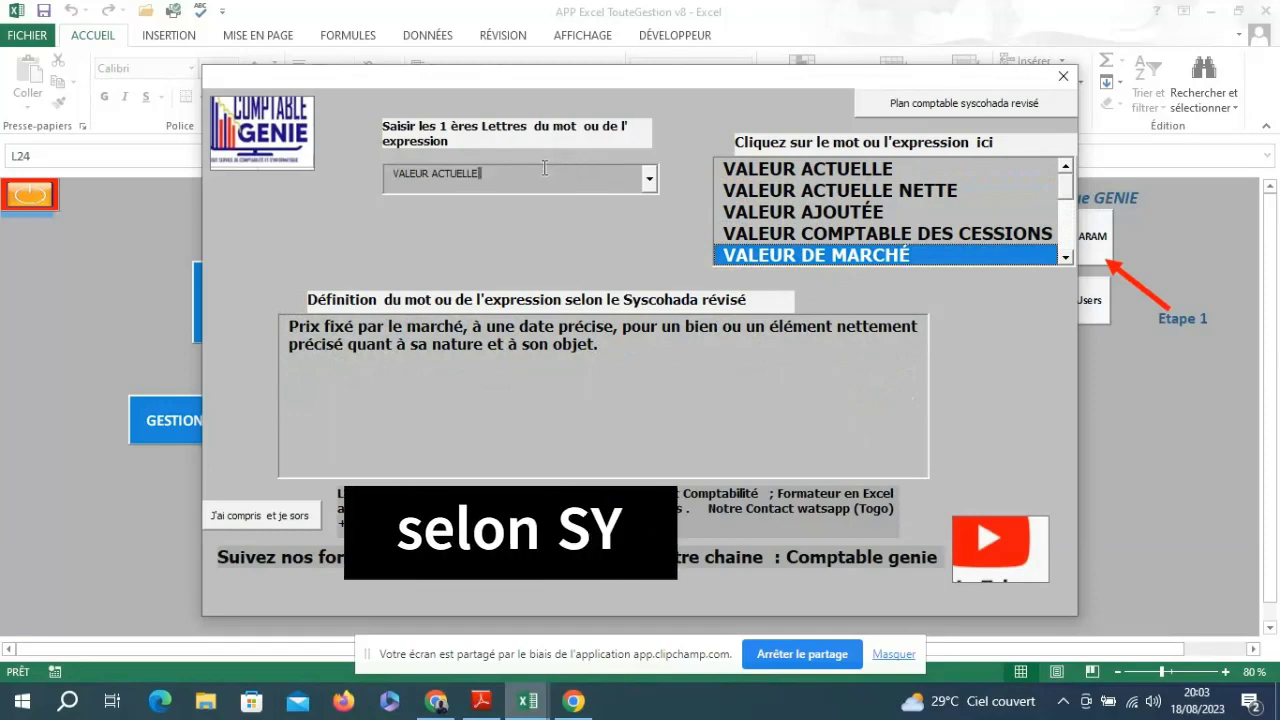
Look up dictionary terms starting with C and read the definitions of CADRE COMPTABLE and CADRE CONCEPTUEL.
drag(556, 172, 355, 172)
text(CADRE COMPTABLE)
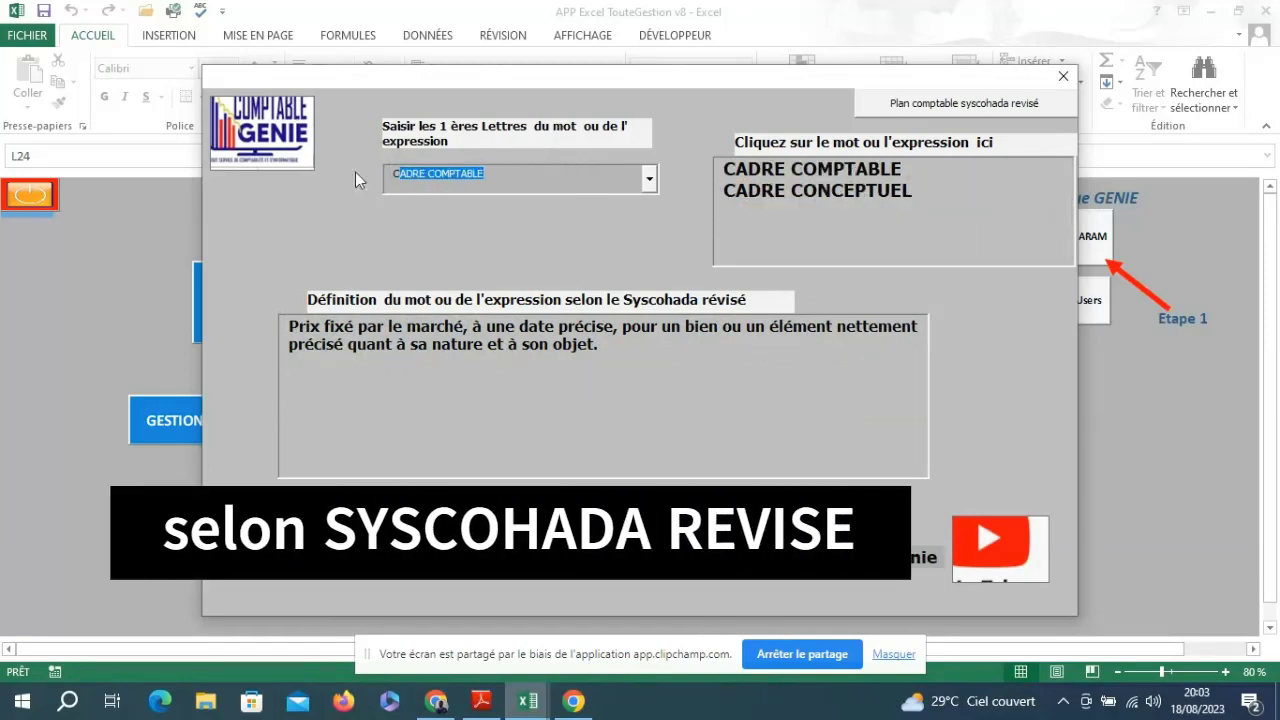
click(869, 175)
click(859, 193)
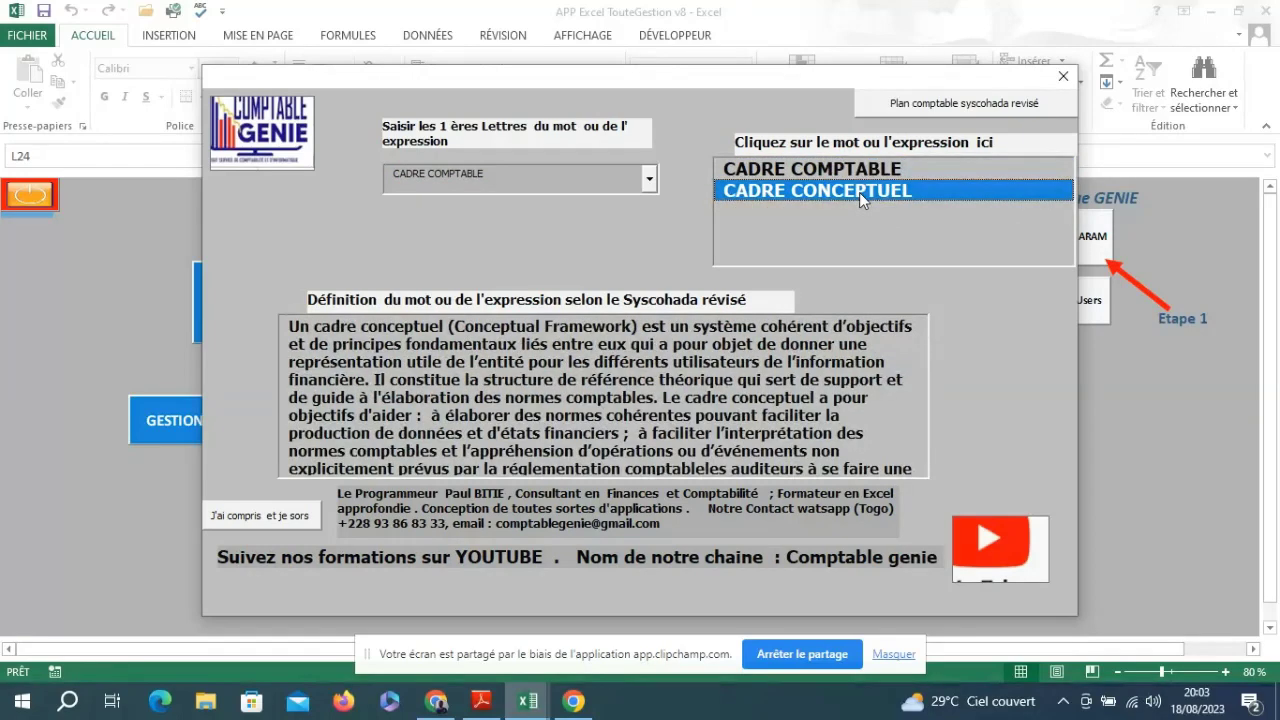
Look up dictionary terms starting with COMP and read the definitions from COMPTABILITÉ through COMPTES ANNUELS.
drag(498, 183, 340, 156)
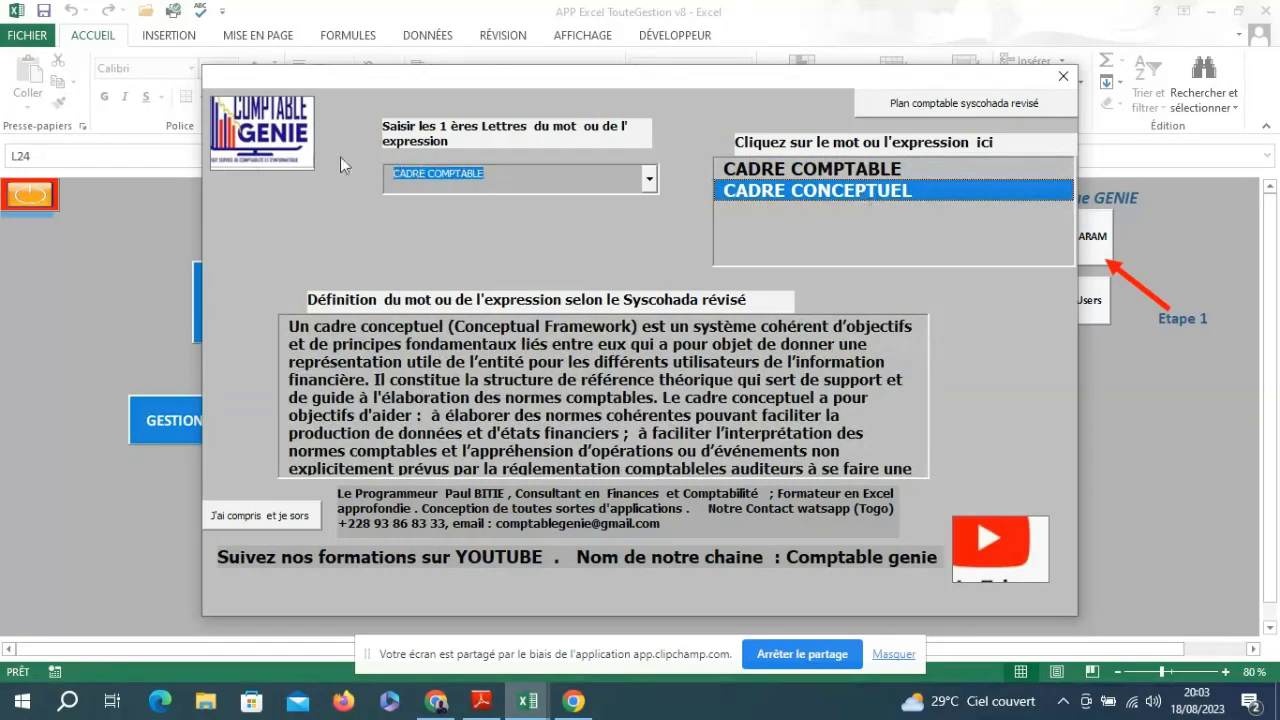
text(COMP)
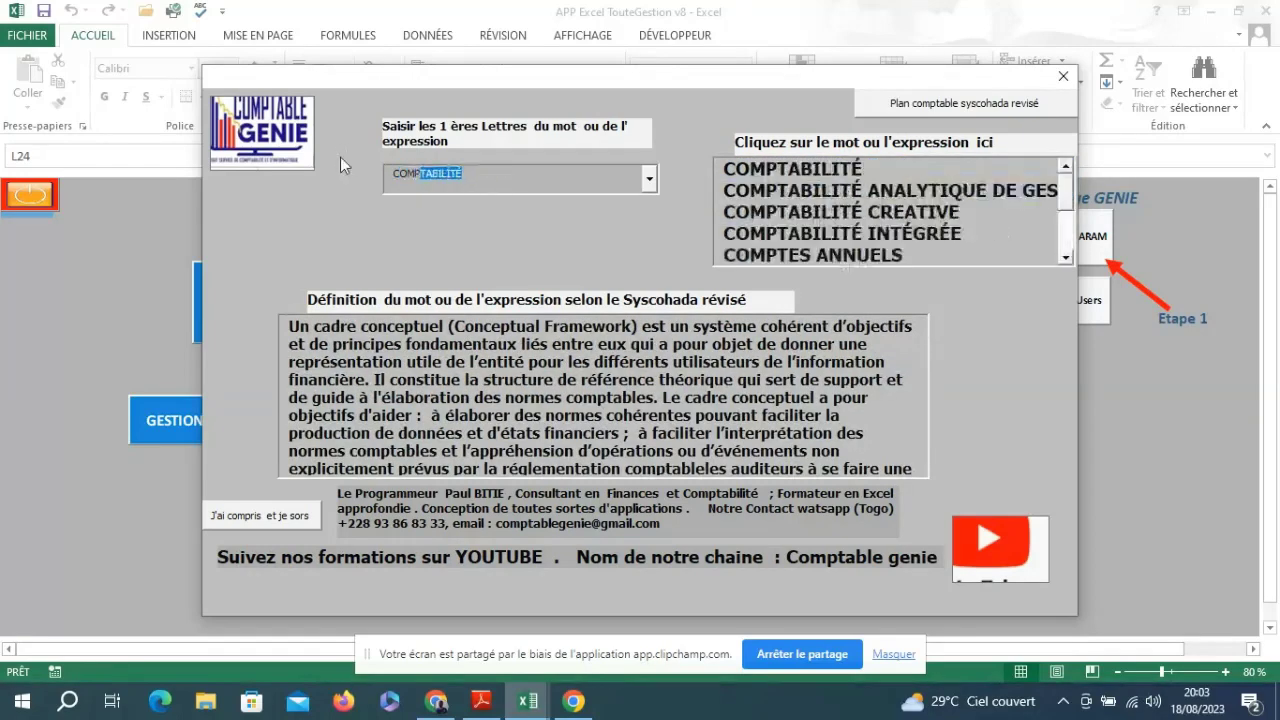
click(813, 172)
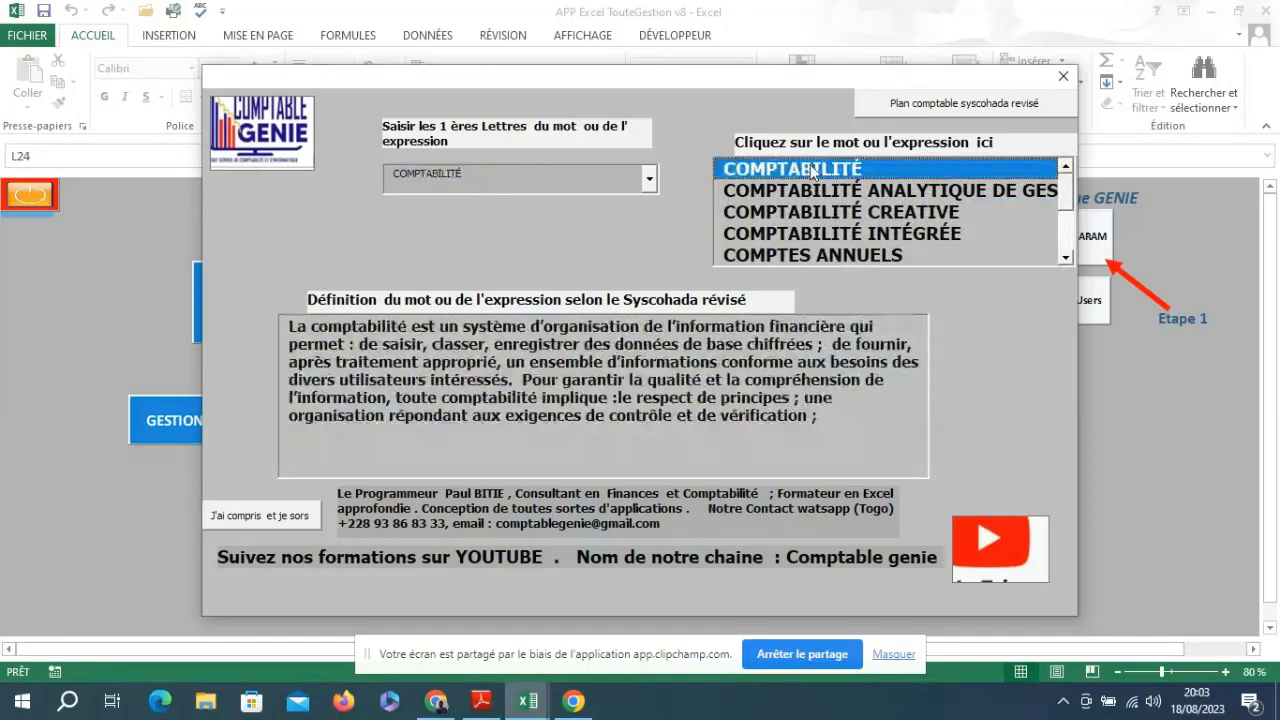
click(826, 198)
click(826, 212)
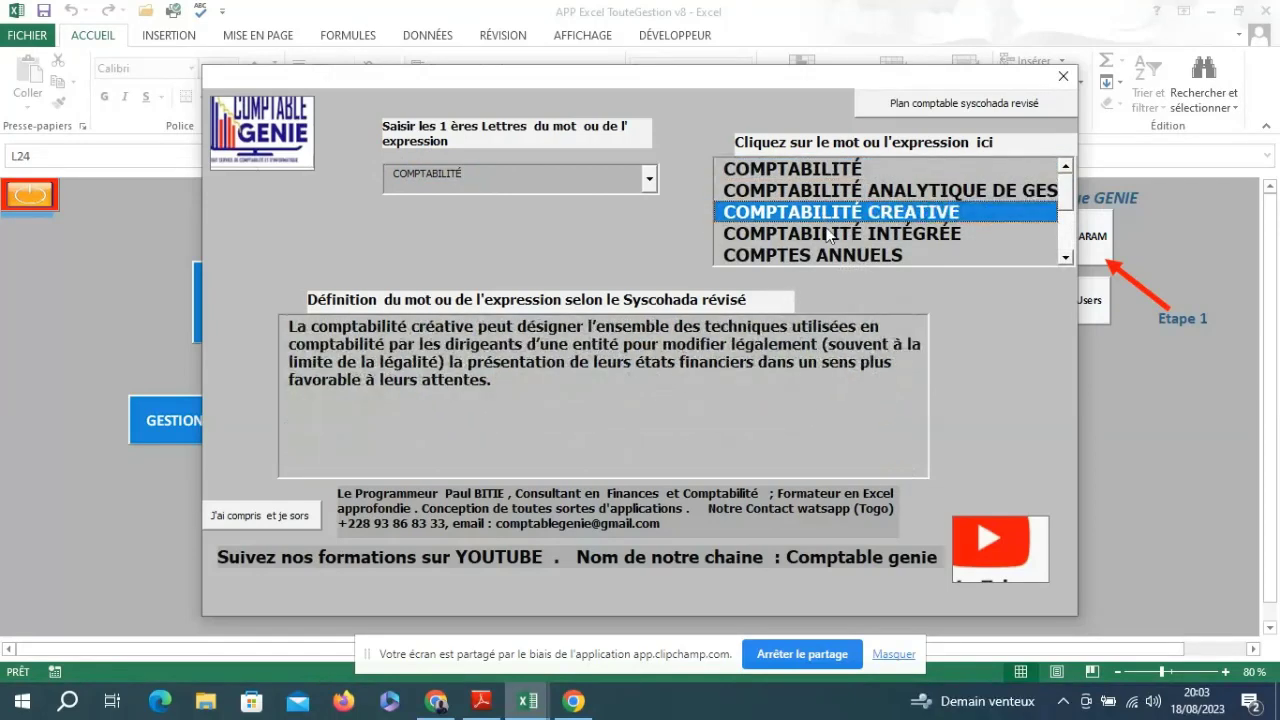
click(831, 234)
click(832, 257)
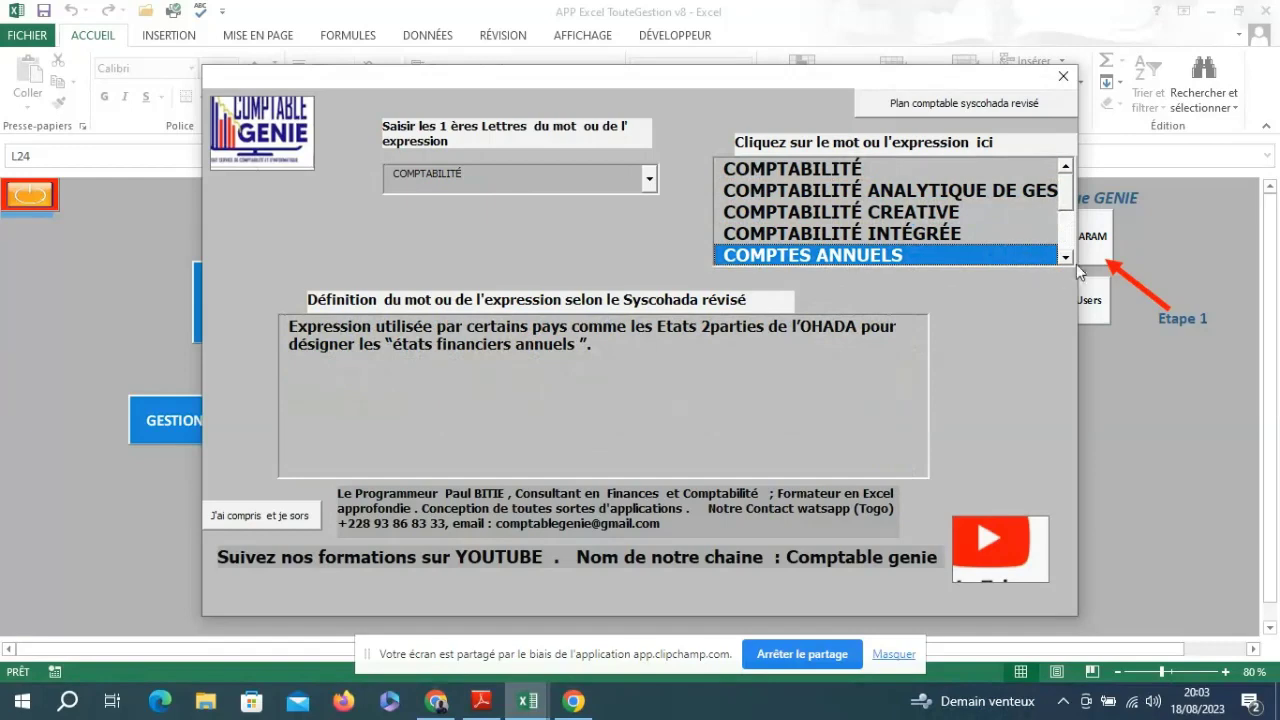
Read the definitions of the following COMPTES terms, from COMPTES COMBINÉS and COMPTES CONSOLIDÉS through COMPTE DE RÉSULTAT CONSOLIDÉ.
click(1070, 257)
click(1070, 257)
click(1070, 257)
click(1070, 257)
click(1070, 257)
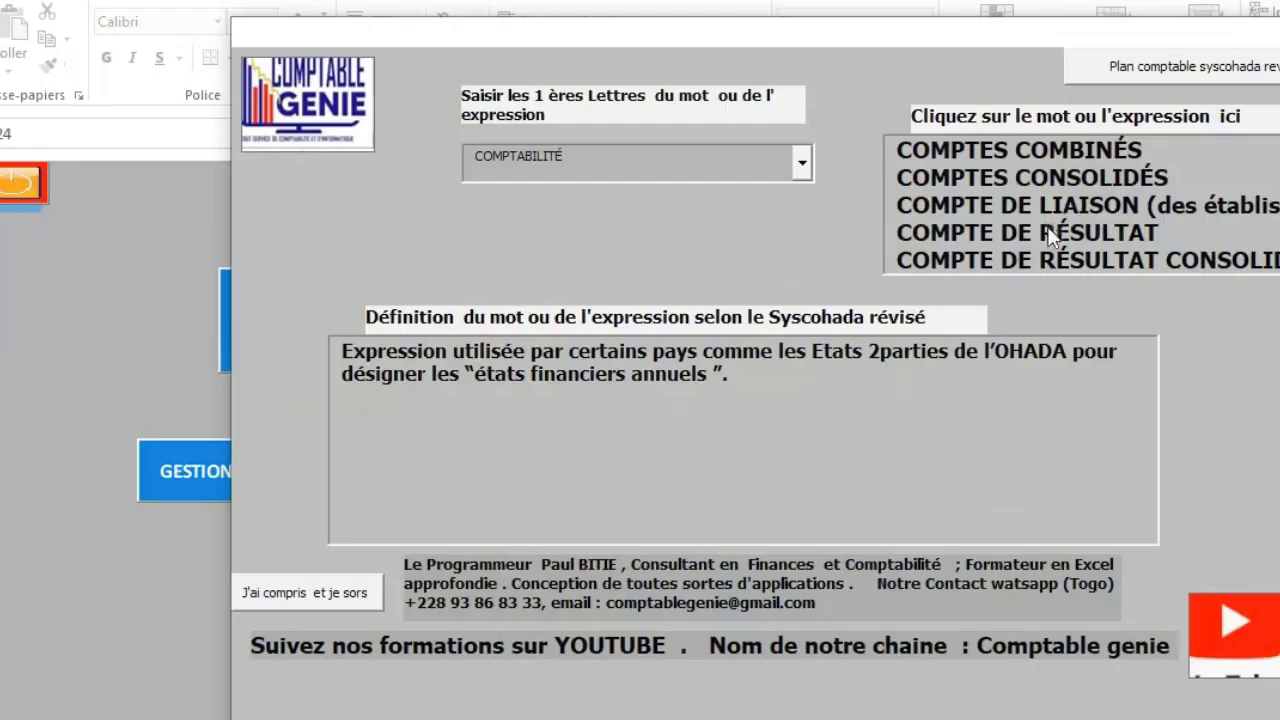
click(844, 234)
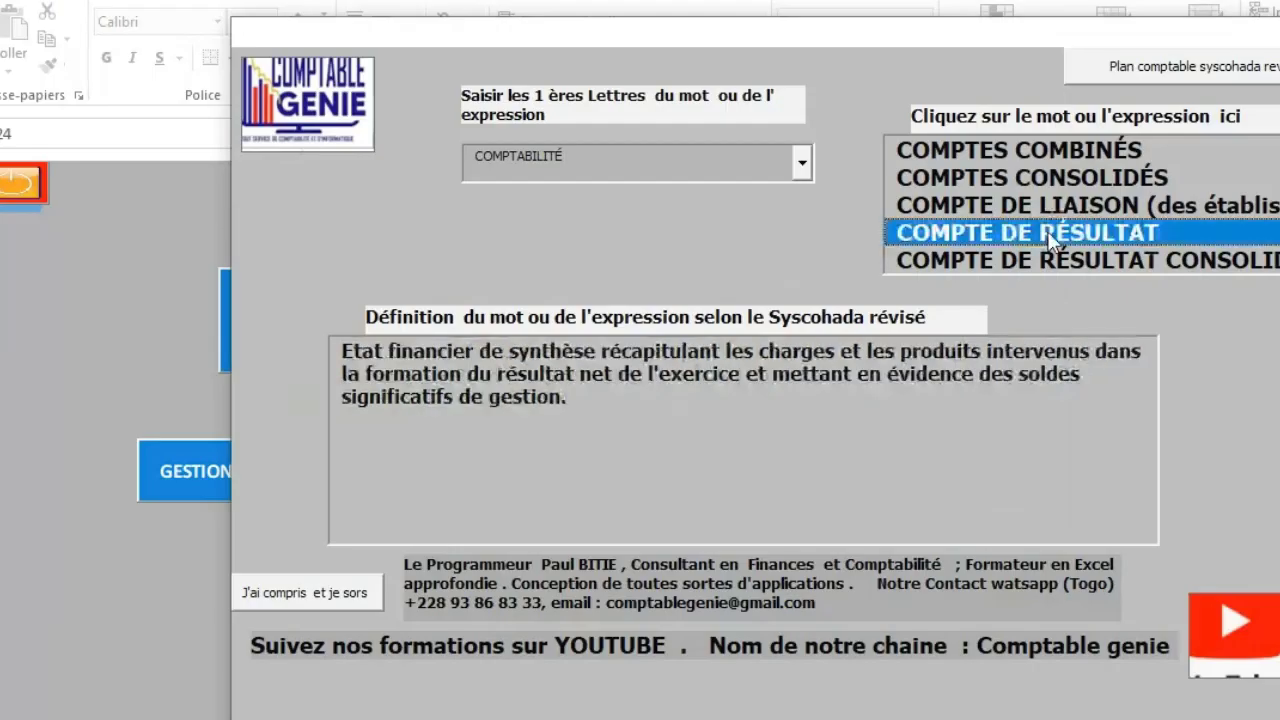
click(846, 212)
click(1037, 180)
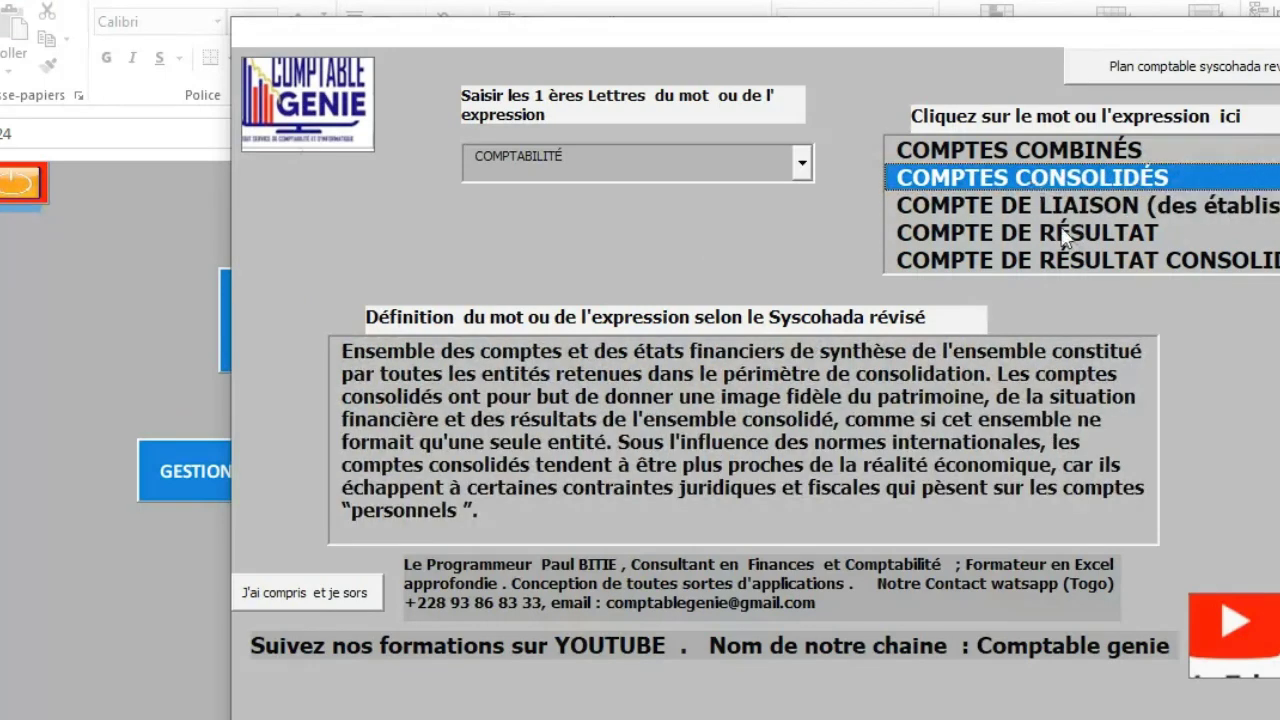
click(1065, 234)
click(1046, 200)
click(1046, 178)
click(1046, 233)
click(1095, 262)
click(1063, 179)
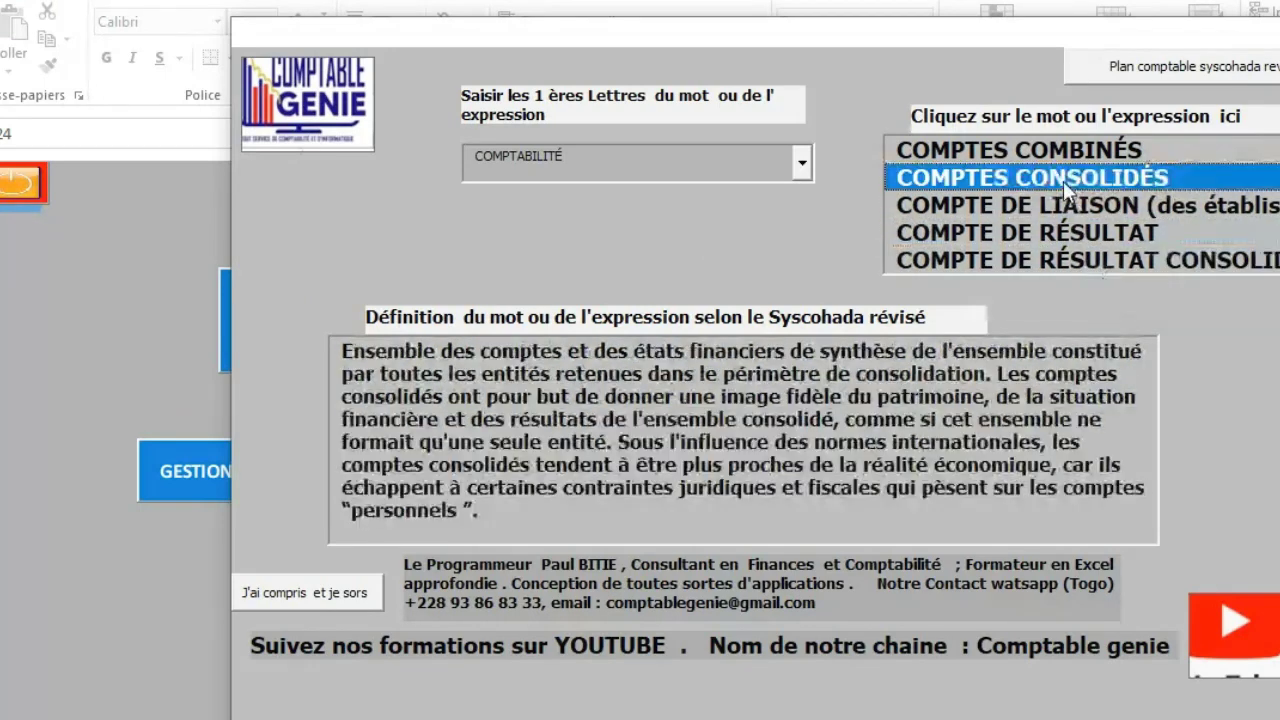
click(1075, 150)
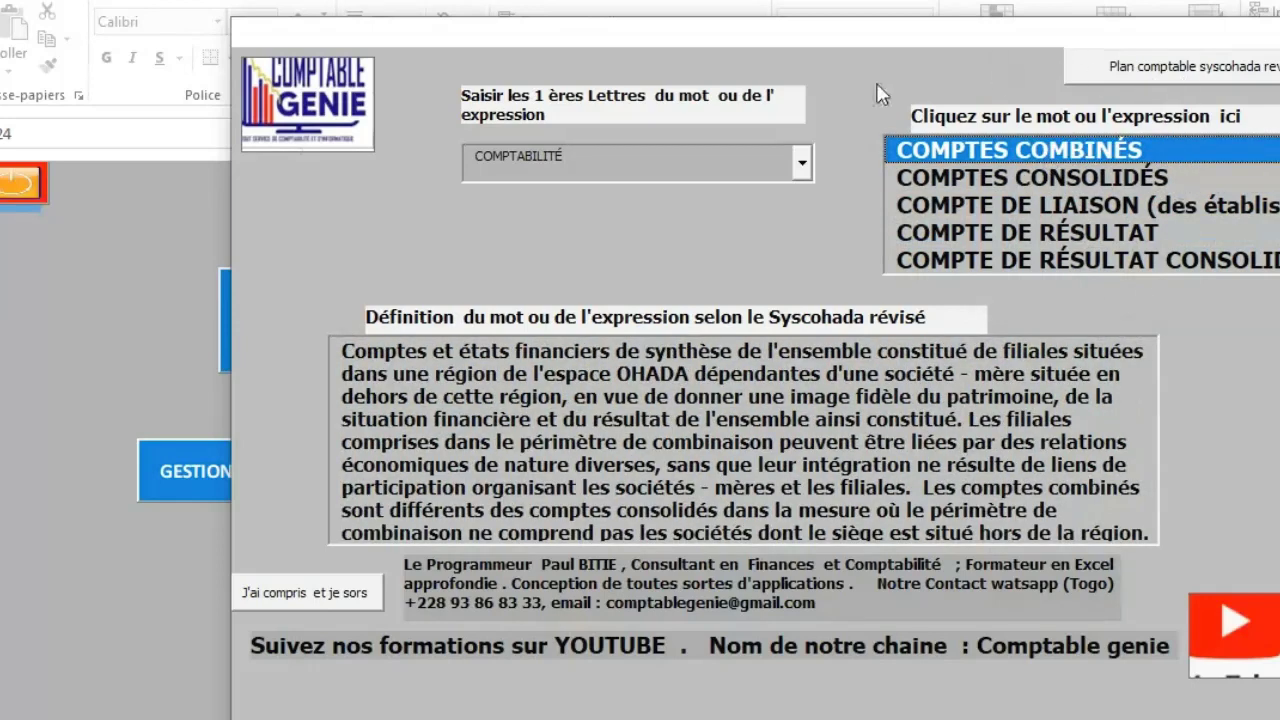
View the personalised Syscohada chart of accounts from the dictionary and close it, and briefly check the START HERE form.
click(1218, 68)
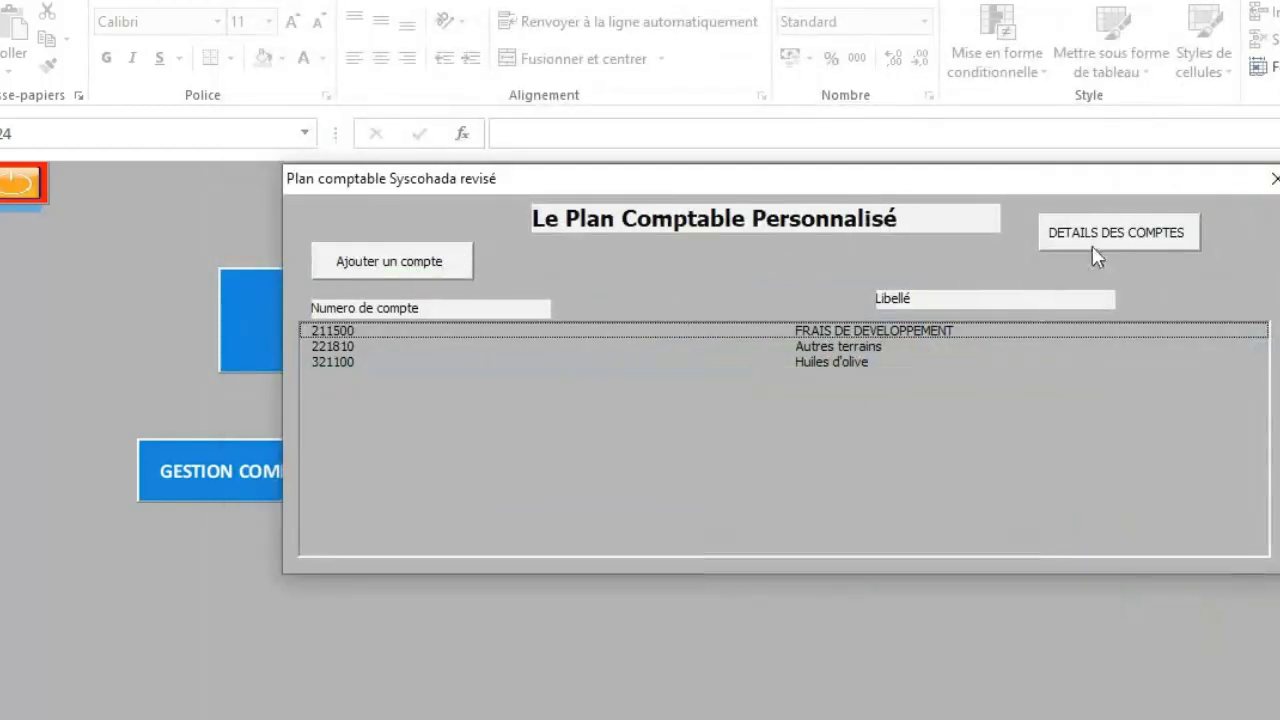
click(1272, 178)
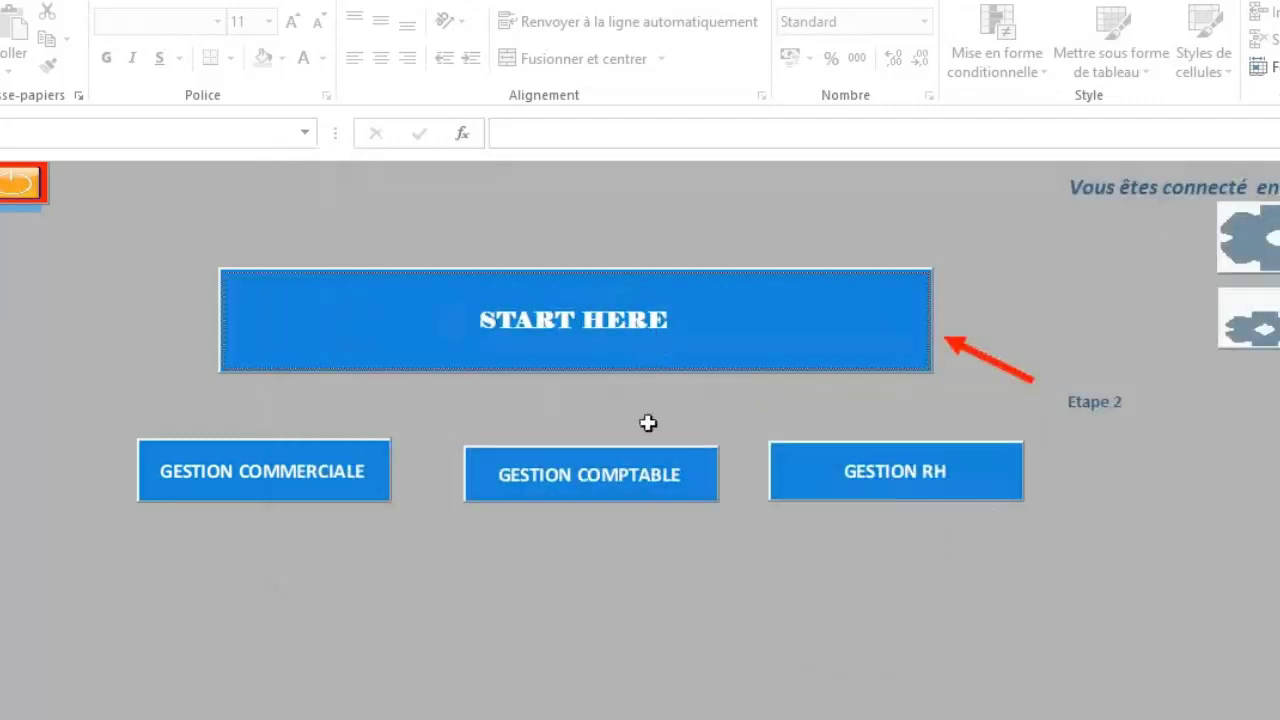
click(588, 328)
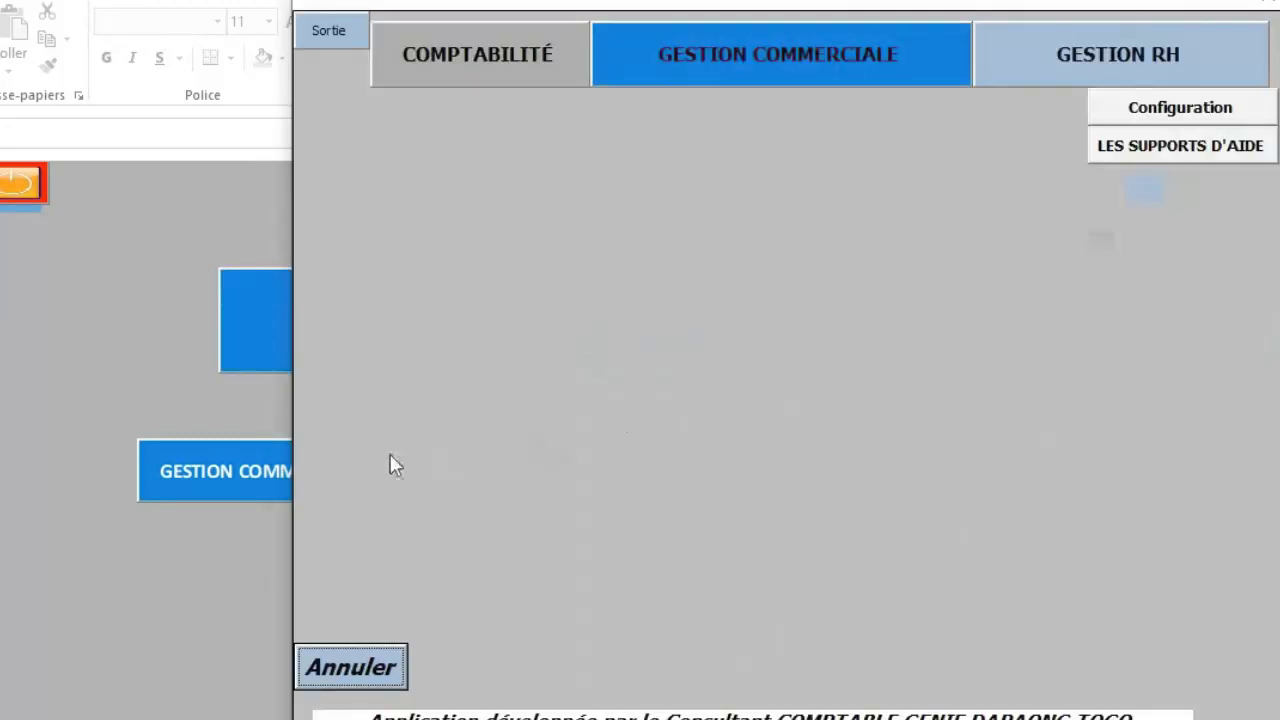
click(1265, 10)
click(757, 657)
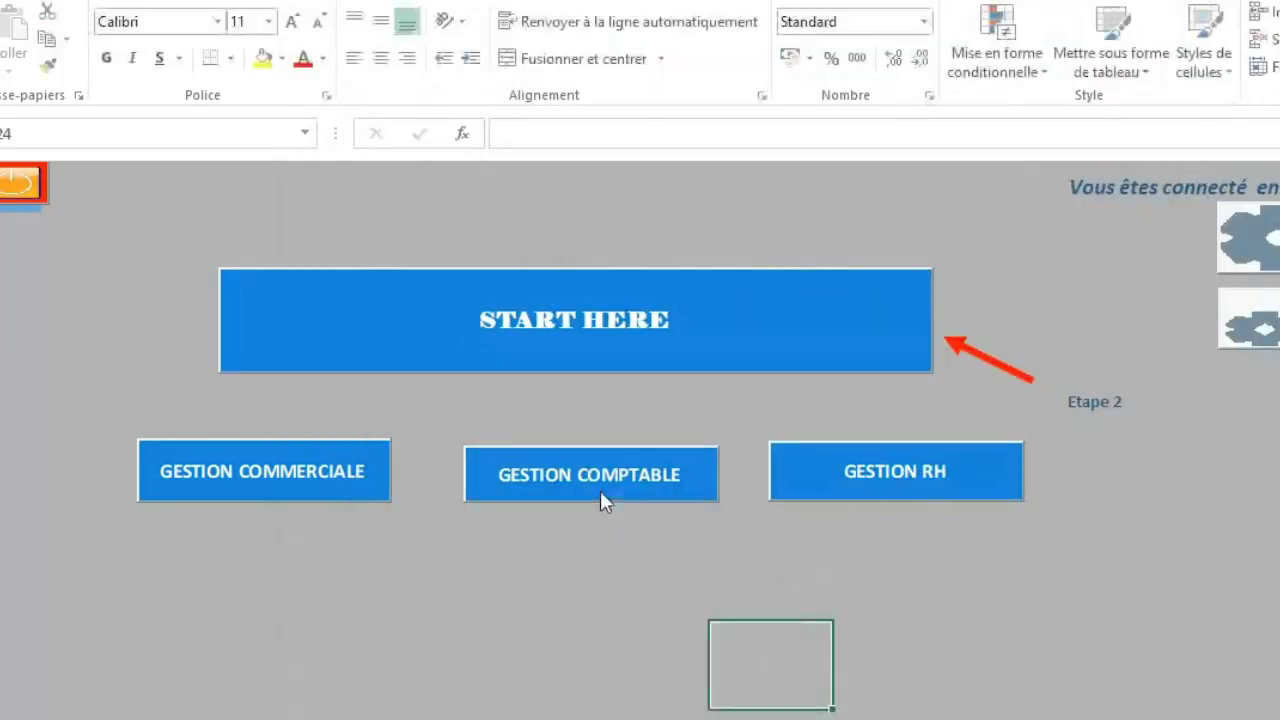
Open the Journal Général from GESTION COMPTABLE, view its layout and return to the home page.
click(600, 490)
click(1184, 461)
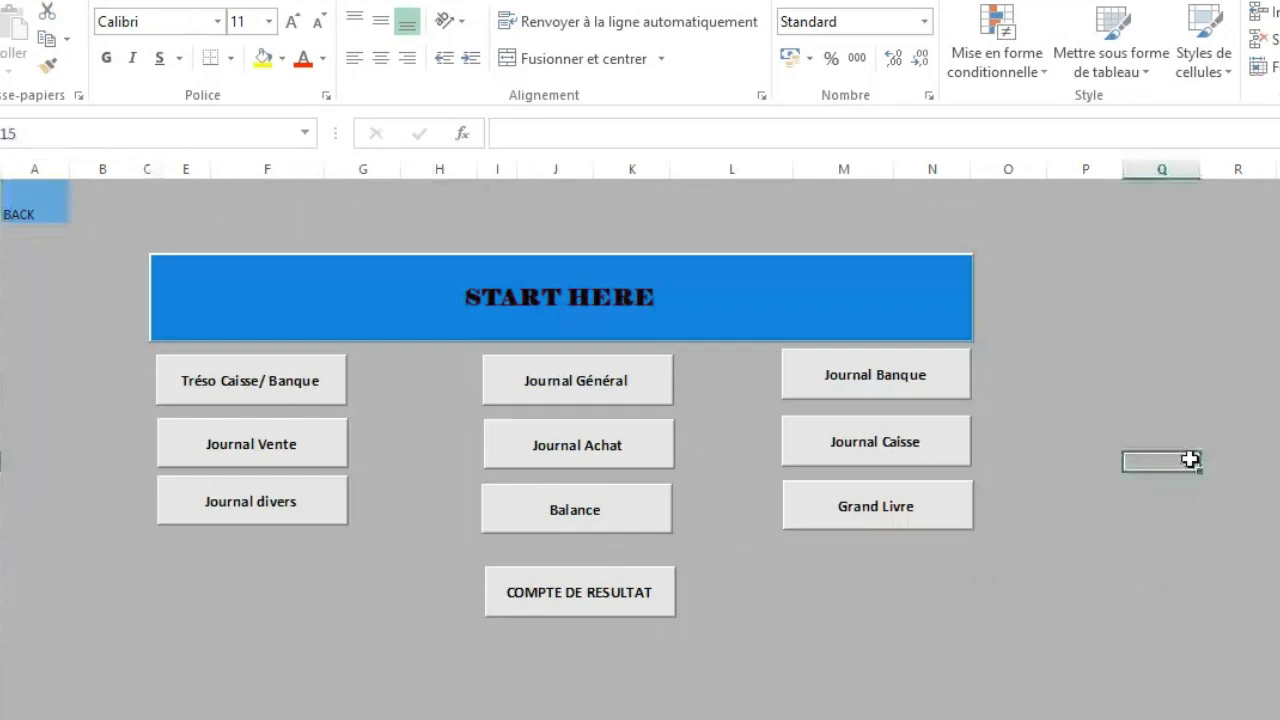
click(754, 672)
click(650, 372)
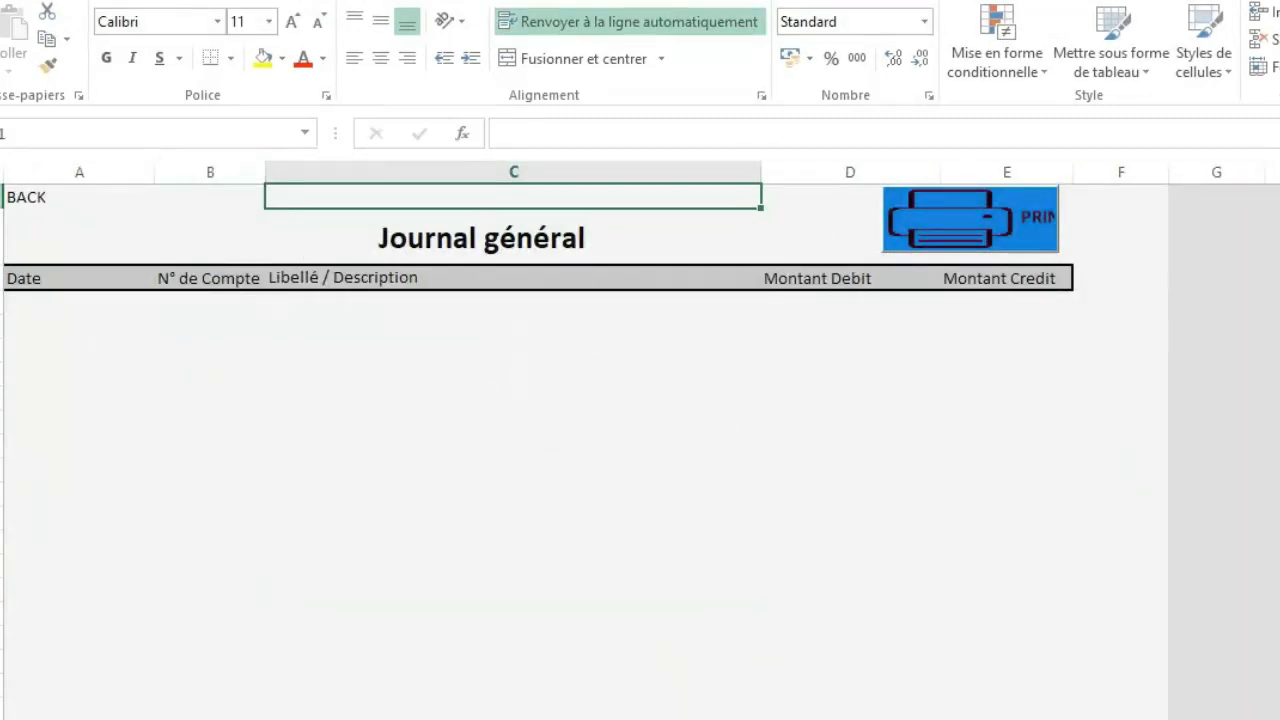
click(23, 199)
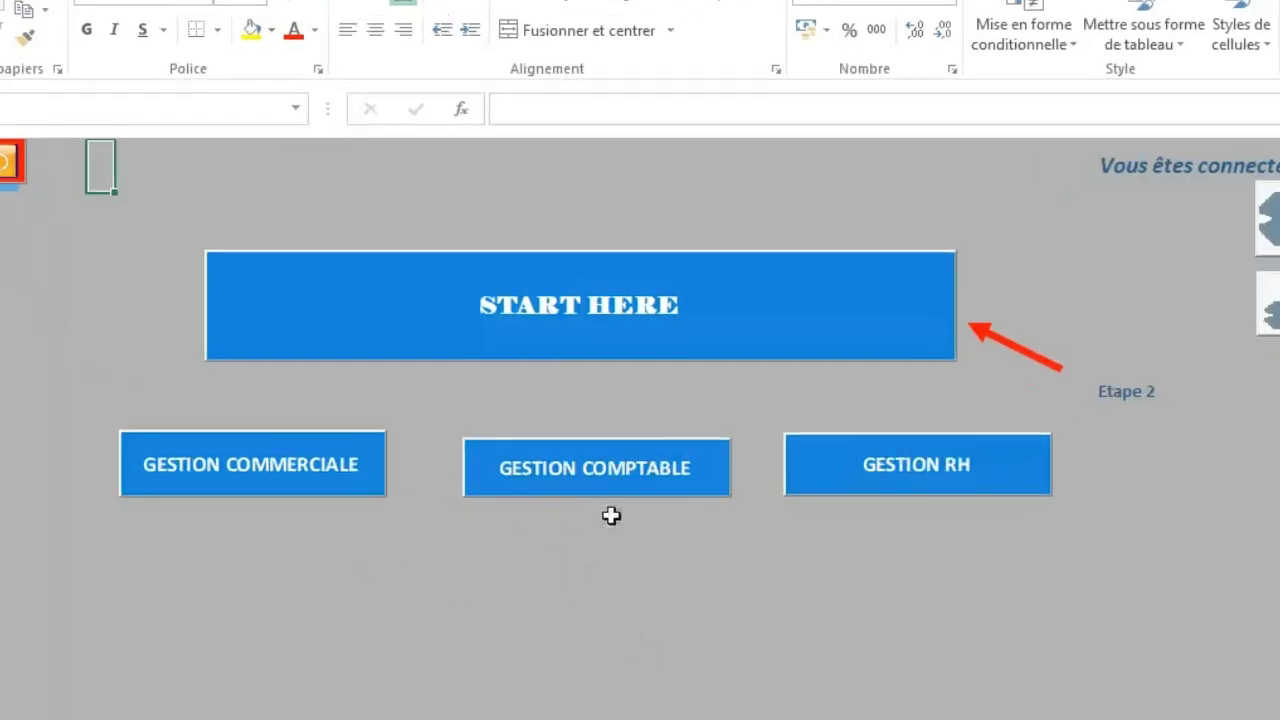
View the Journal Achat from GESTION COMPTABLE and return to the home page.
click(623, 467)
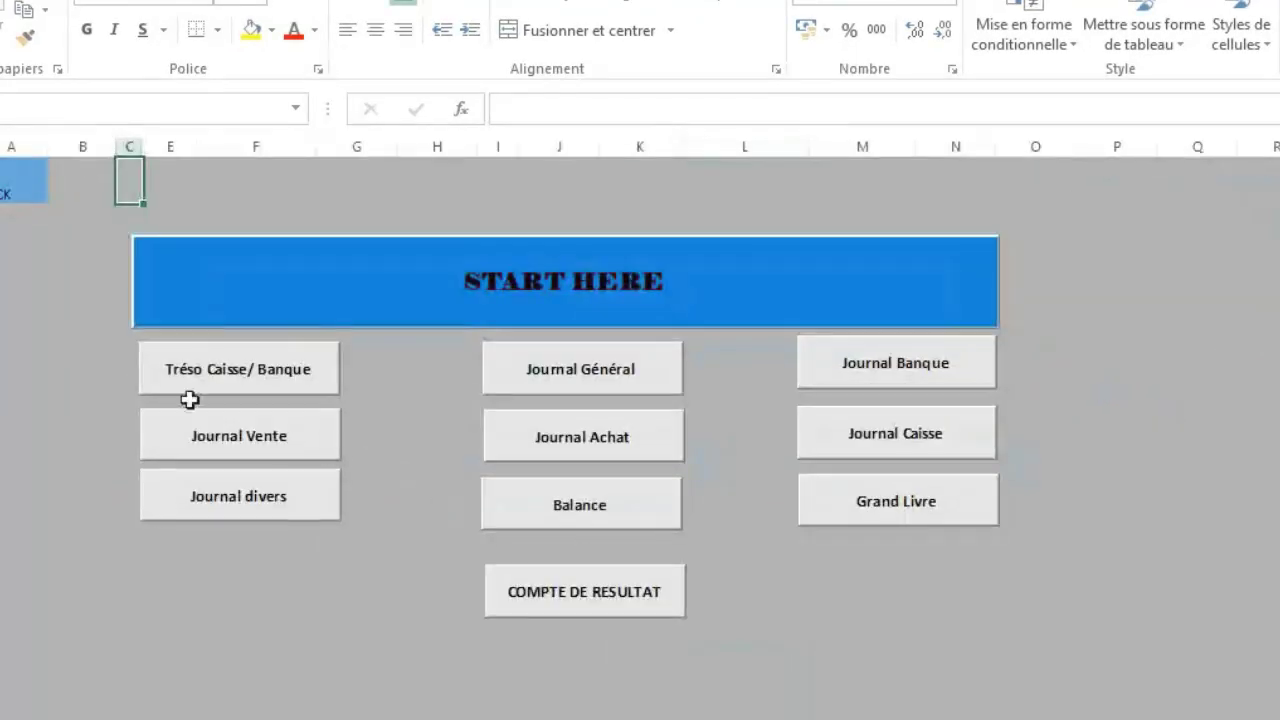
click(612, 438)
click(86, 177)
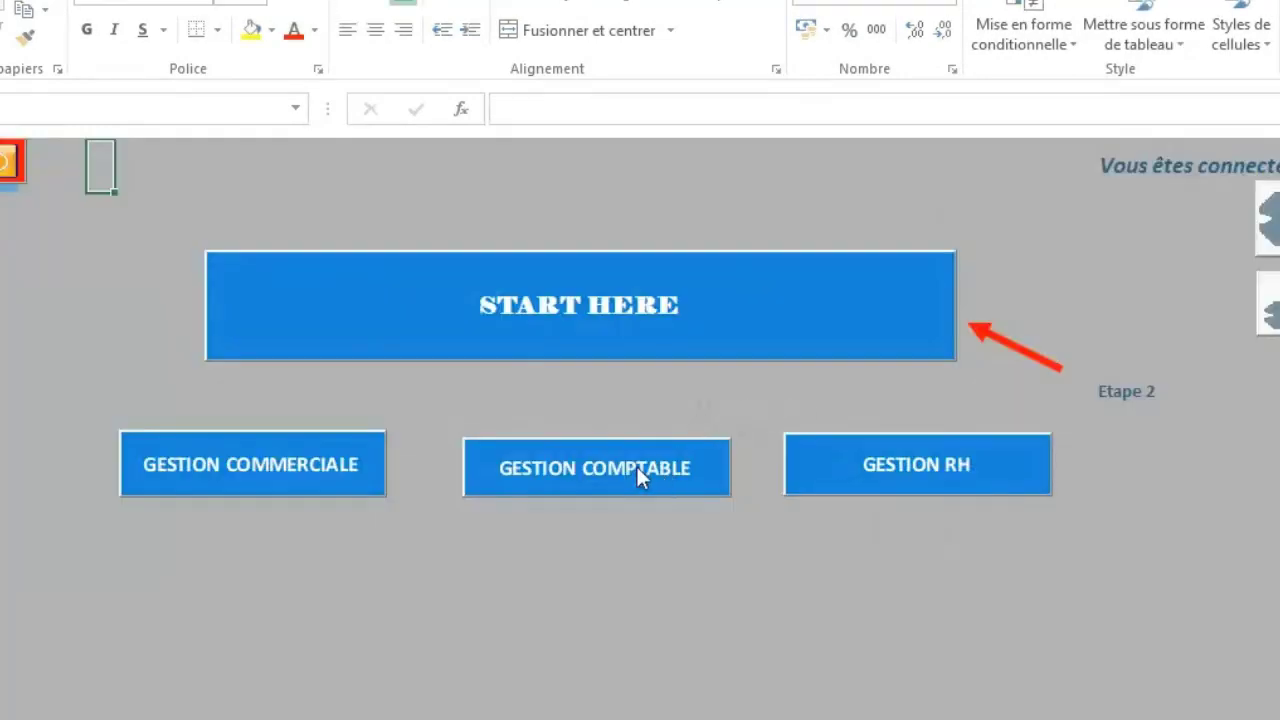
Update and display the accounting Balance for 1 to 31 Août 2023, and return to the home page.
click(592, 480)
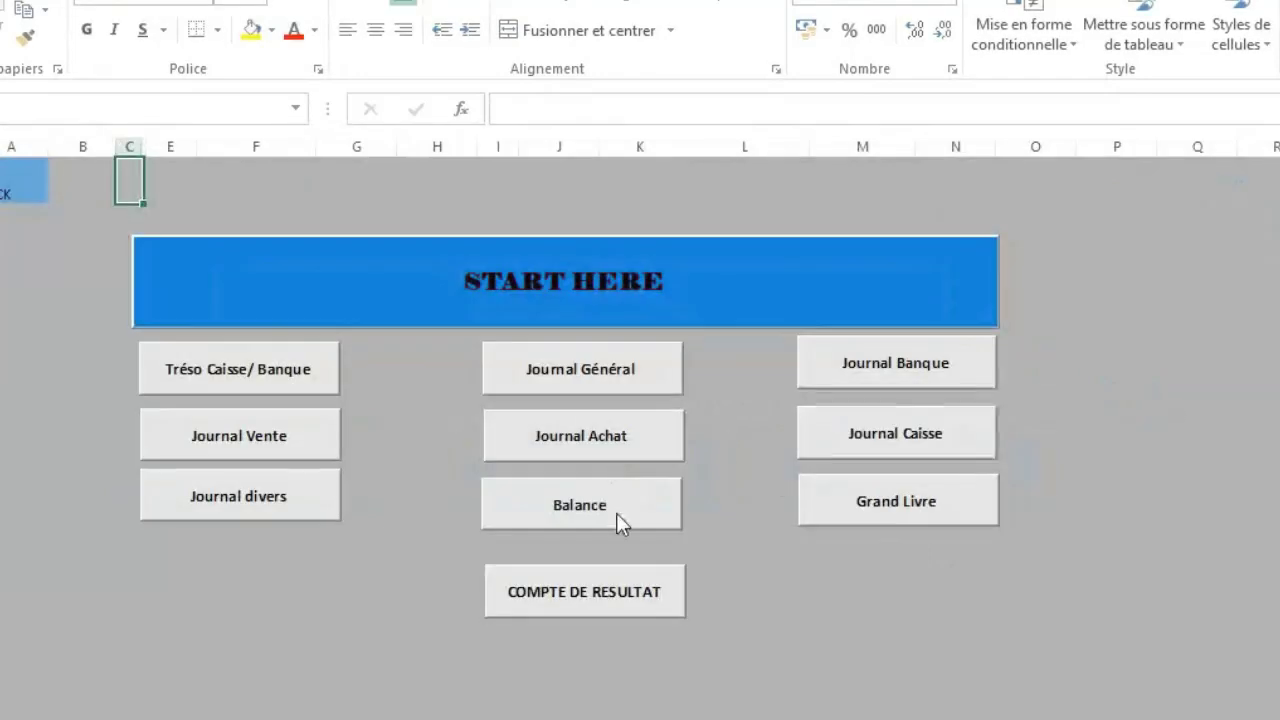
click(610, 508)
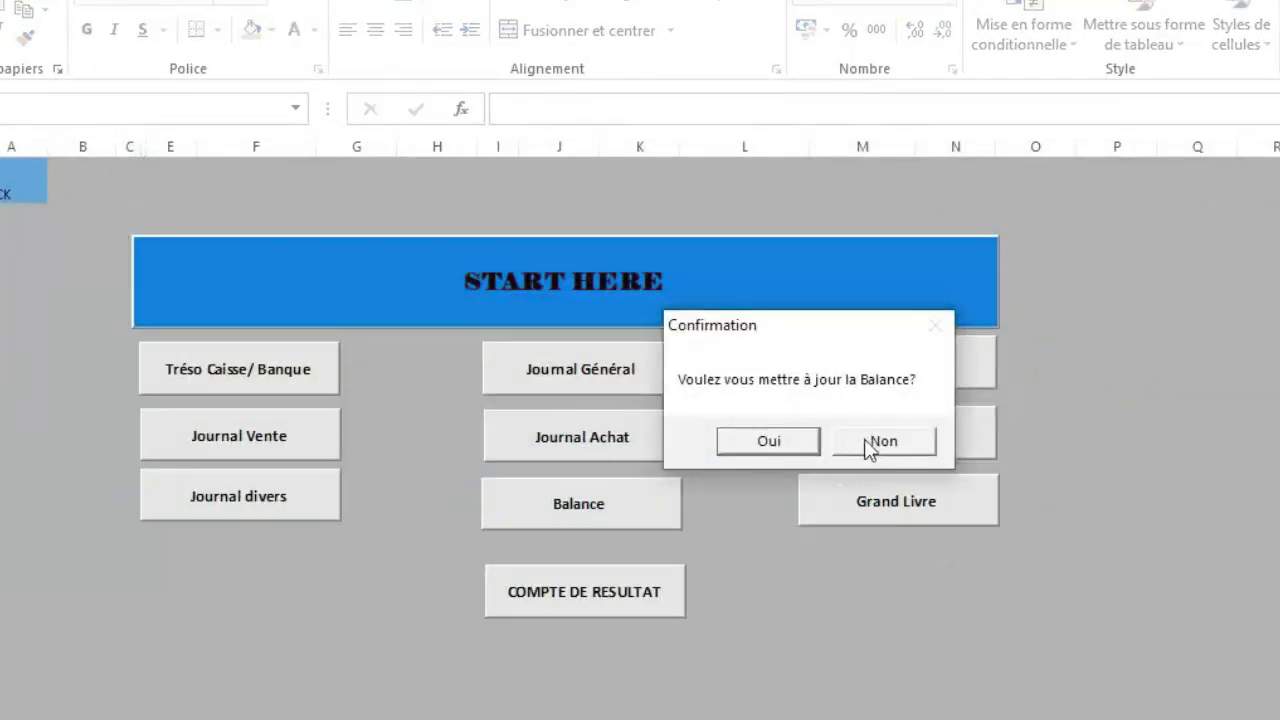
click(769, 441)
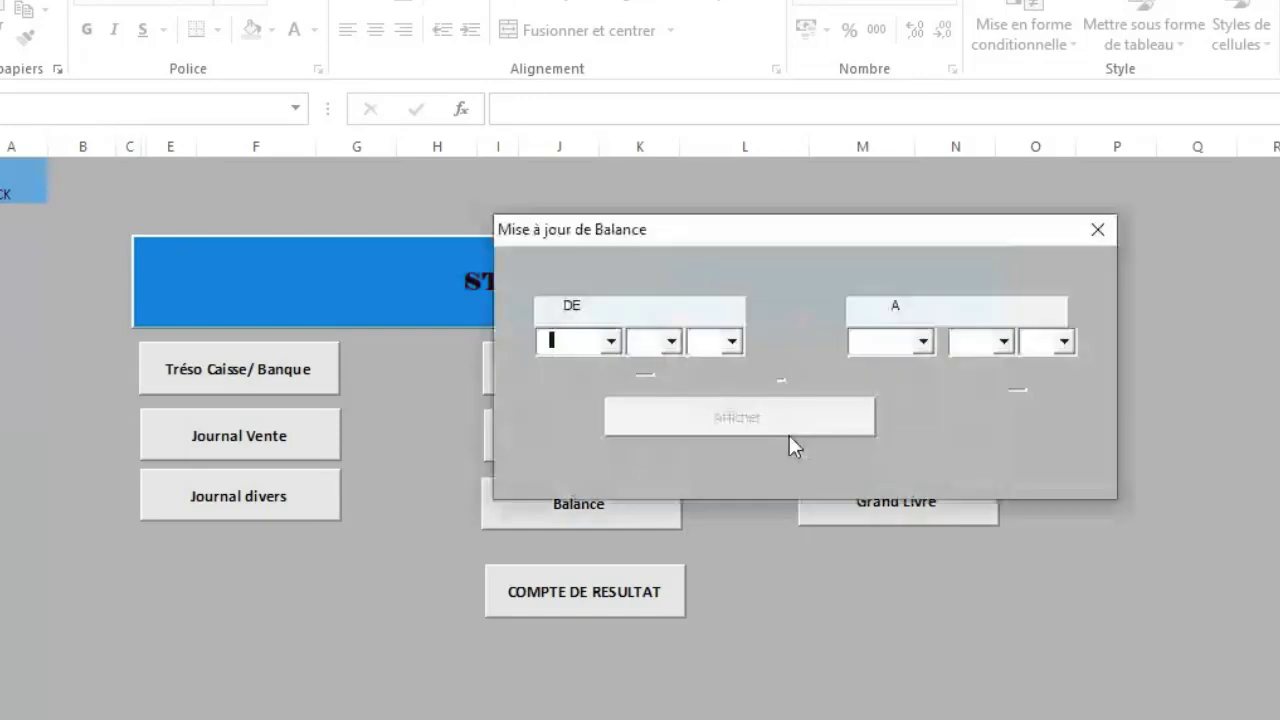
click(610, 341)
click(594, 369)
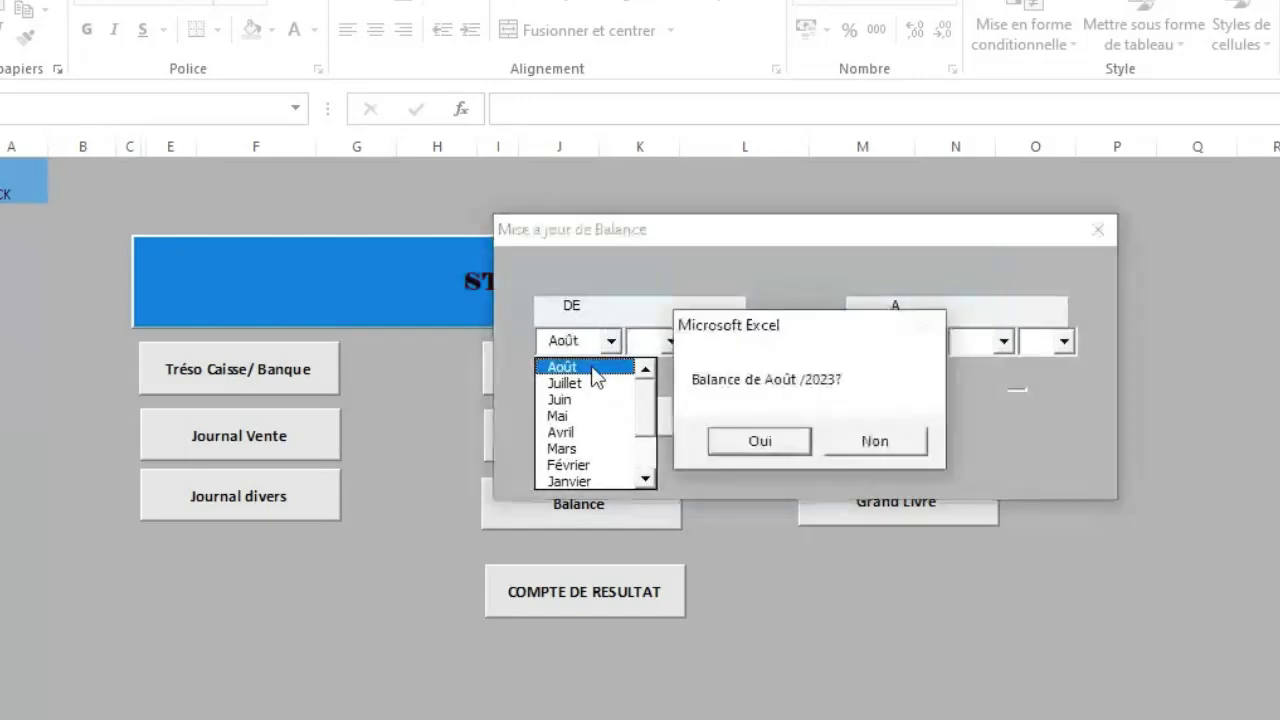
click(771, 440)
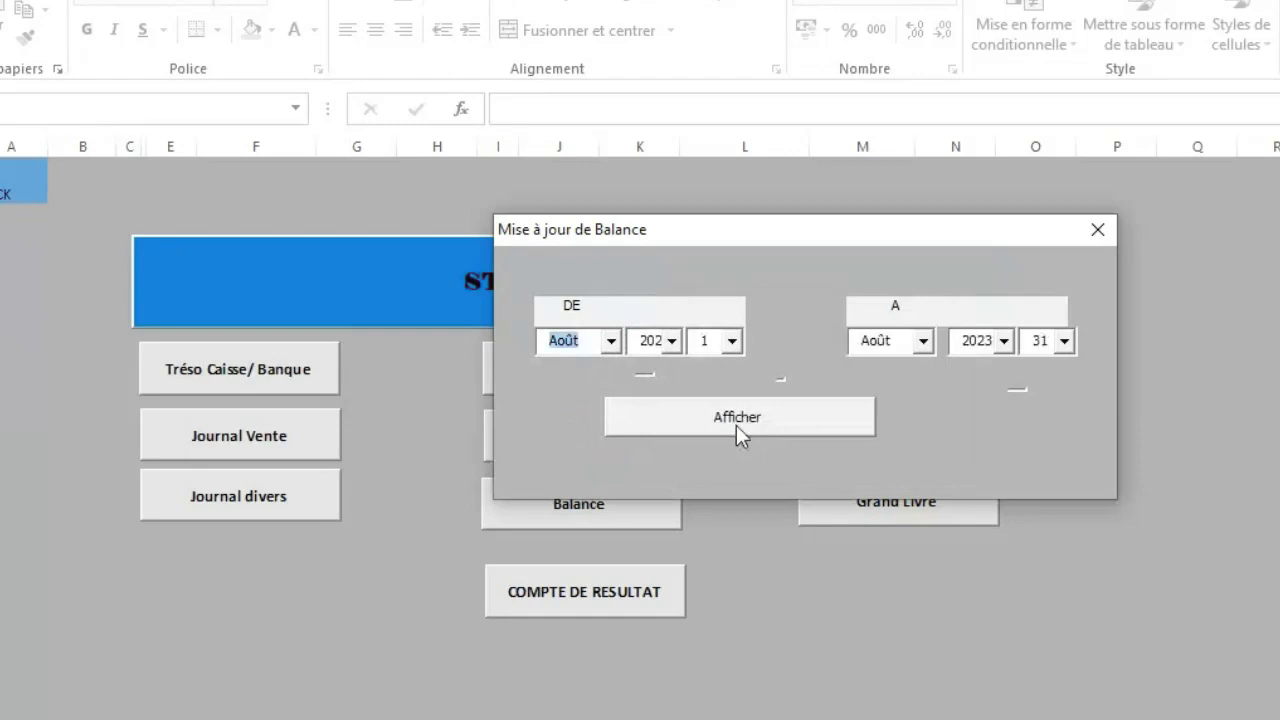
click(736, 425)
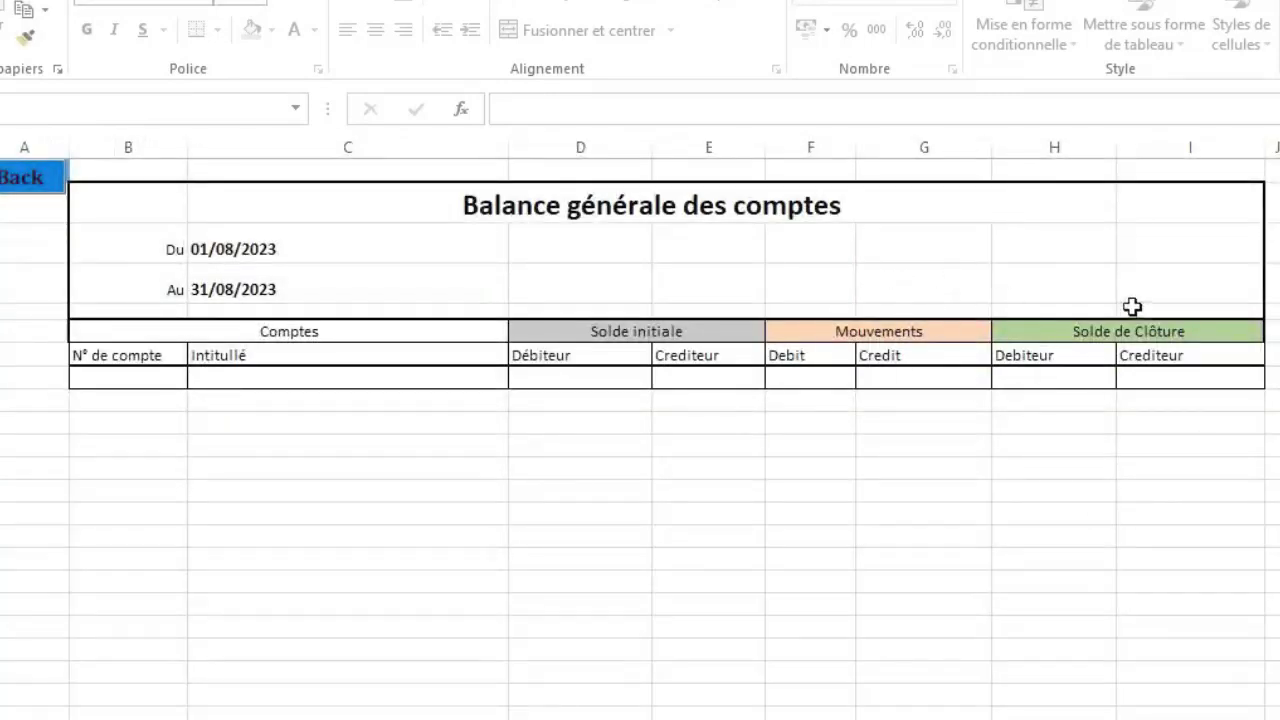
click(30, 186)
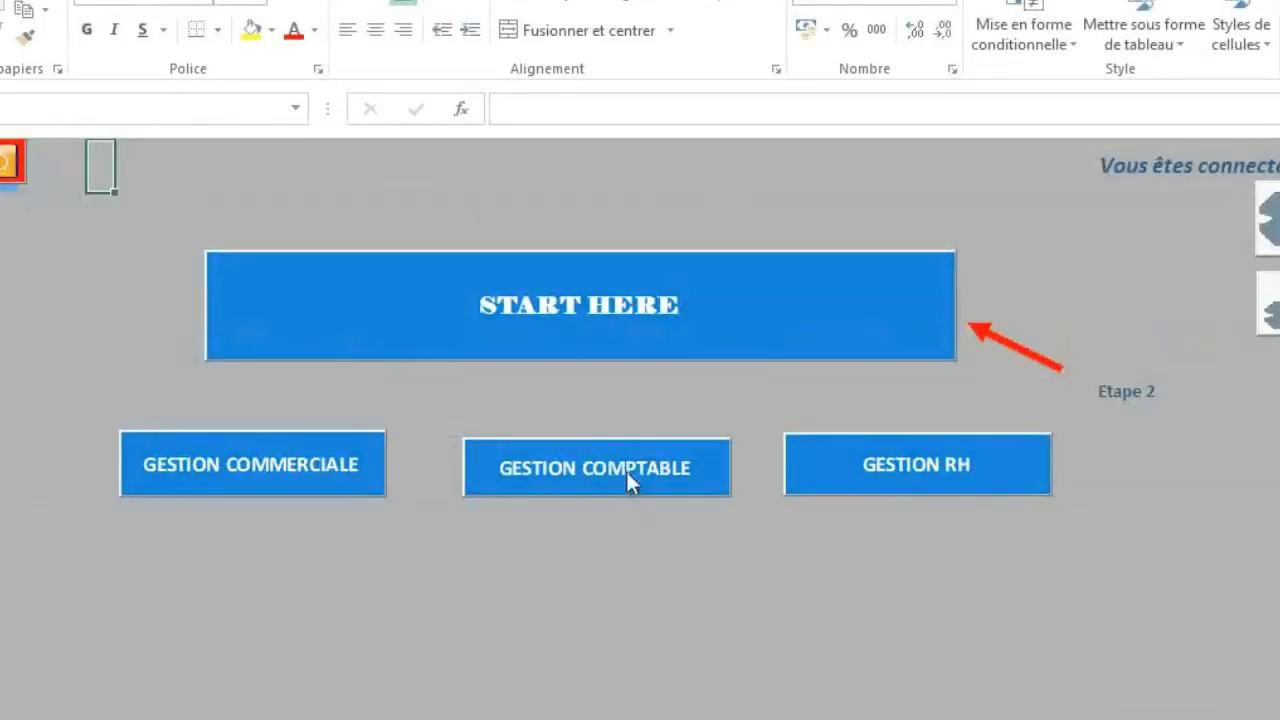
From GESTION COMPTABLE, open the START HERE form and choose Comptabilité, Débutant, Entrée d'argent and Vente/recettes.
click(626, 471)
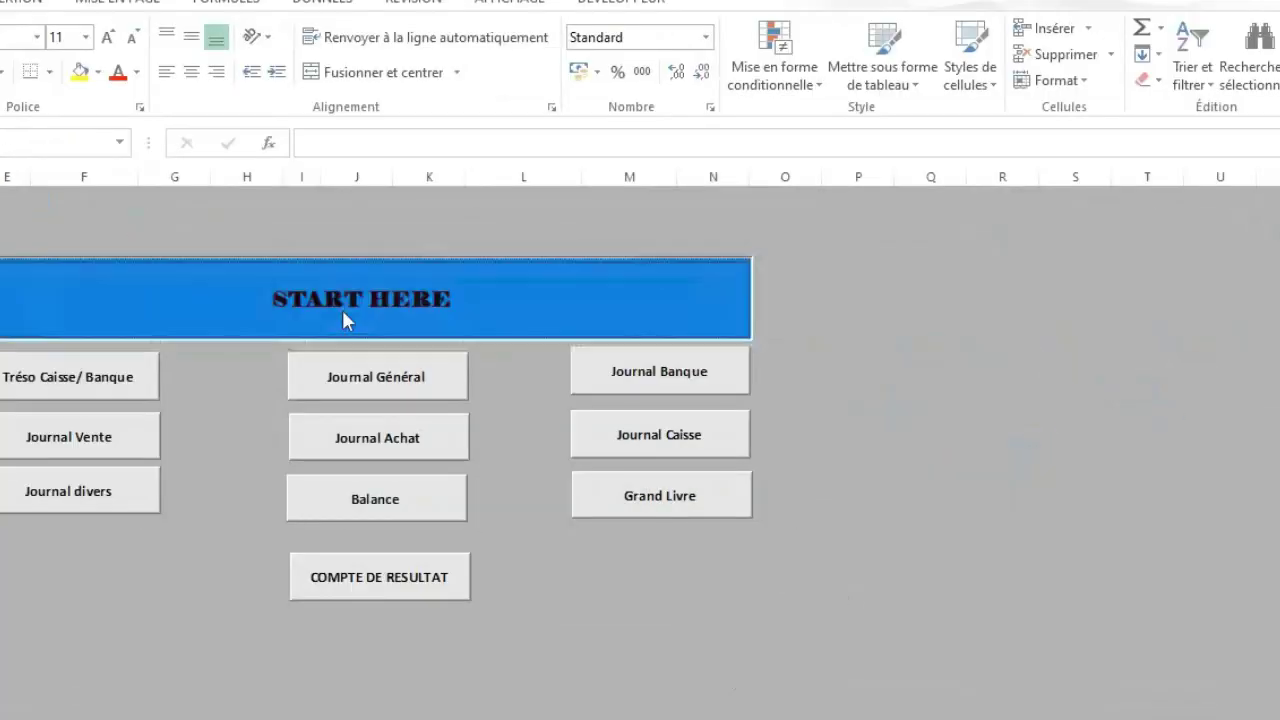
click(544, 295)
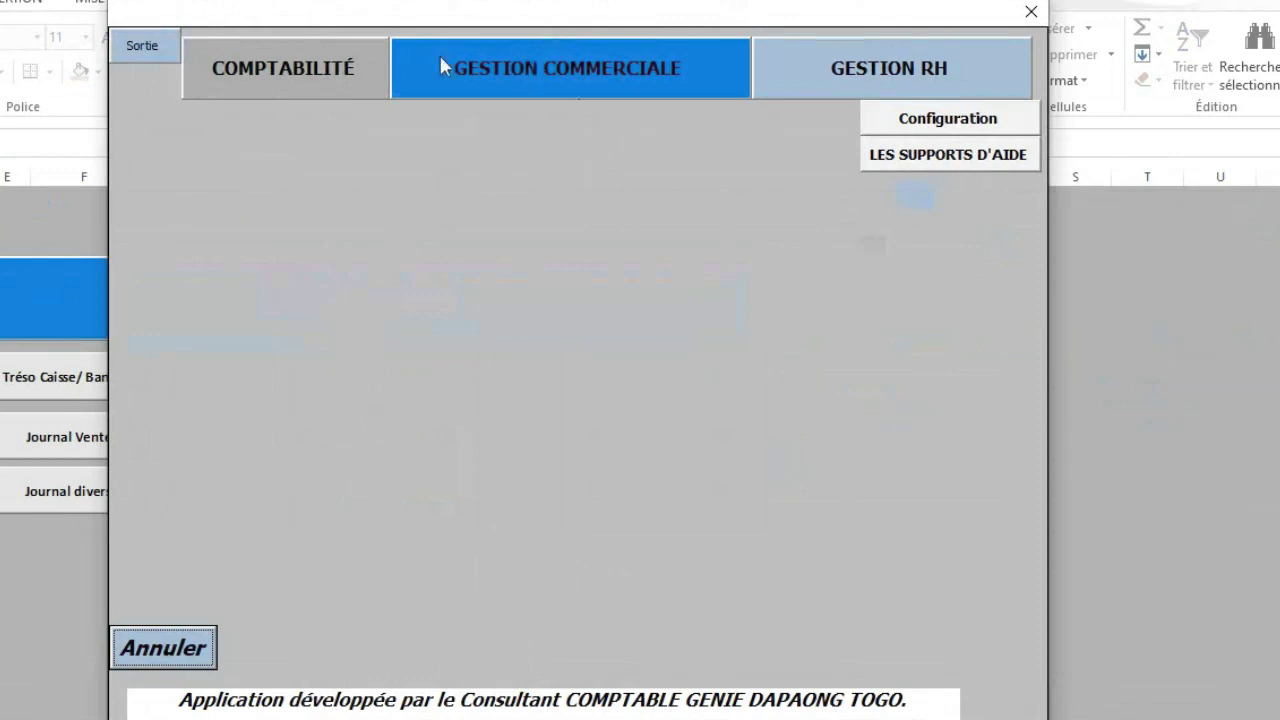
click(333, 86)
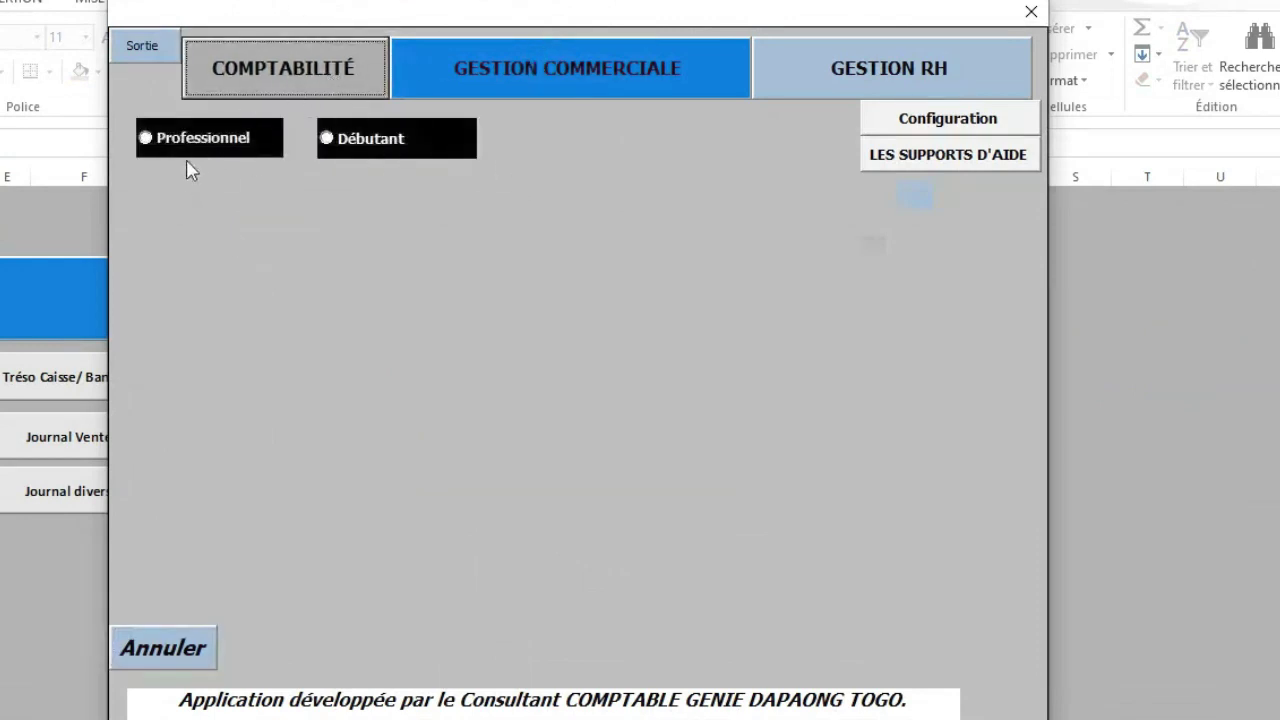
click(373, 148)
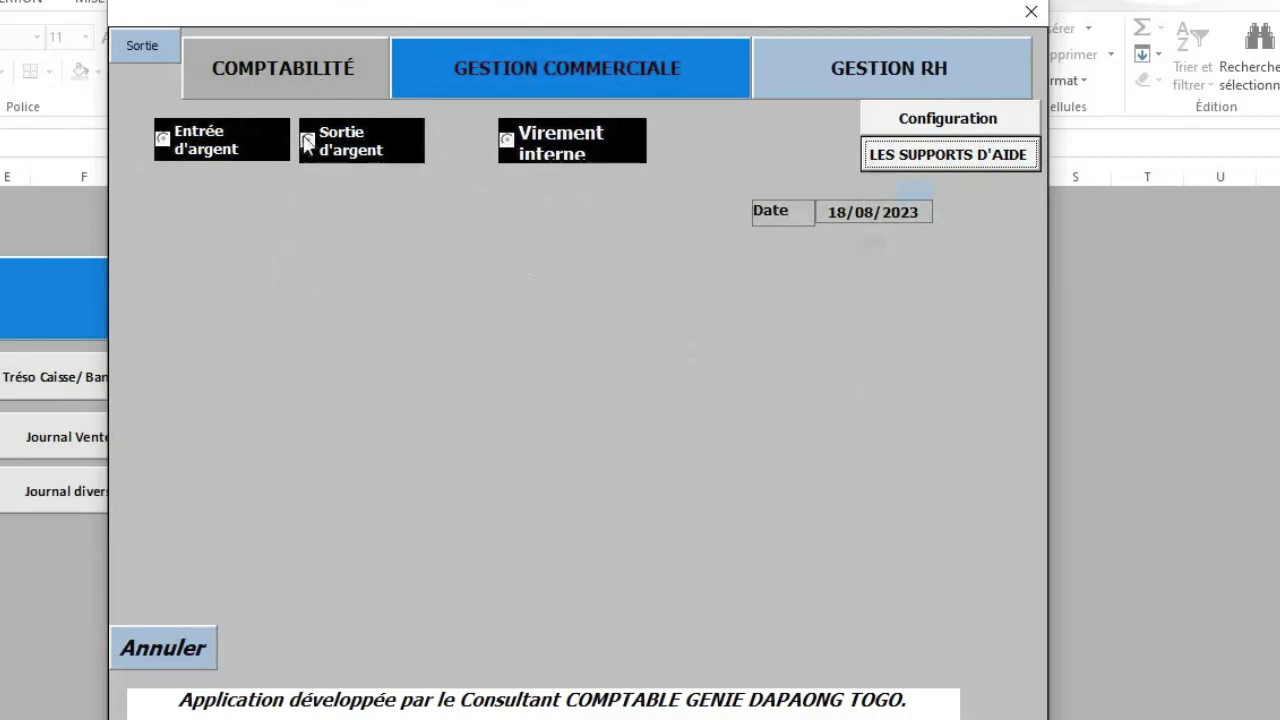
click(230, 150)
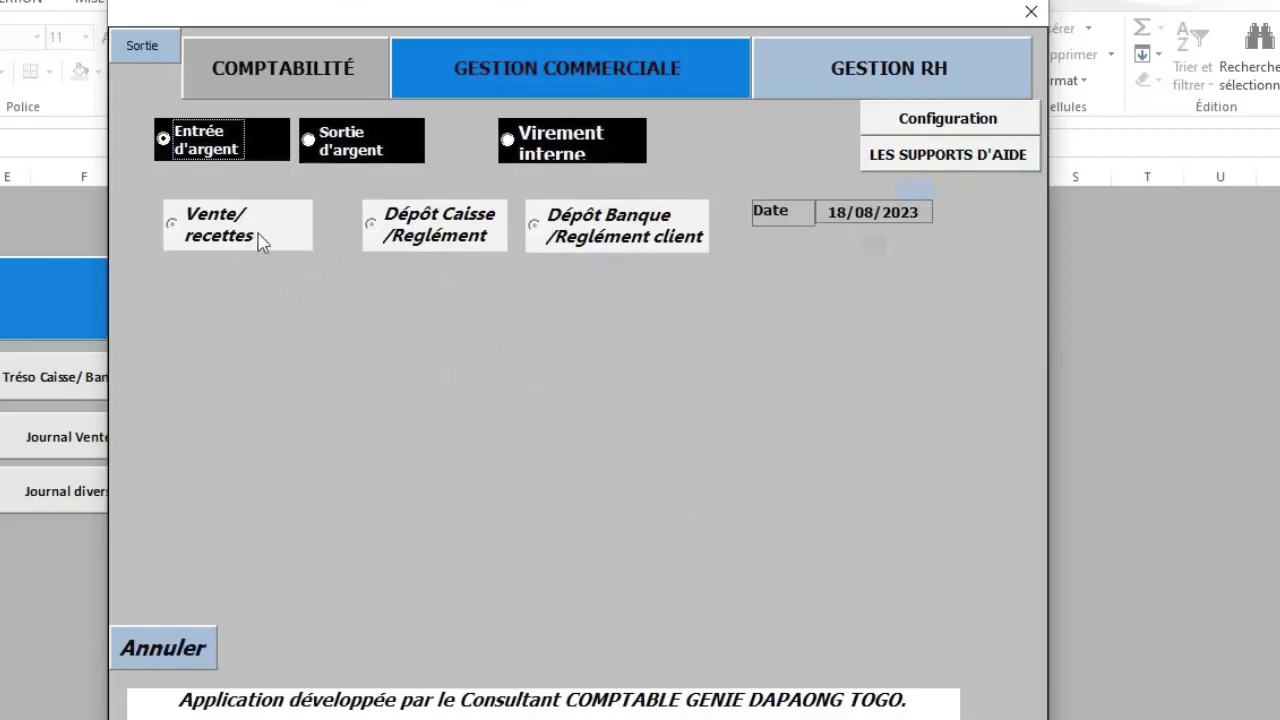
click(205, 230)
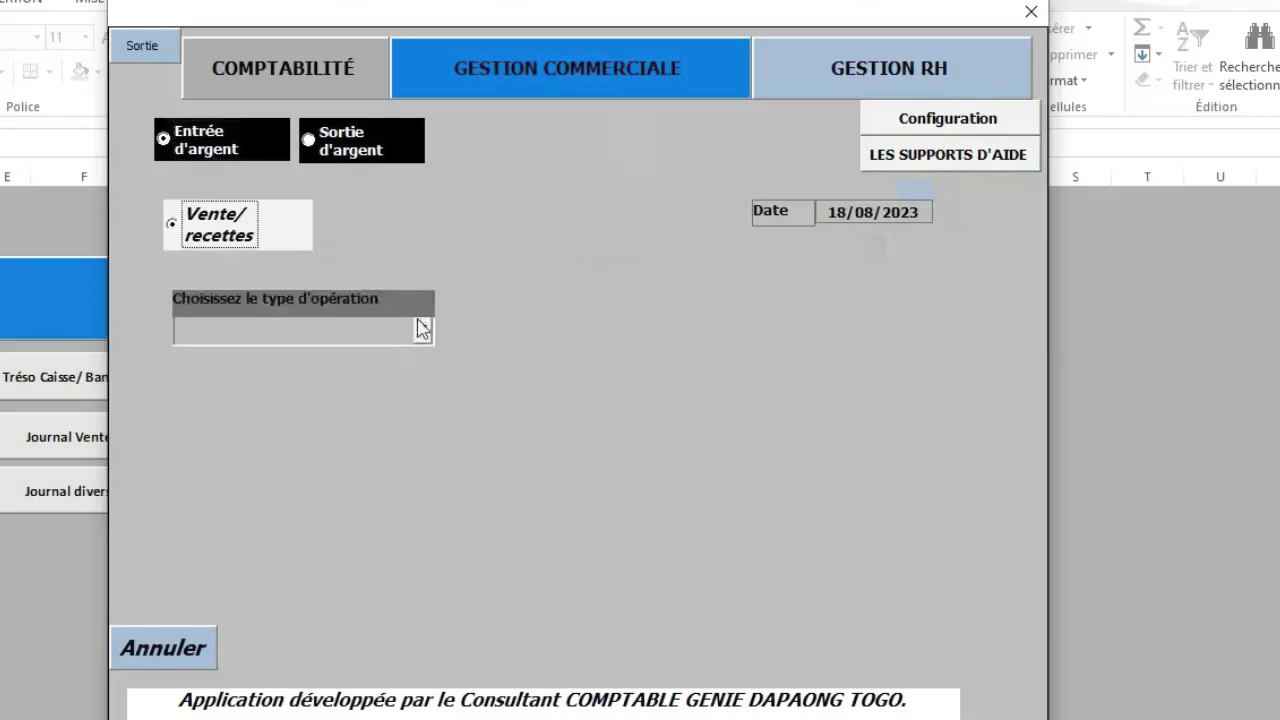
Set the operation type to Vente de marchandises, the Tiers to FG and the N° de la pièce to 32F.
click(422, 329)
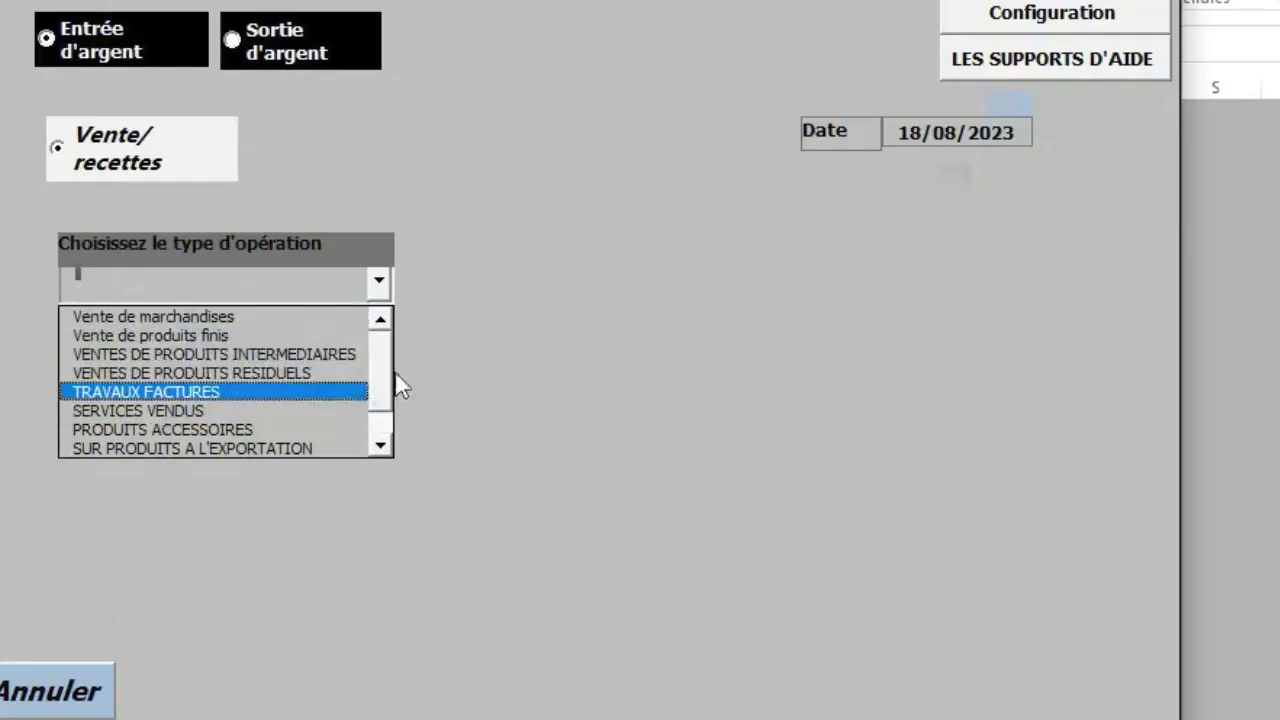
drag(386, 399, 381, 371)
drag(380, 420, 389, 374)
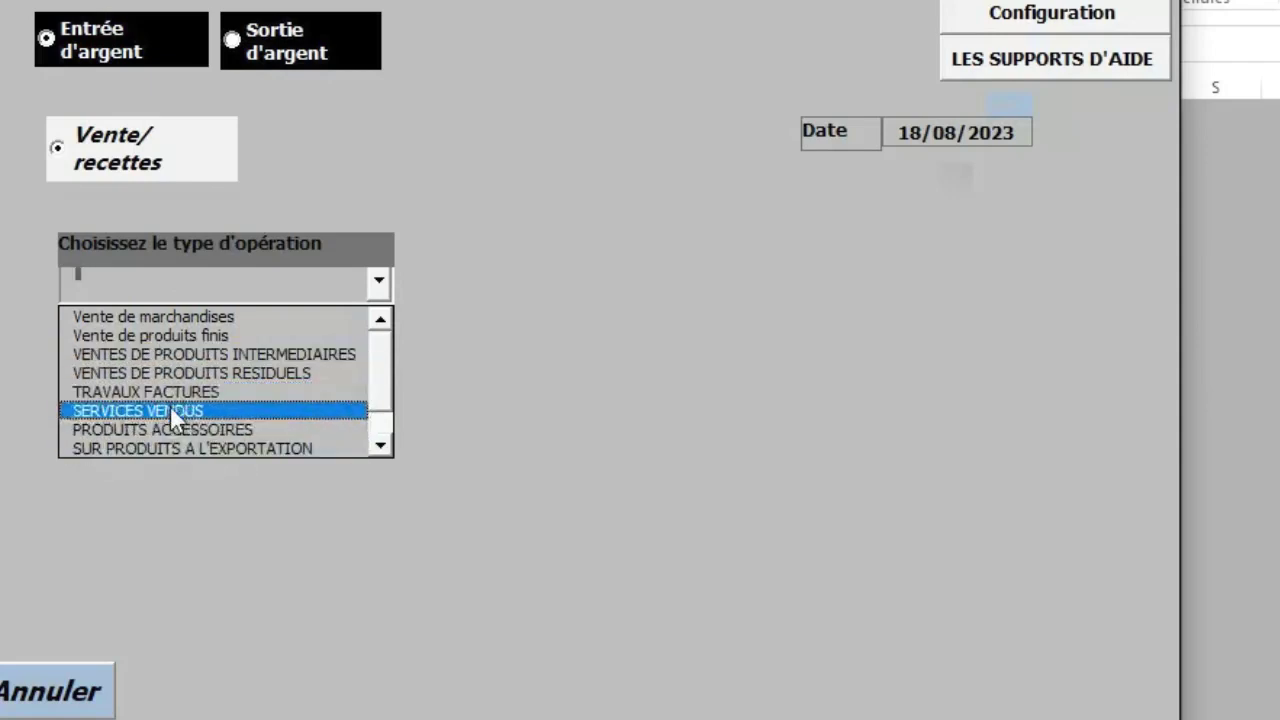
click(206, 318)
click(566, 291)
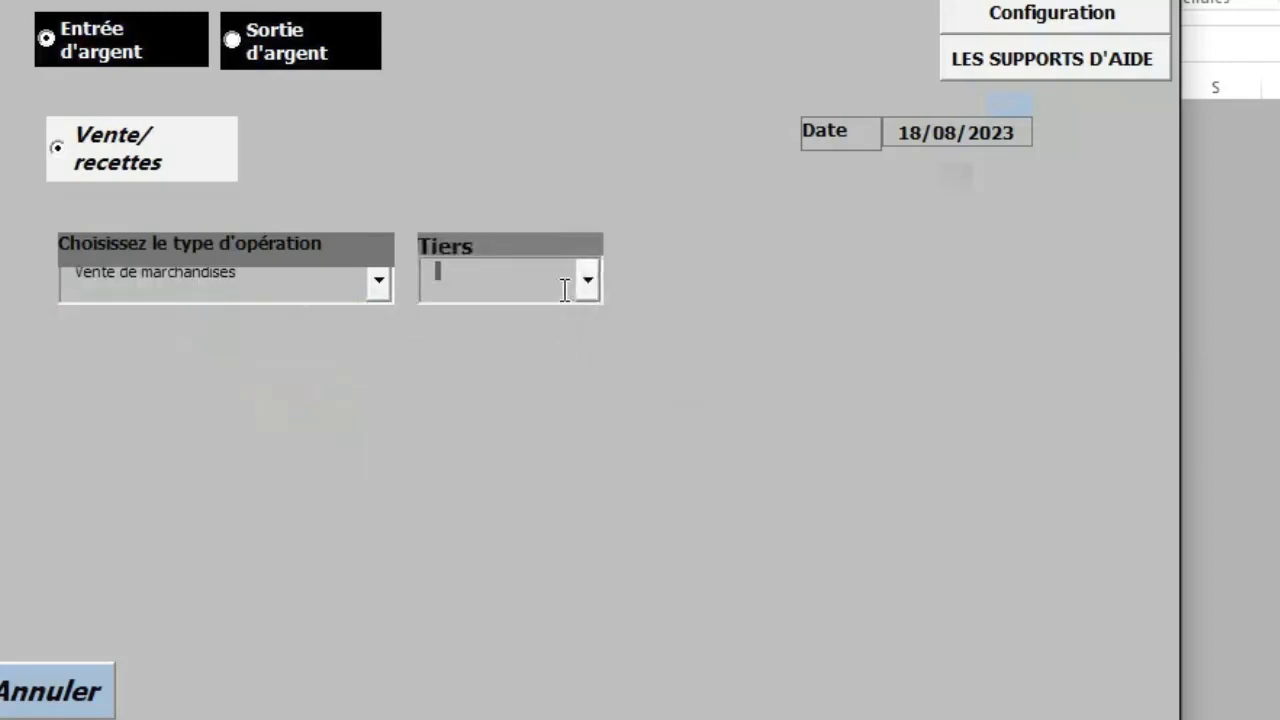
text(FG)
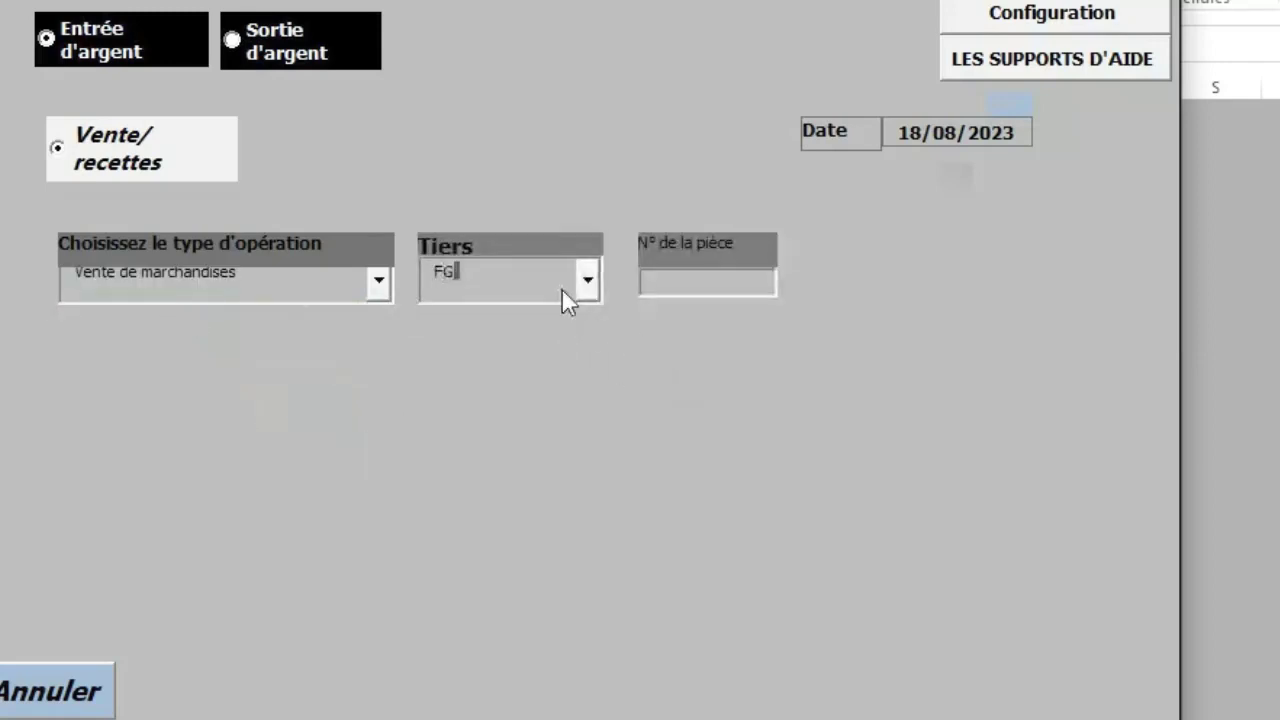
click(732, 276)
text(32)
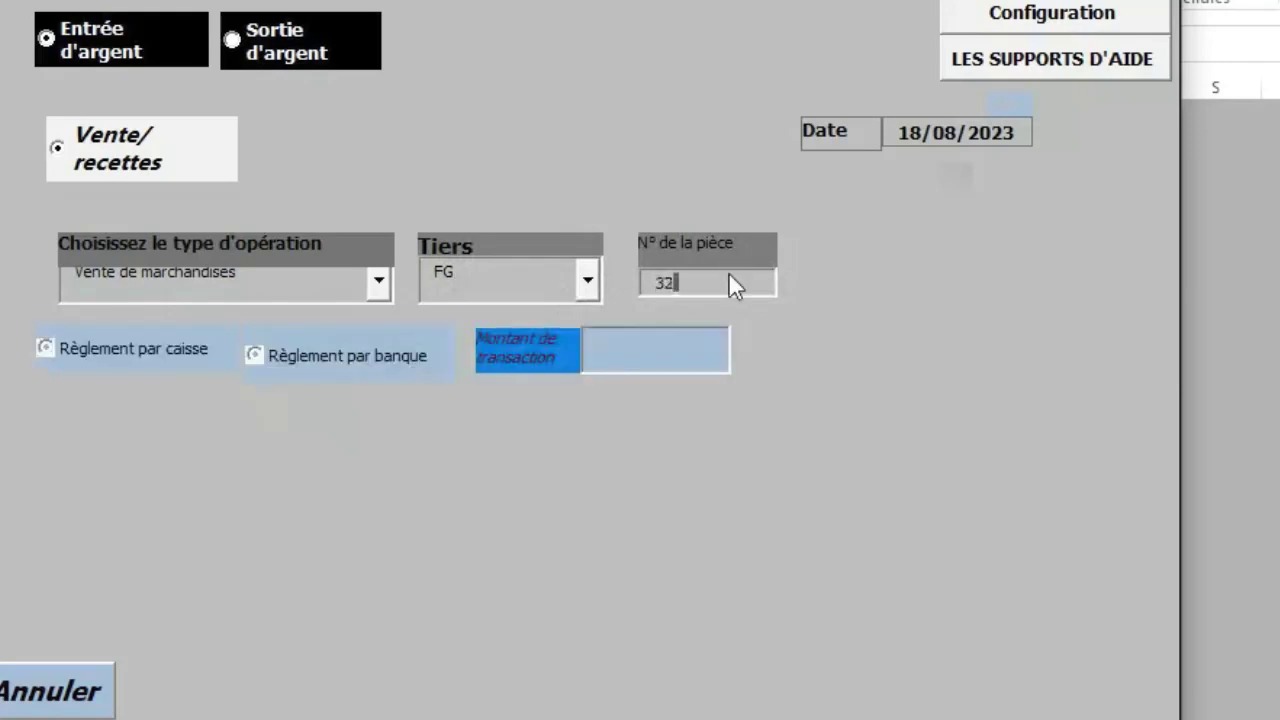
text(F)
Choose Règlement par caisse with a transaction amount of 500000 and 400000 paid, answering Non to the invoice being in the database.
click(128, 350)
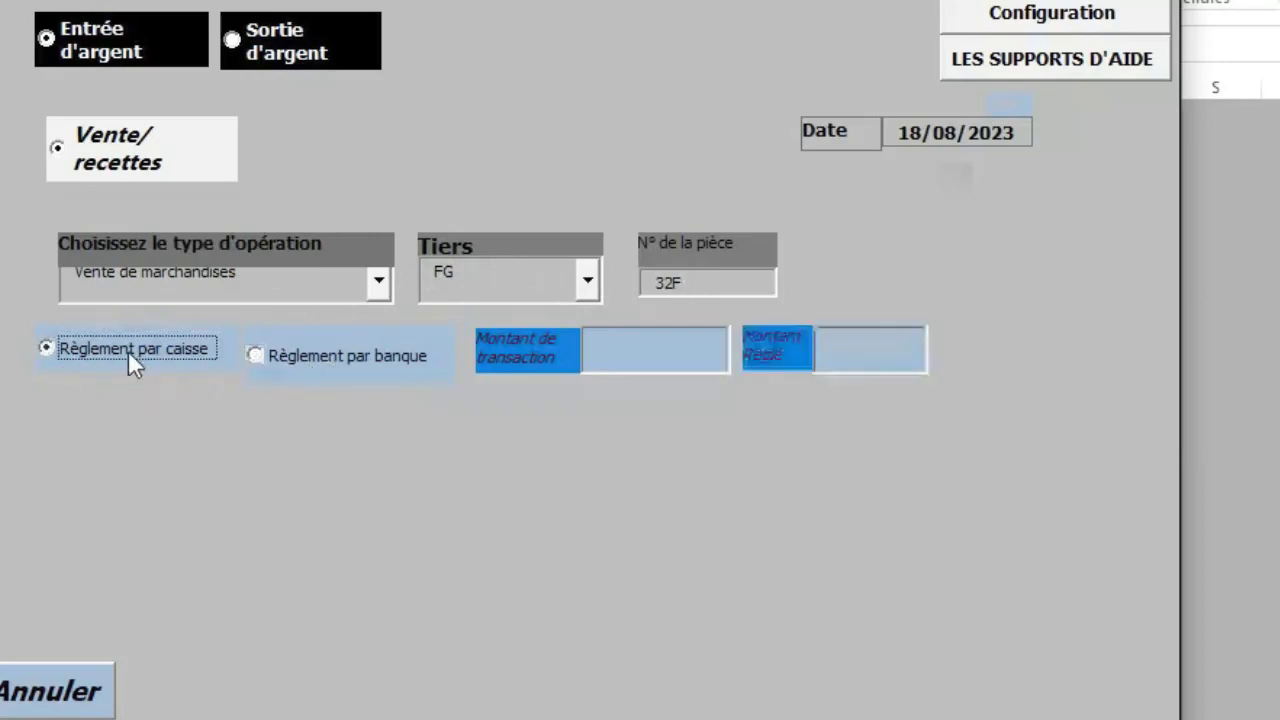
click(635, 356)
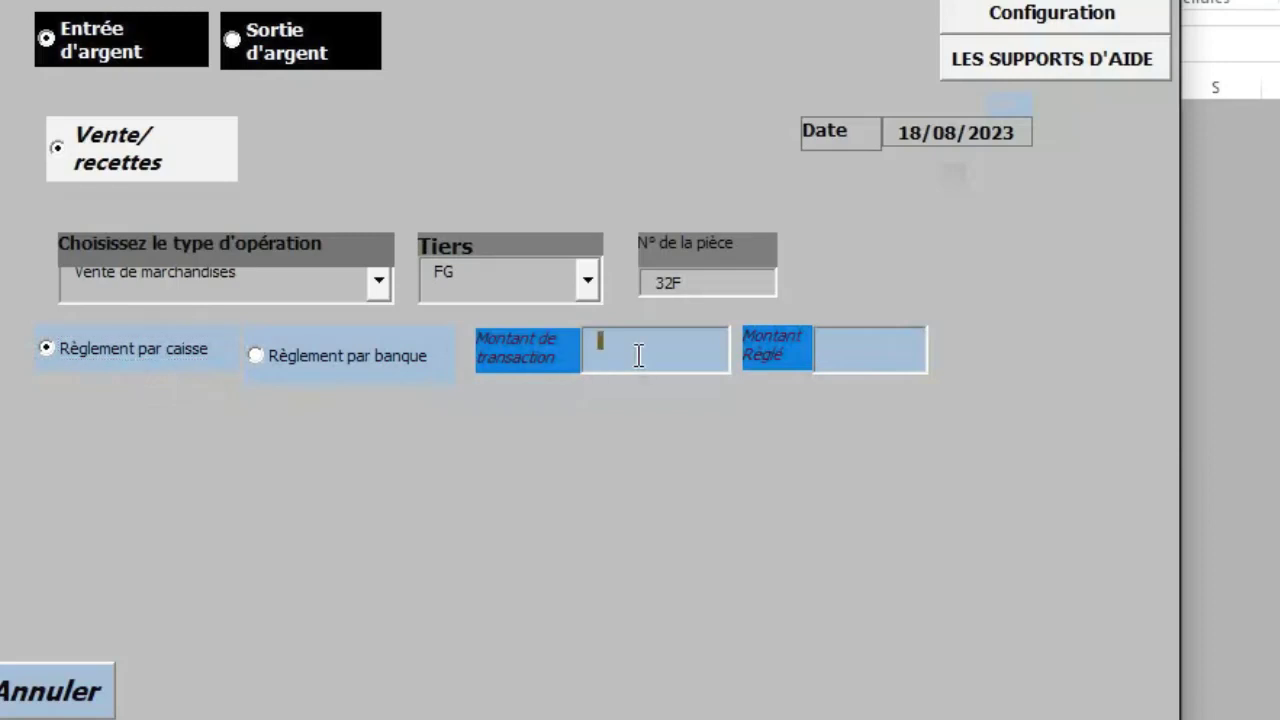
text(9)
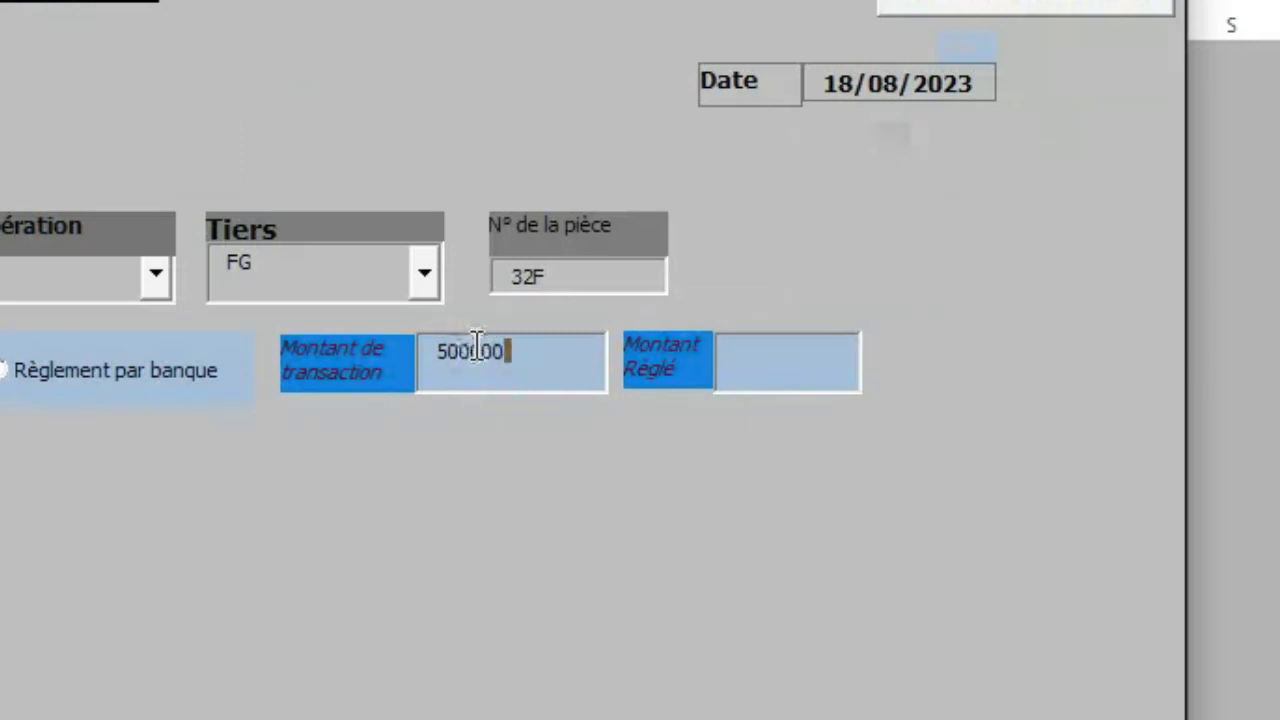
click(750, 358)
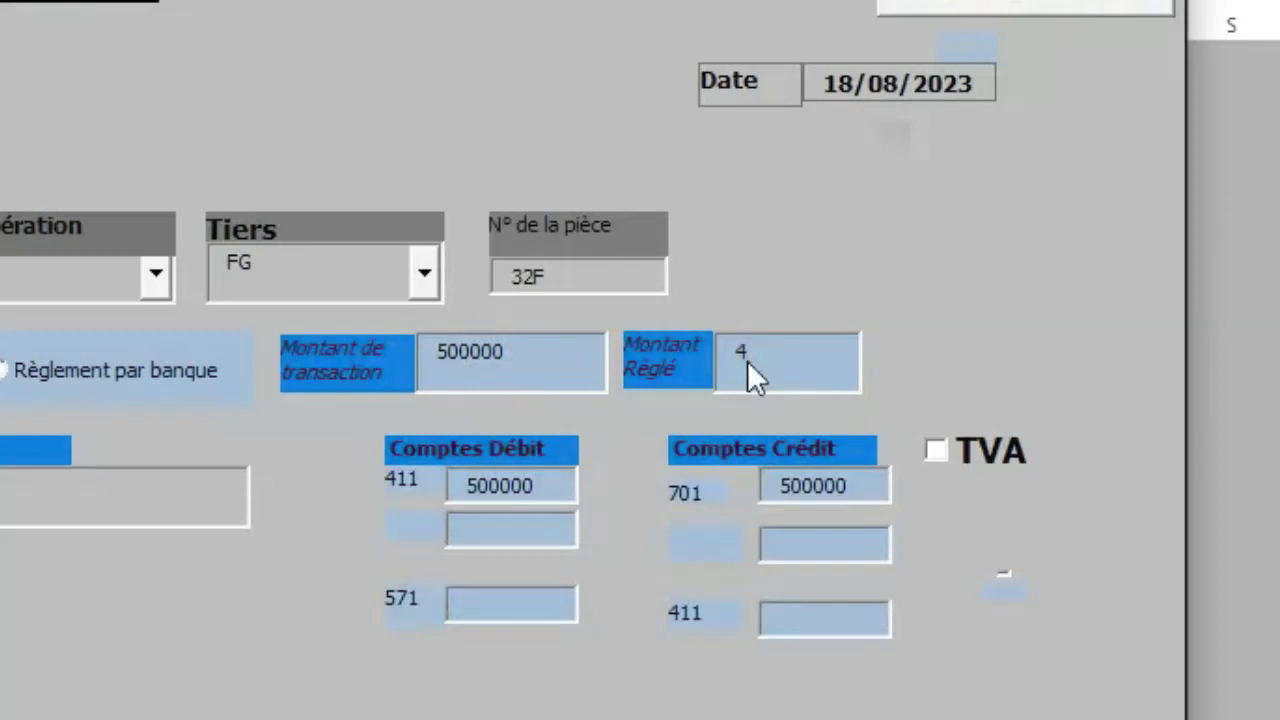
text(00000)
click(530, 356)
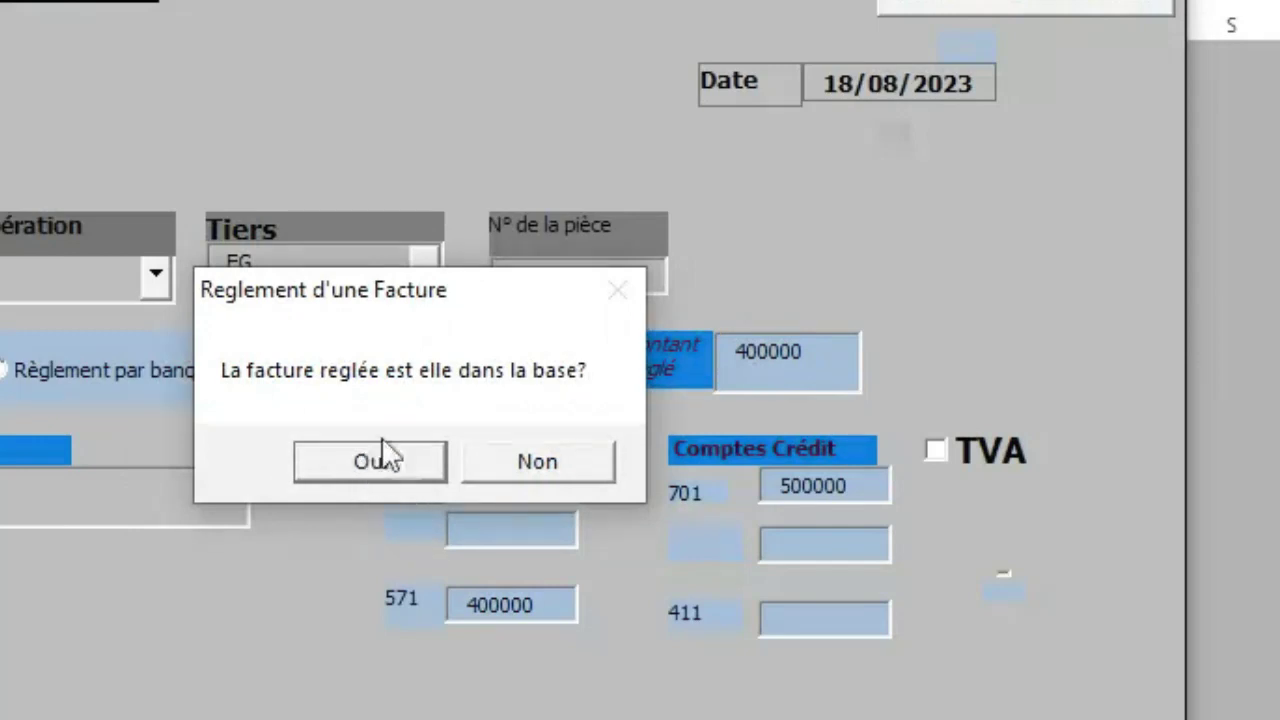
click(532, 458)
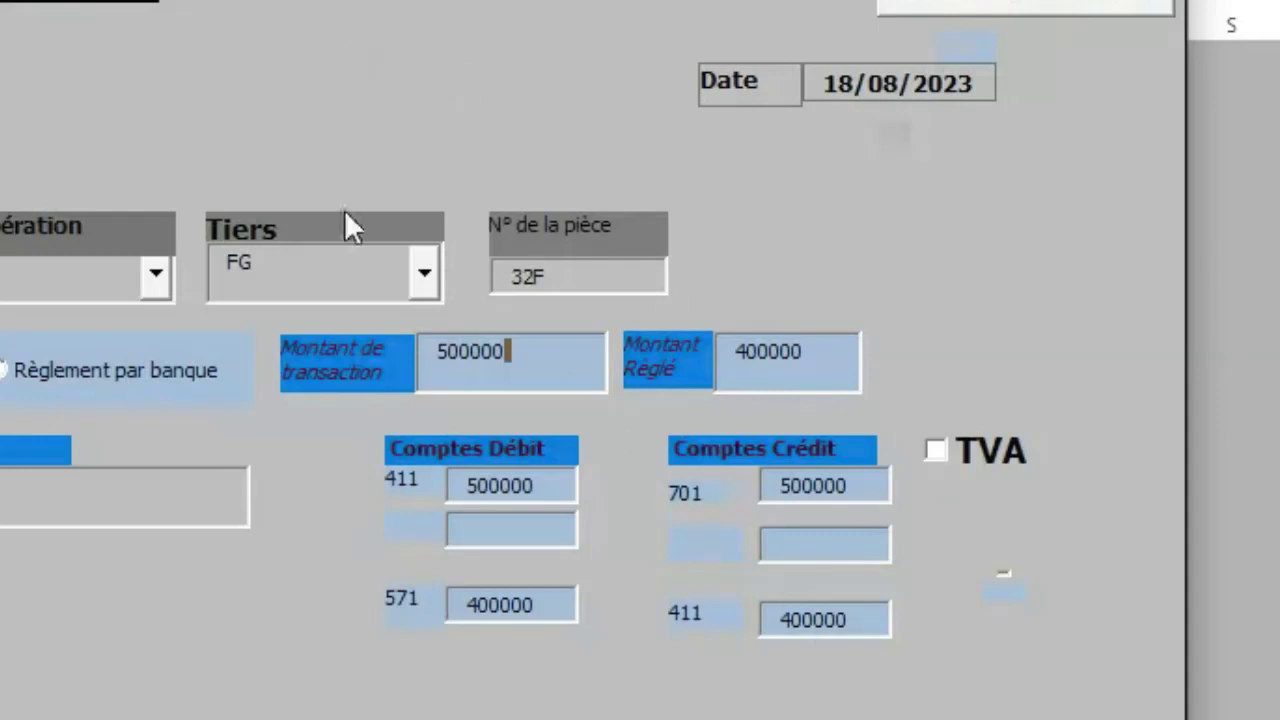
Apply TVA to the sale at a rate of 18.
click(941, 450)
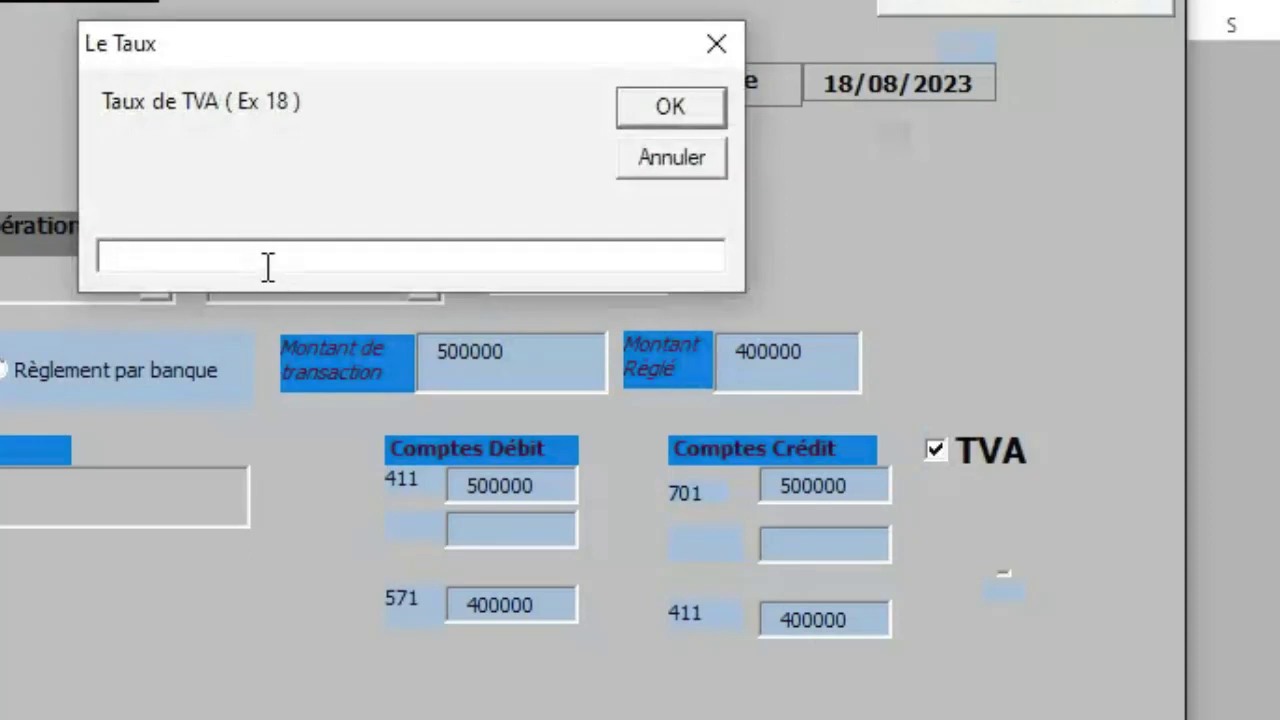
text(18)
click(669, 122)
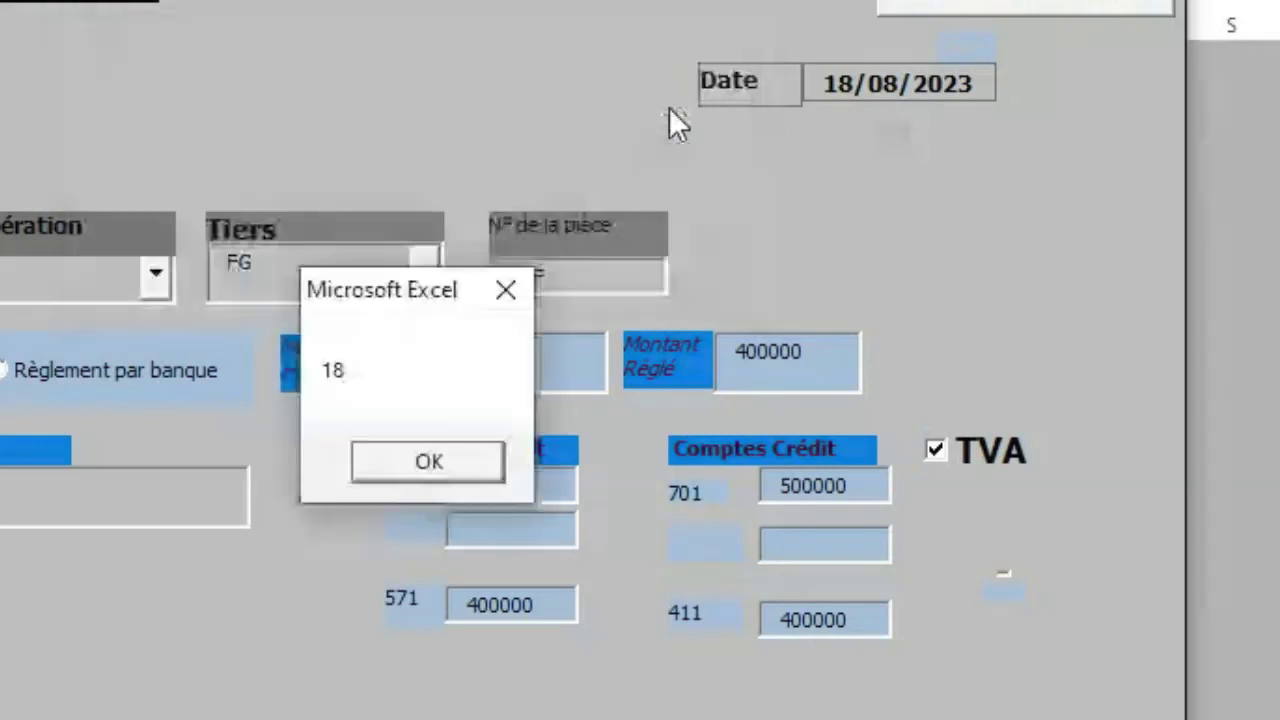
click(447, 461)
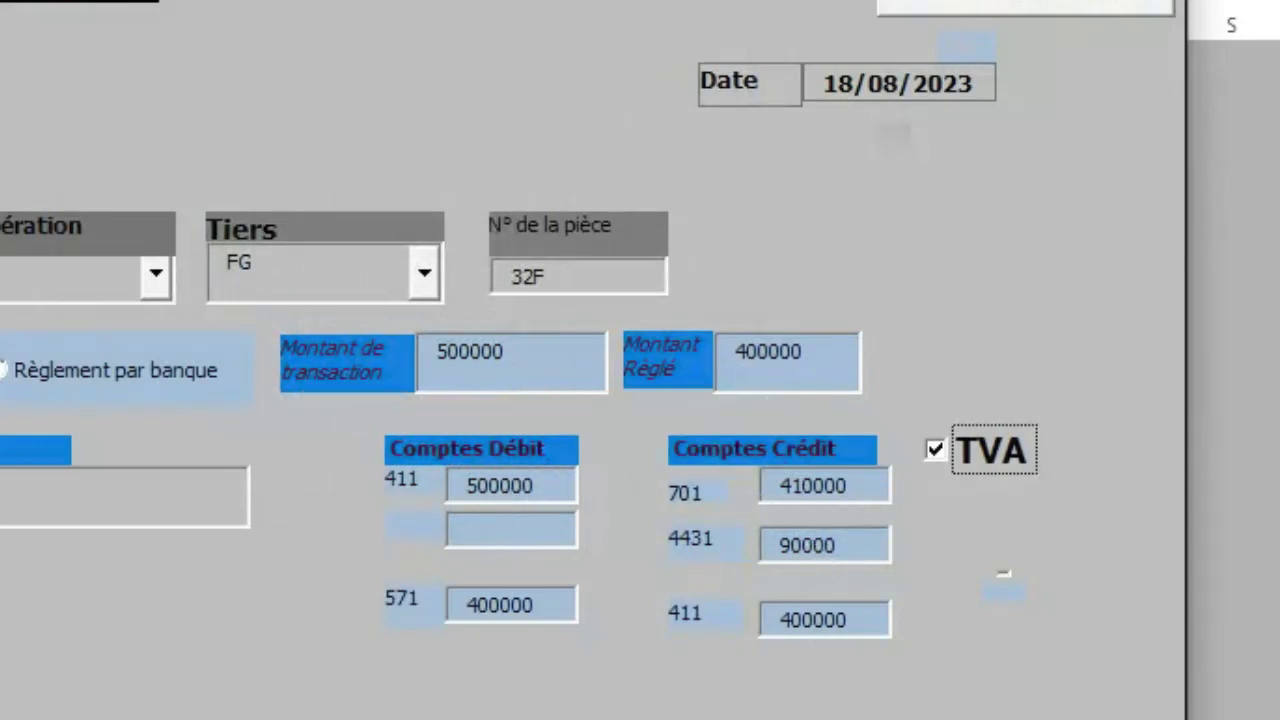
Enter "Vente de marchandises" as the Libellé d'opération and validate the sale entry.
key(Tab)
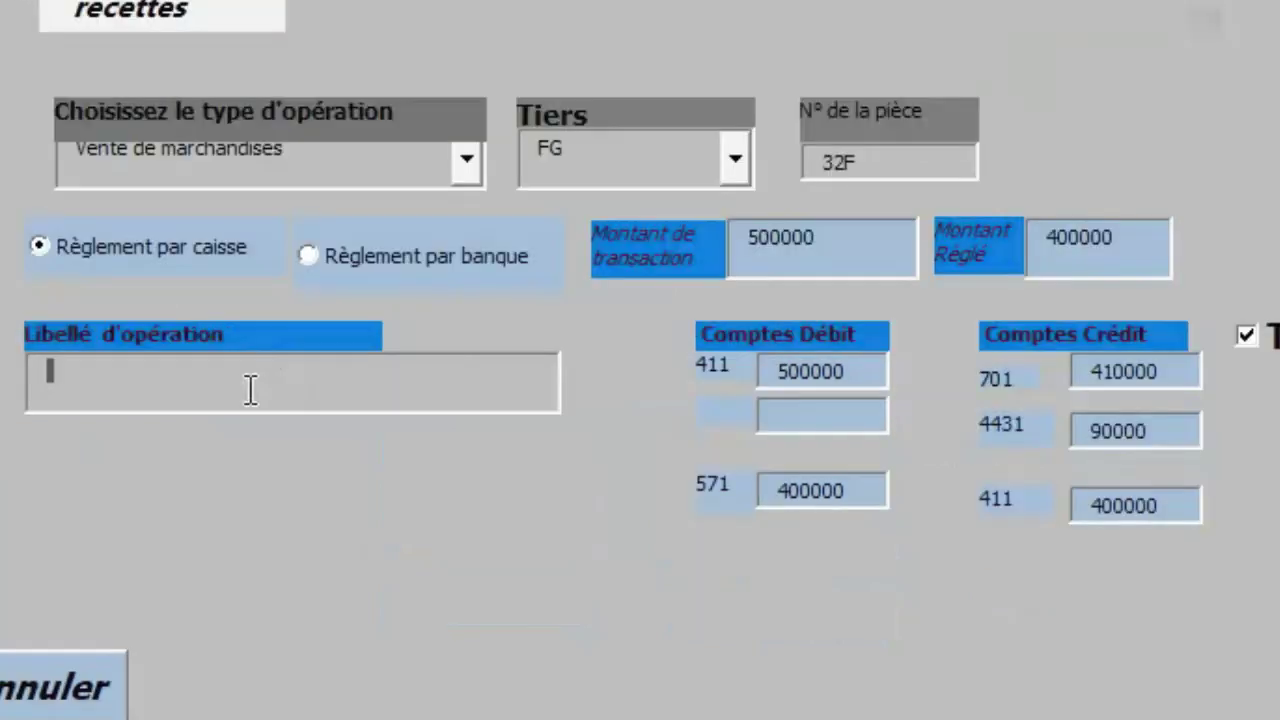
text(Vente)
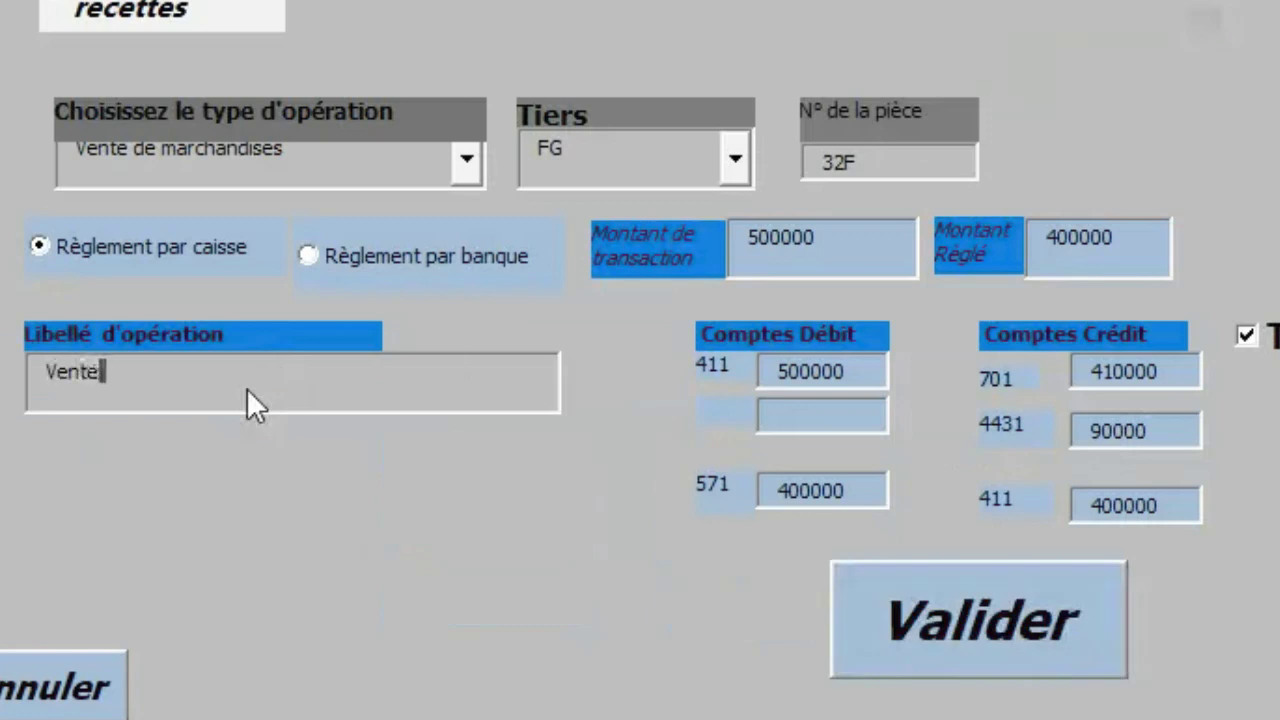
text( de m)
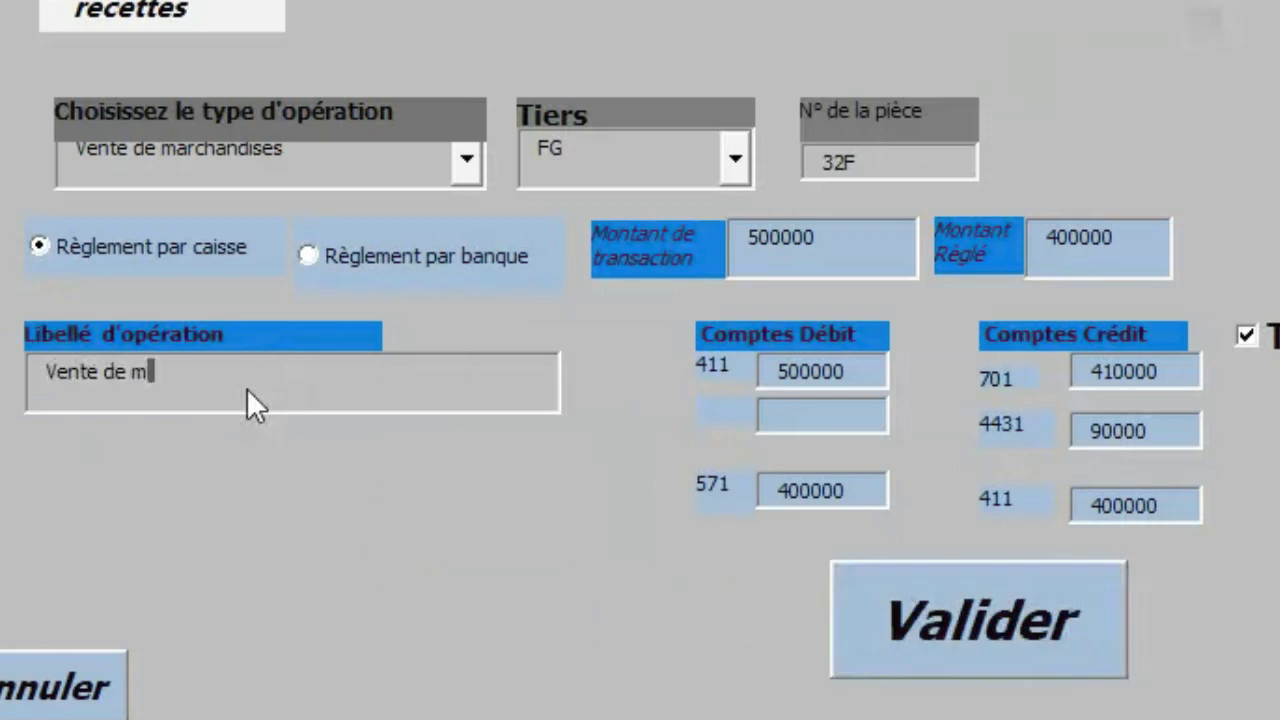
text(archa)
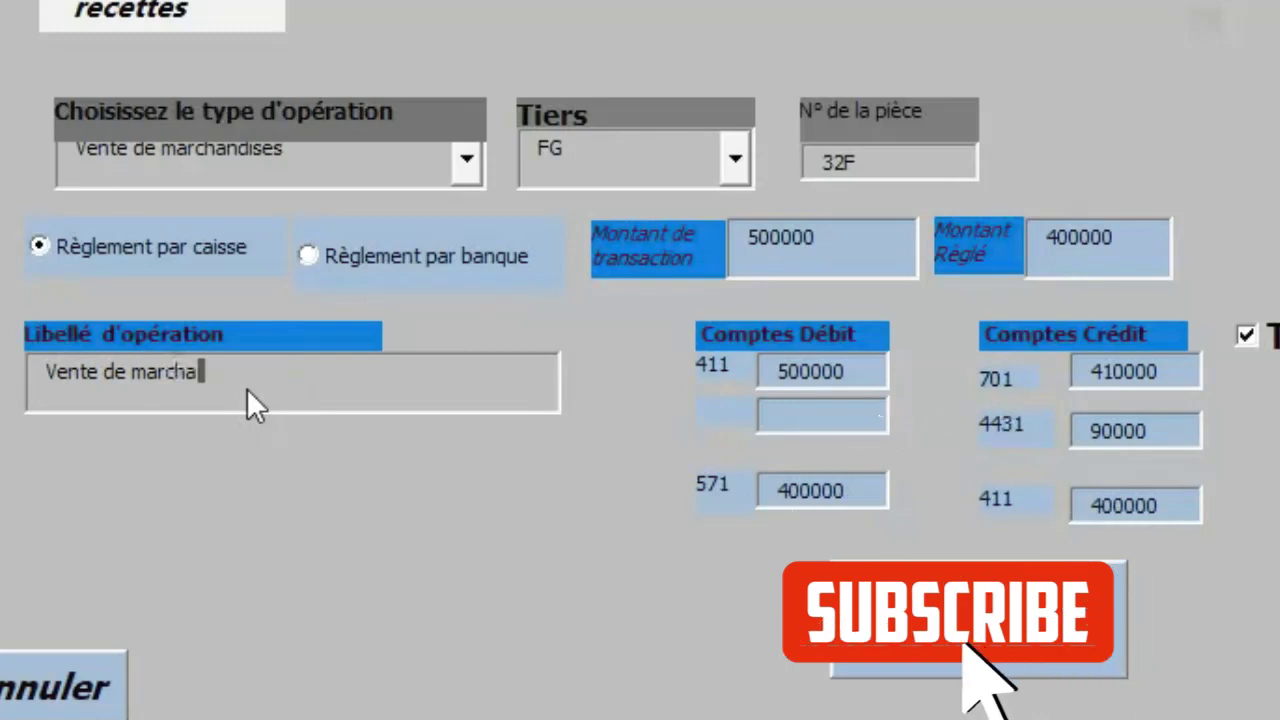
text(n)
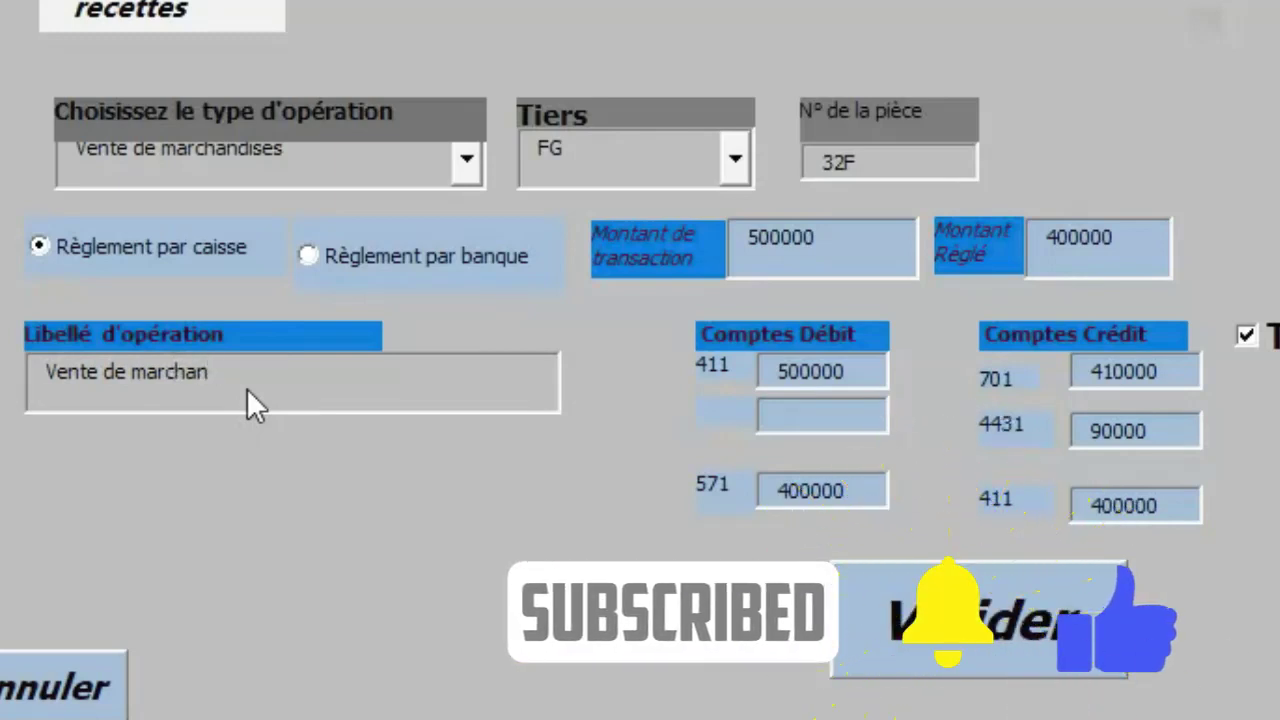
text(di)
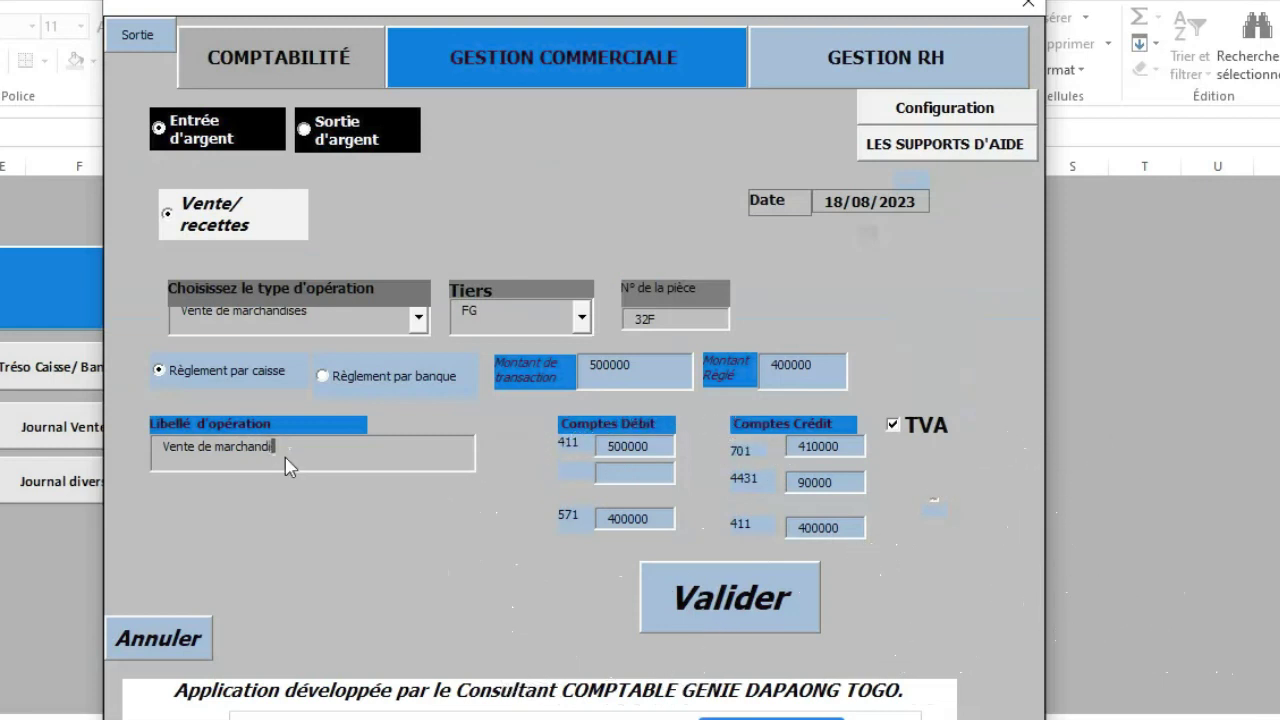
text(ses)
click(713, 610)
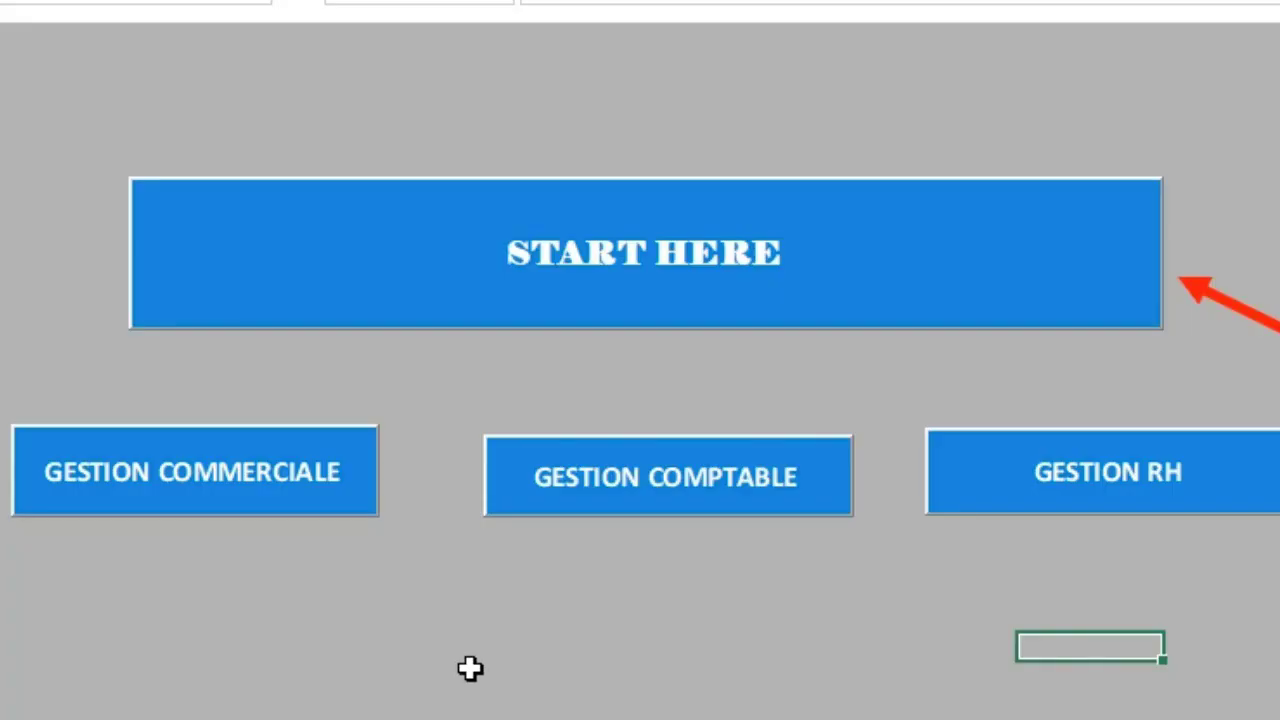
click(470, 672)
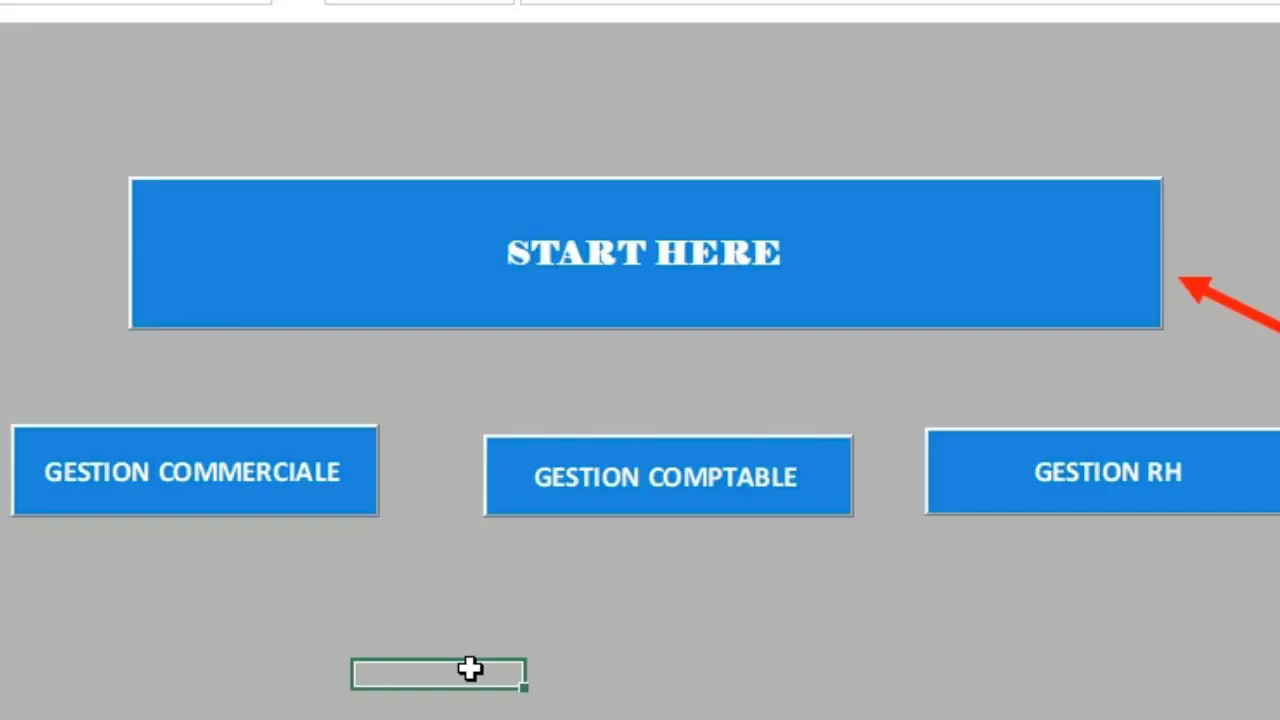
click(206, 664)
click(710, 655)
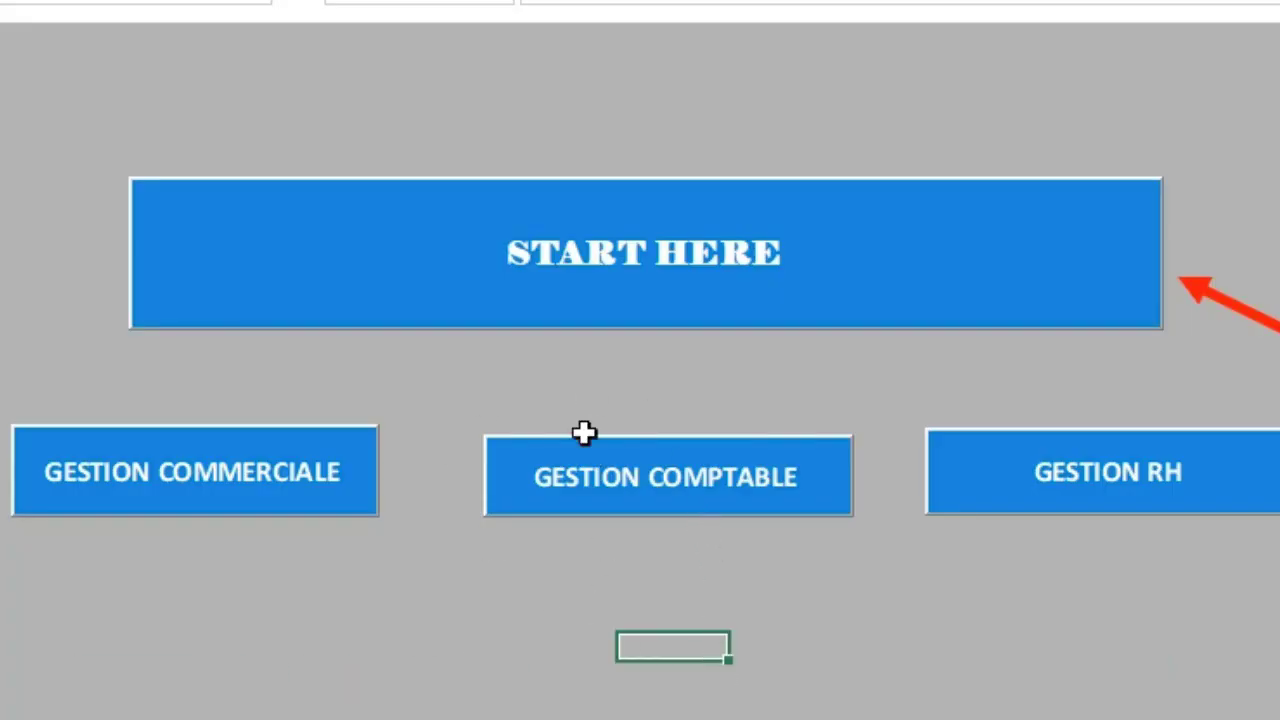
Open the Journal Général from GESTION COMPTABLE, examine the recorded sale entries and return to the home page.
click(671, 494)
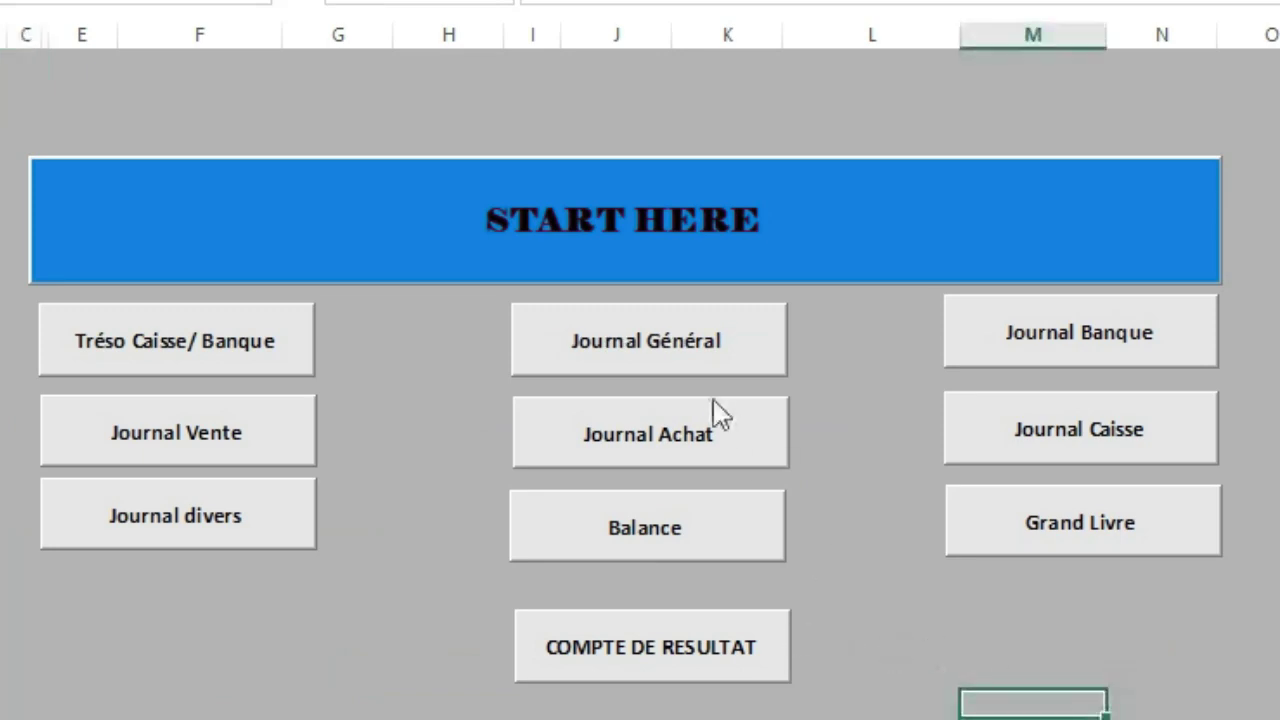
click(703, 358)
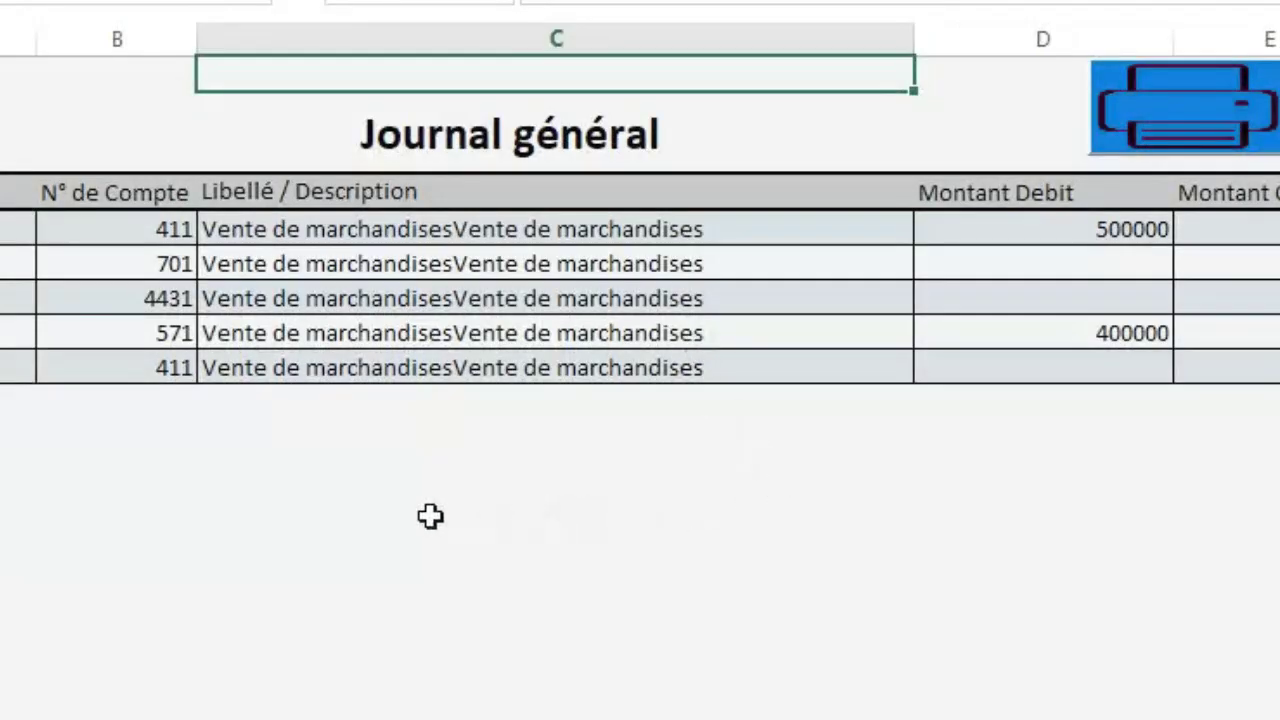
click(170, 506)
click(400, 539)
click(290, 336)
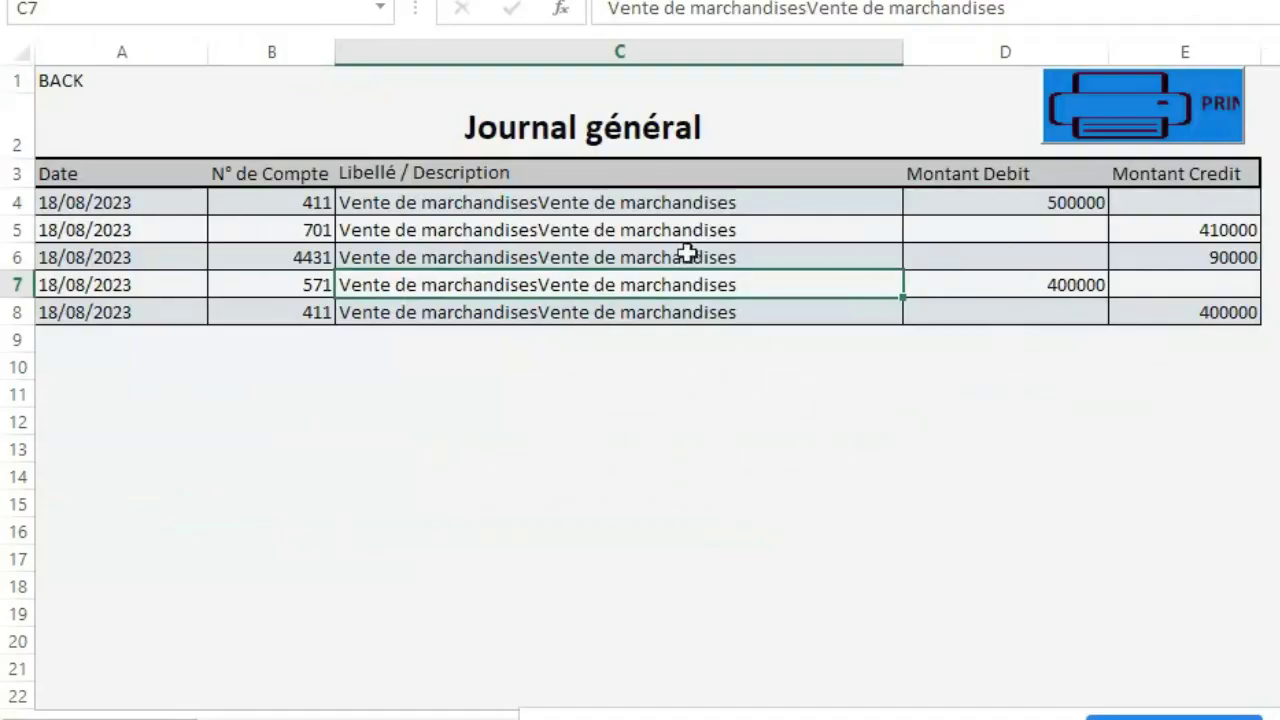
click(73, 92)
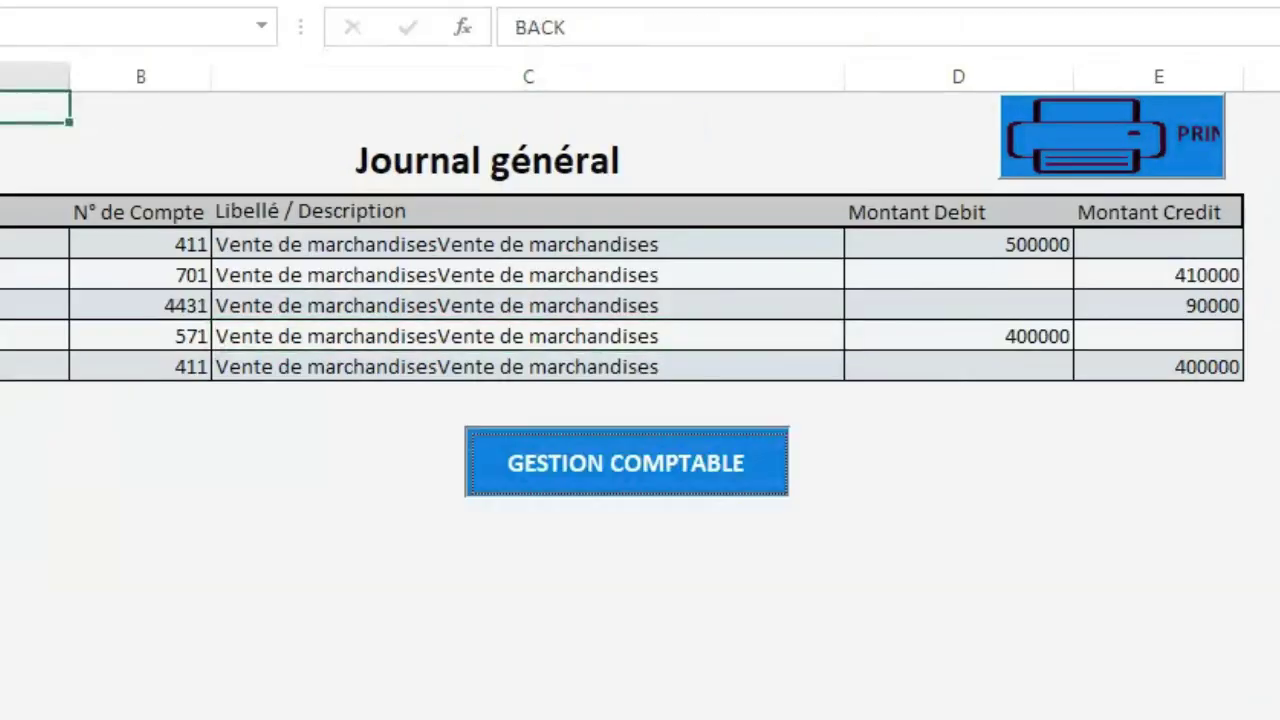
click(471, 574)
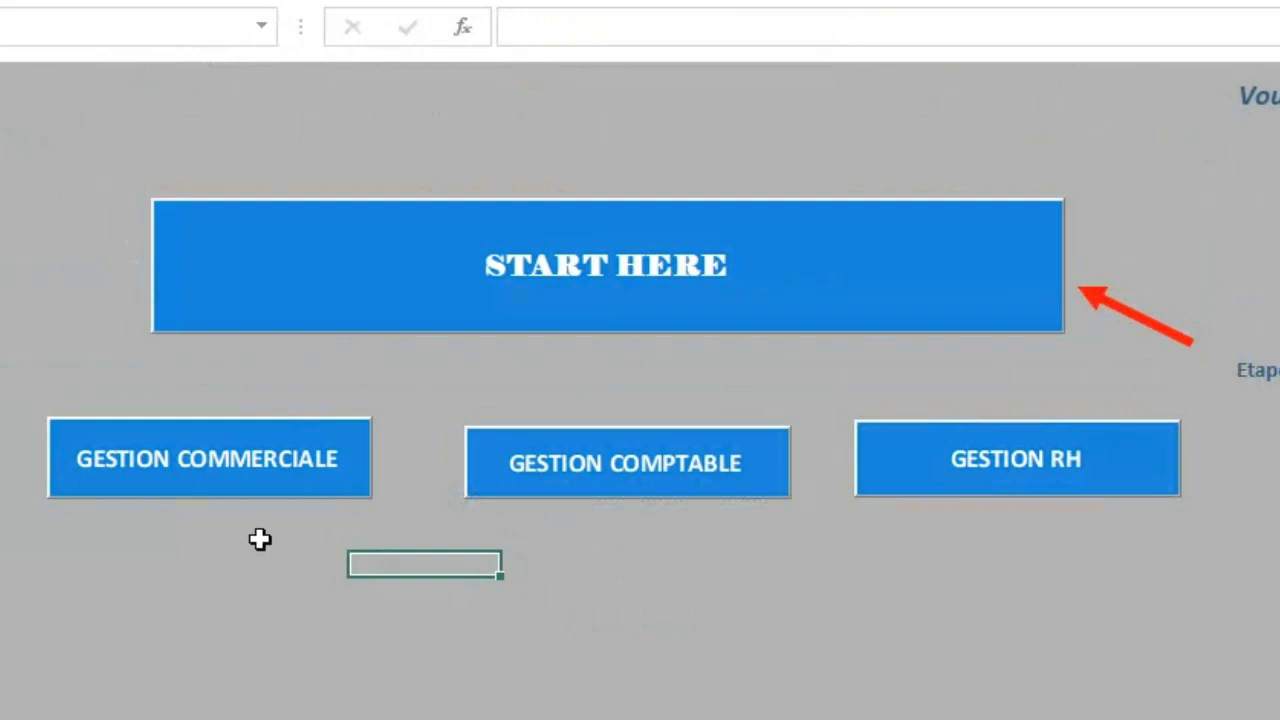
Open the Journal Vente and the Journal Caisse from GESTION COMPTABLE, examine the recorded sale entries and return to the home page.
click(629, 464)
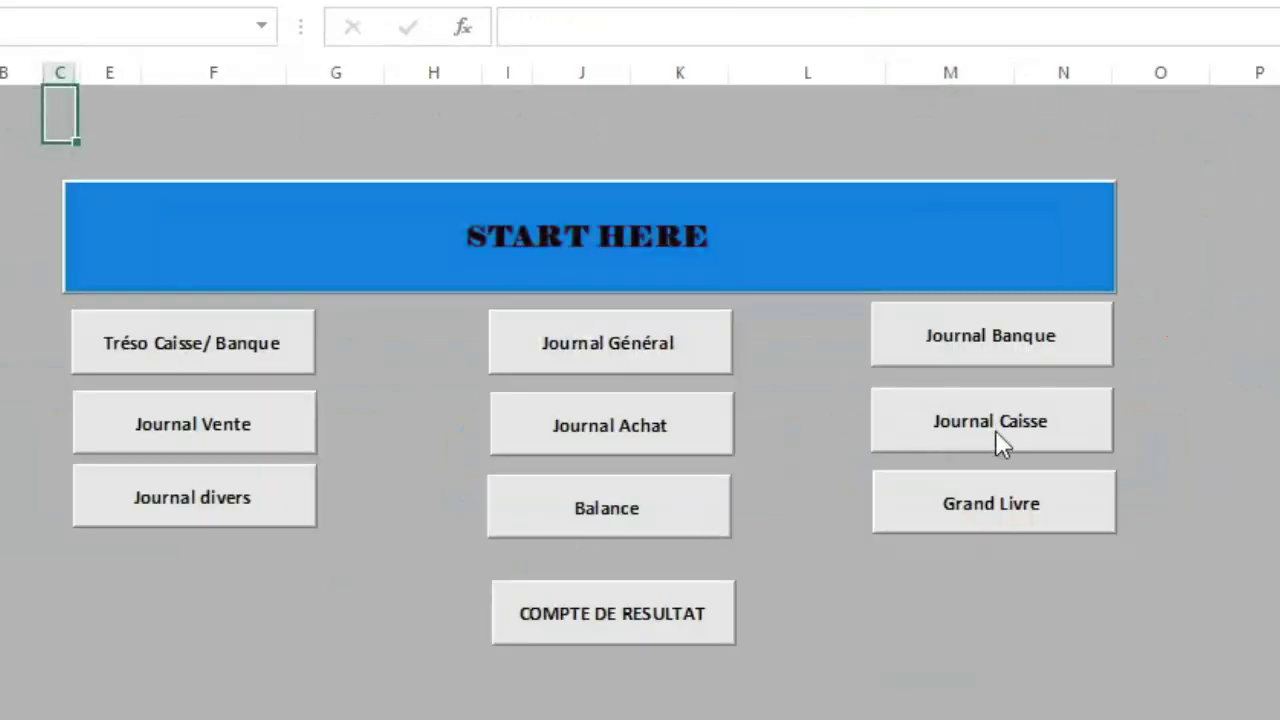
click(214, 431)
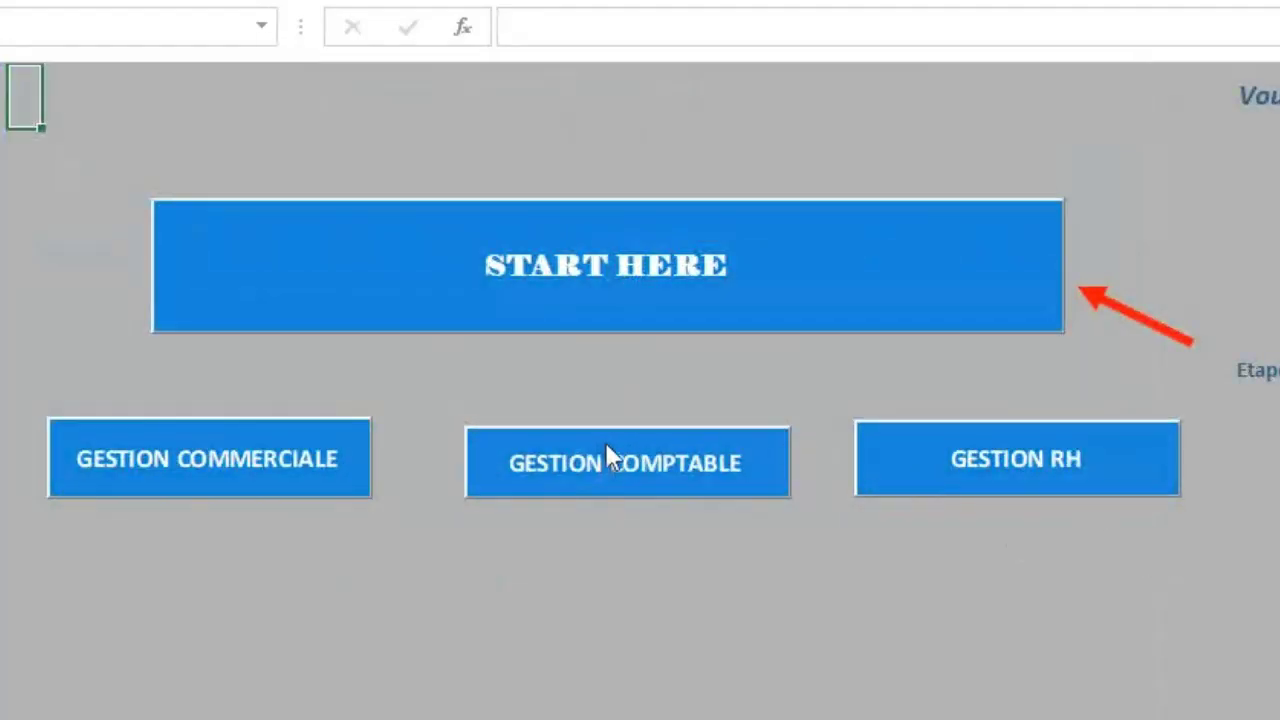
click(605, 445)
click(1016, 424)
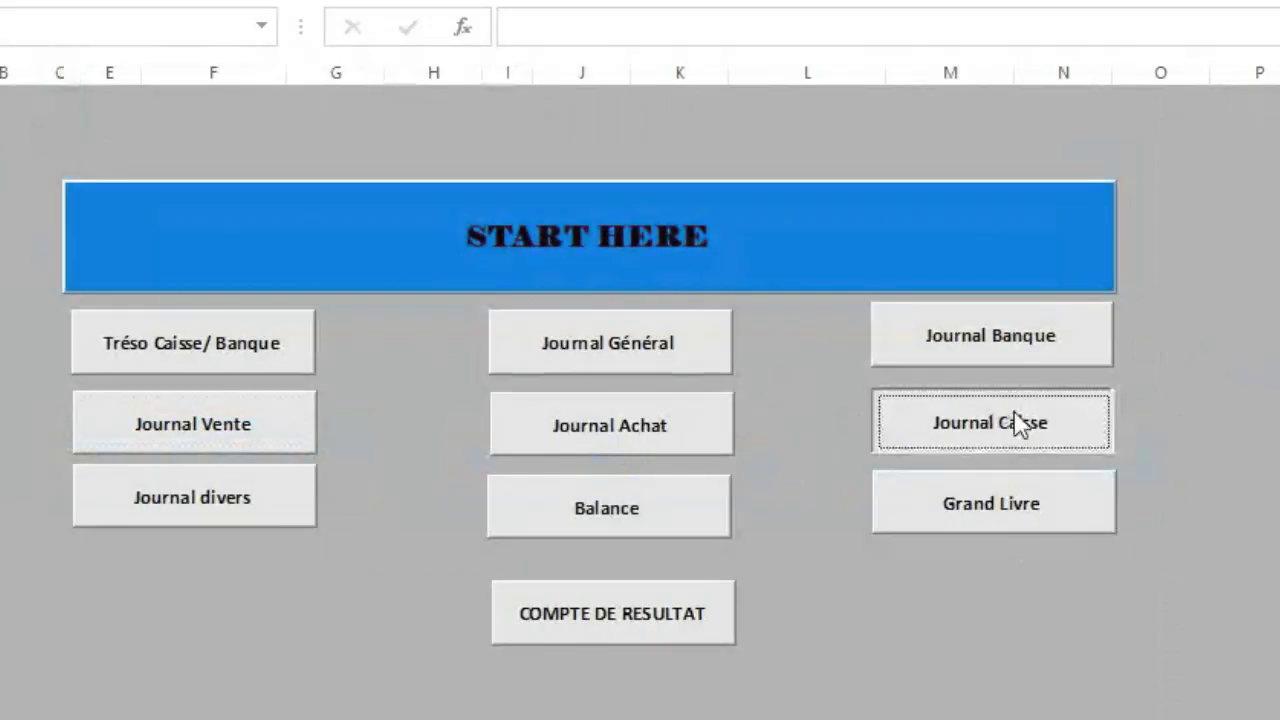
click(1018, 424)
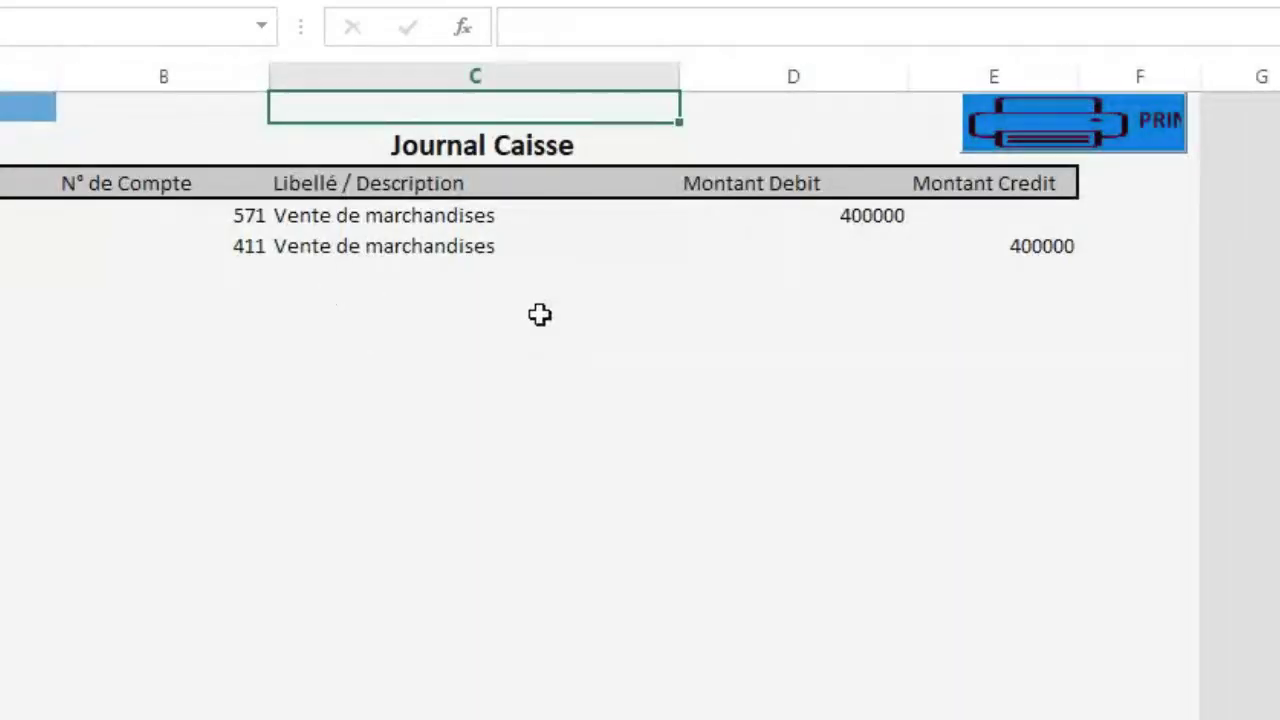
click(20, 107)
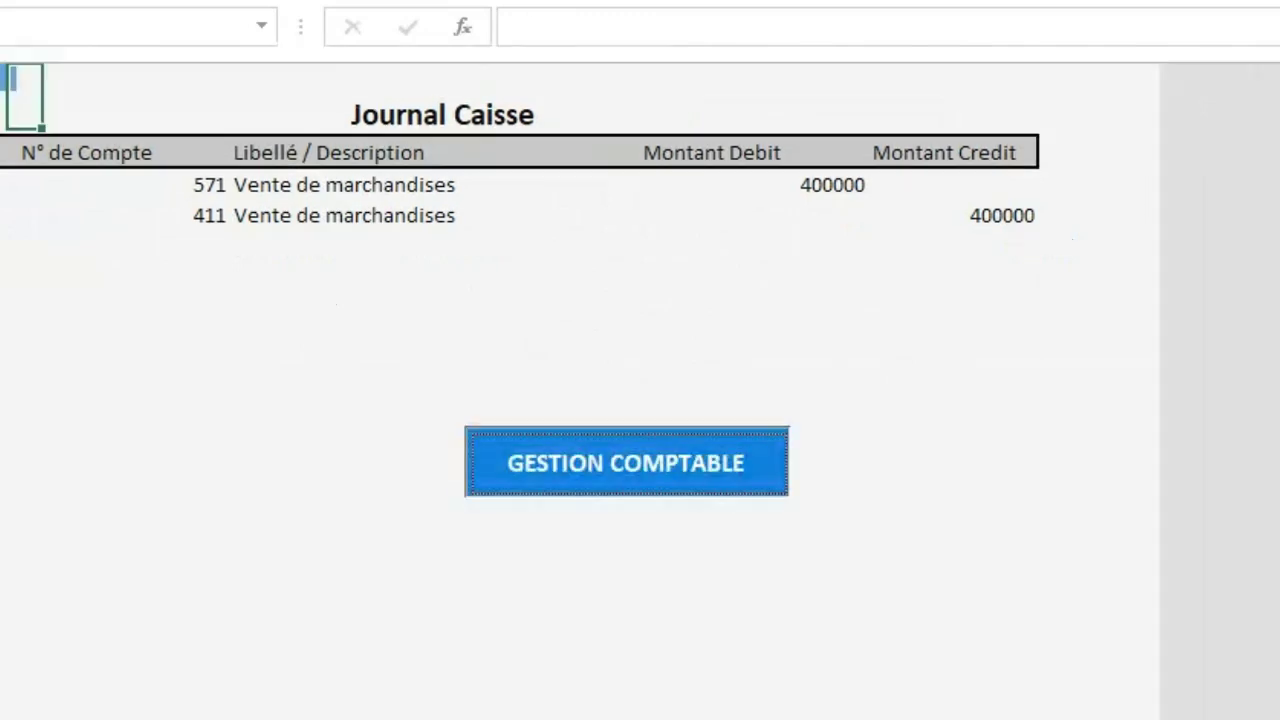
Open the Journal Banque from GESTION COMPTABLE, check it for entries and return to the home page.
click(616, 467)
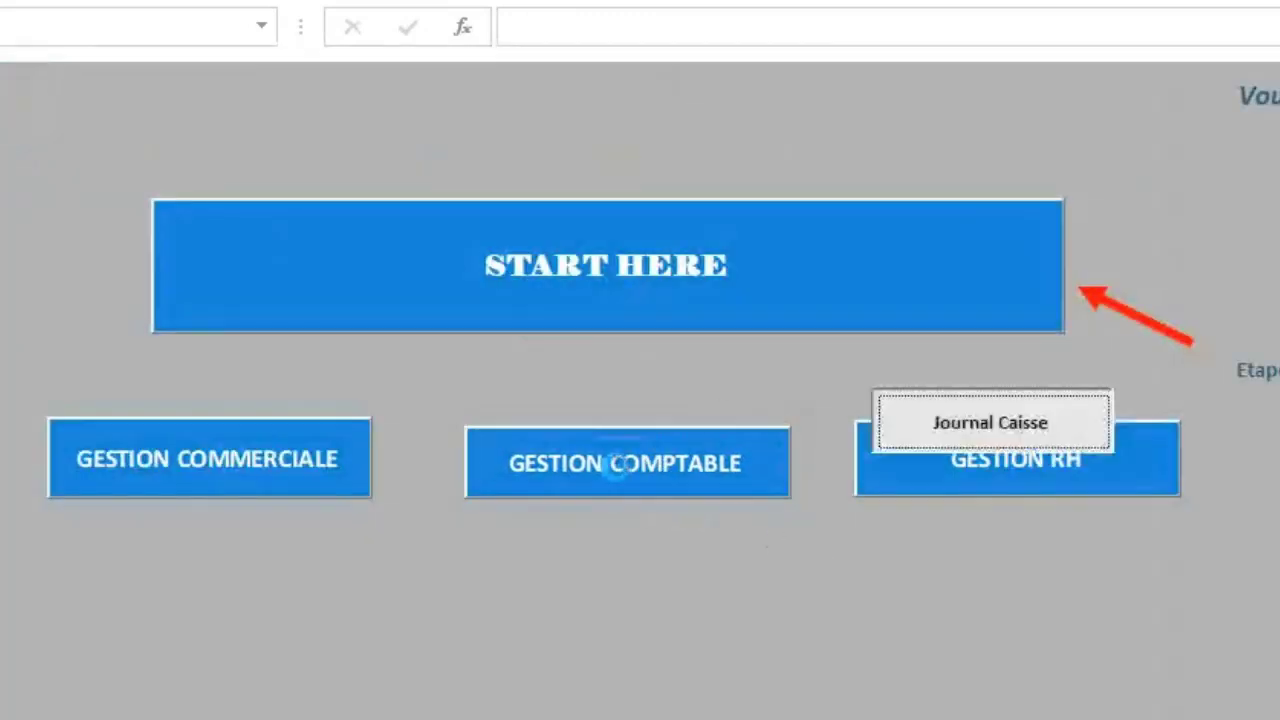
click(934, 349)
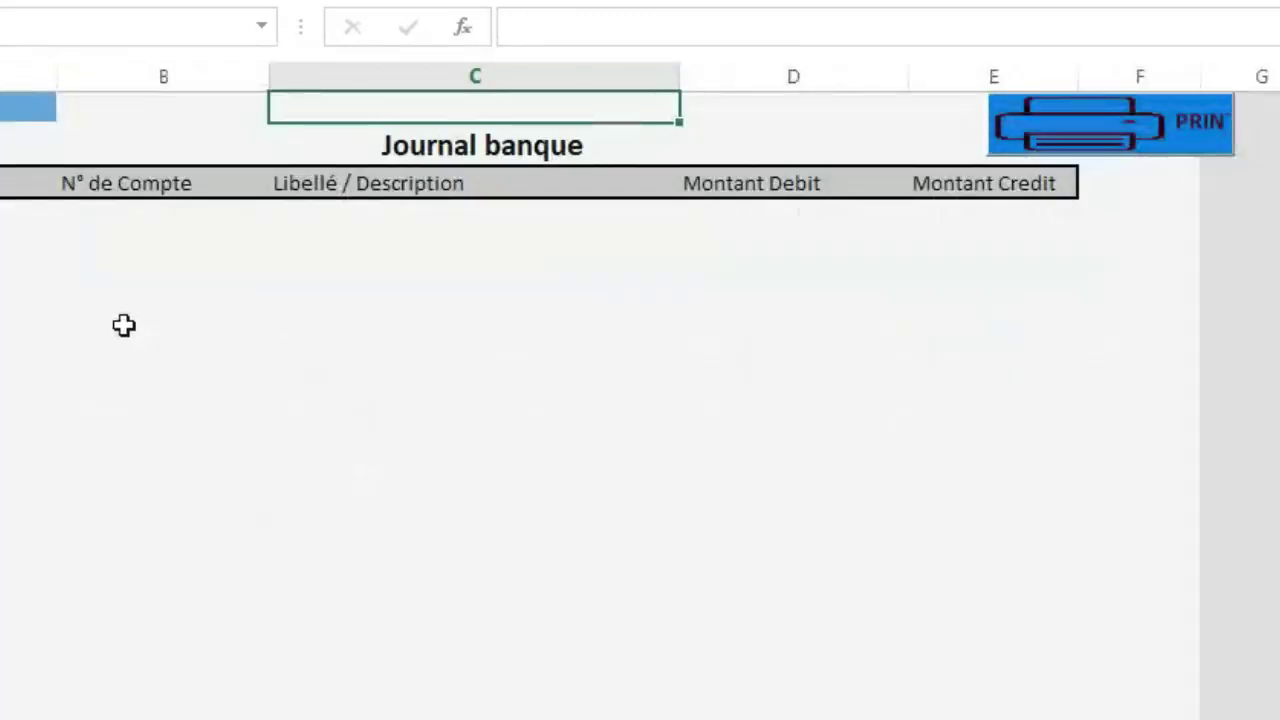
click(20, 107)
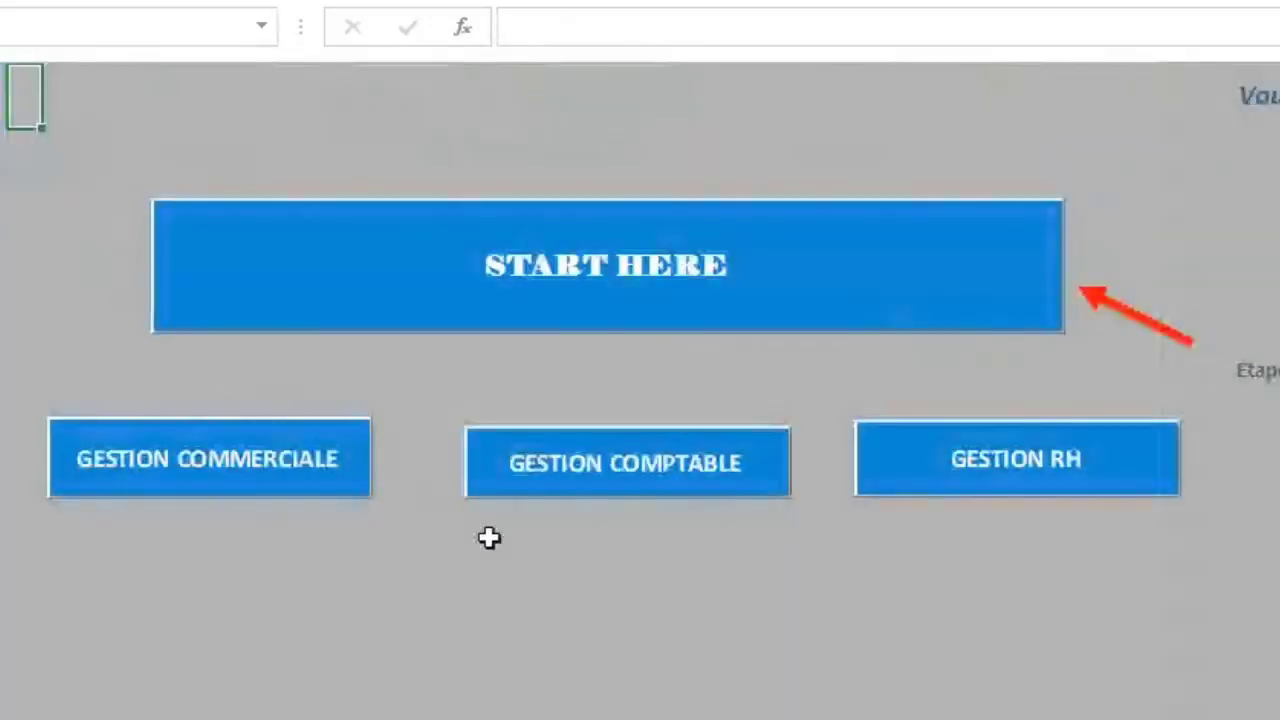
From GESTION COMPTABLE, start a COMPTABILITÉ entry in Débutant mode for Sortie d'argent as un achat/depense.
click(534, 622)
click(619, 474)
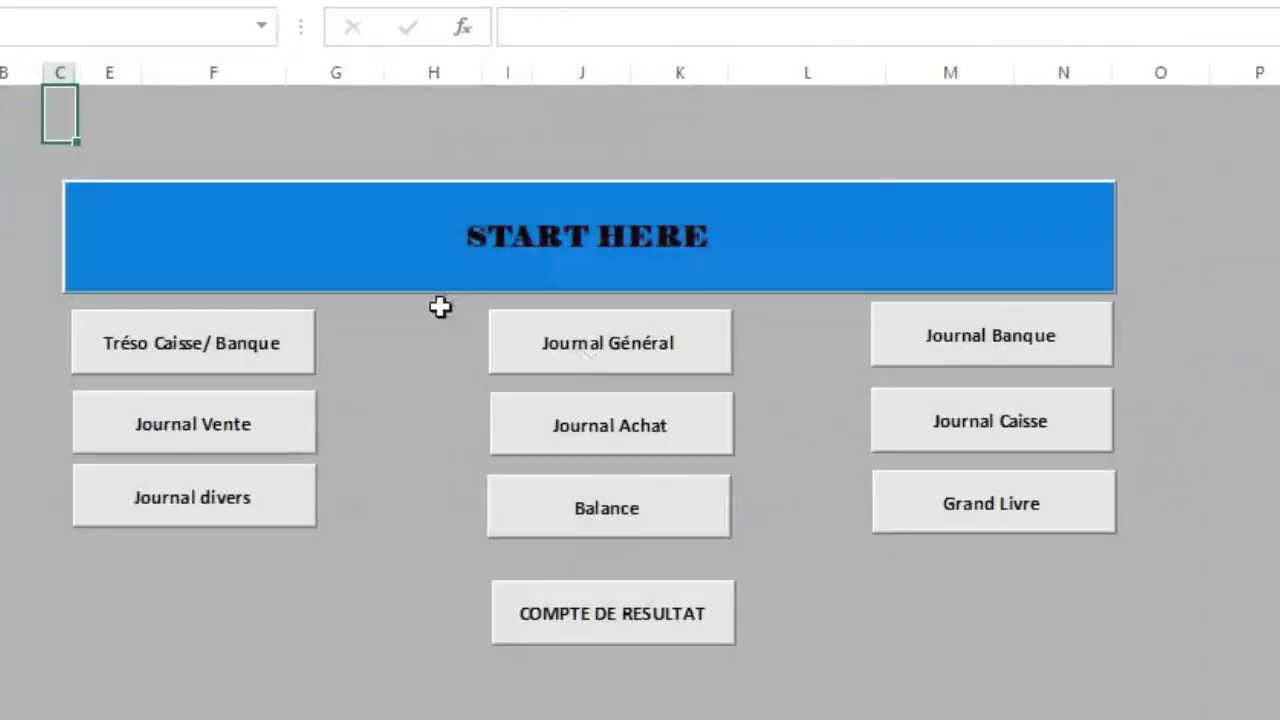
click(588, 284)
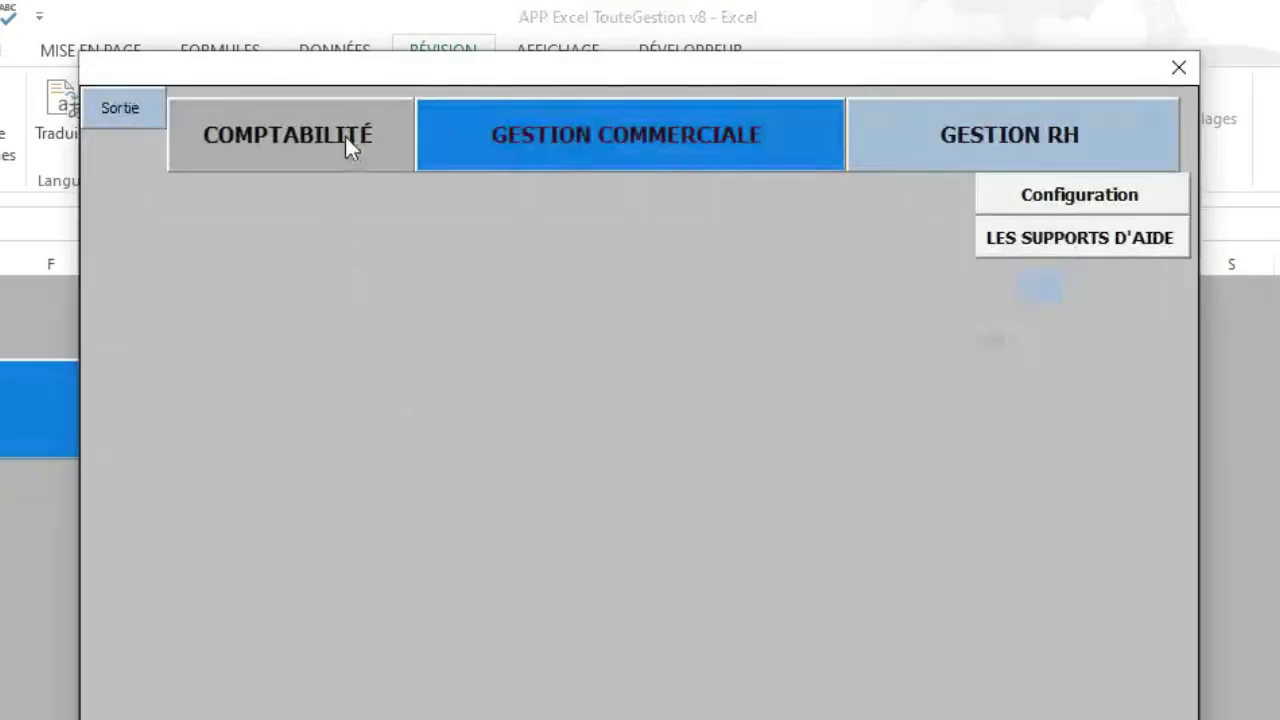
click(345, 136)
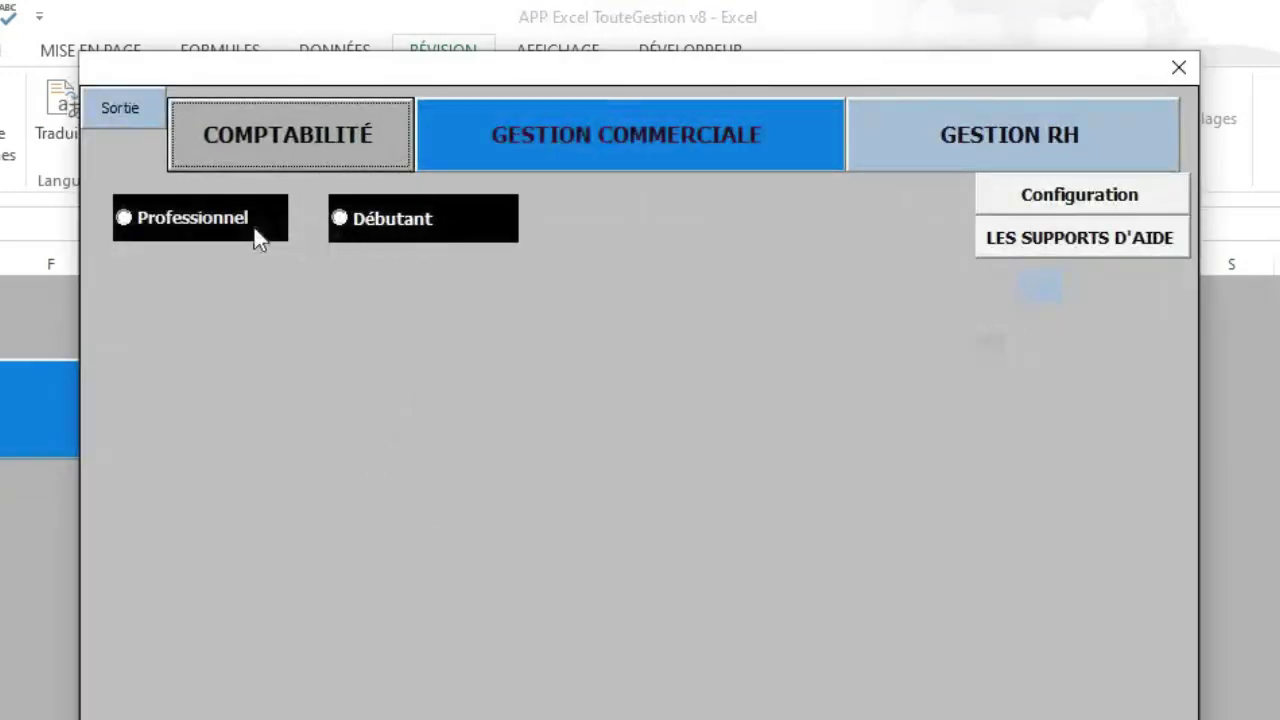
click(409, 217)
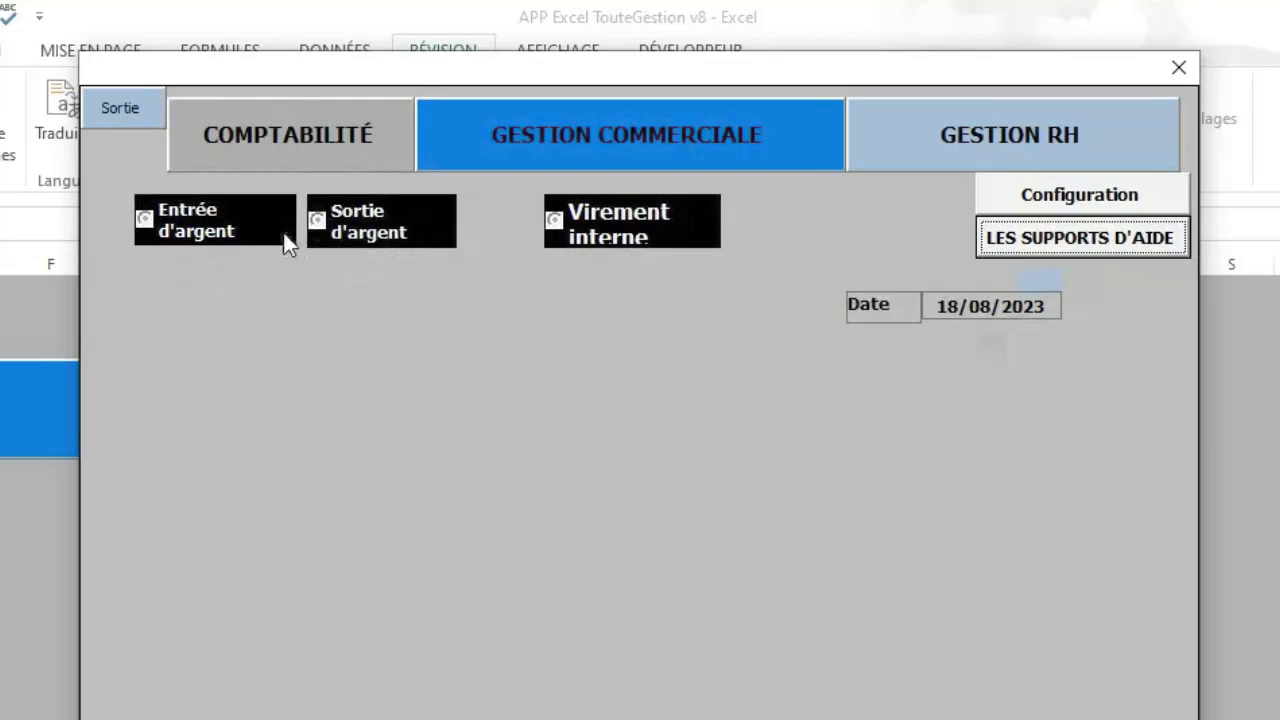
click(357, 246)
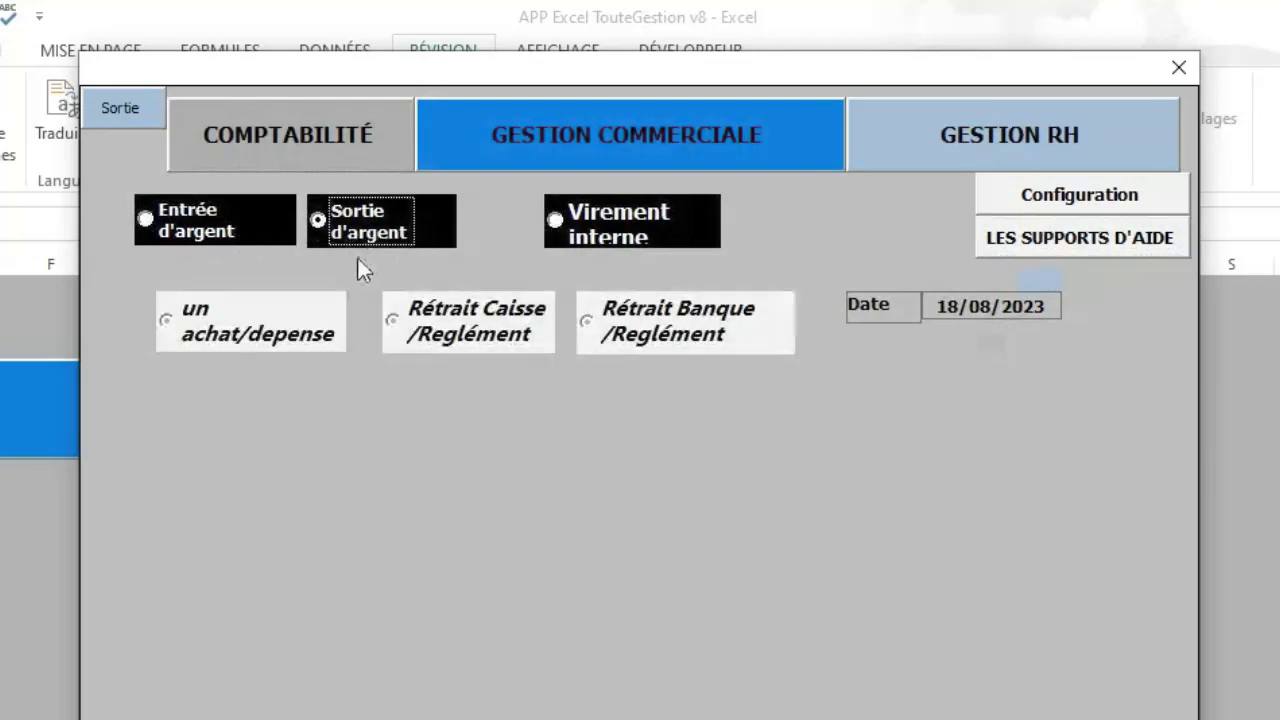
click(267, 331)
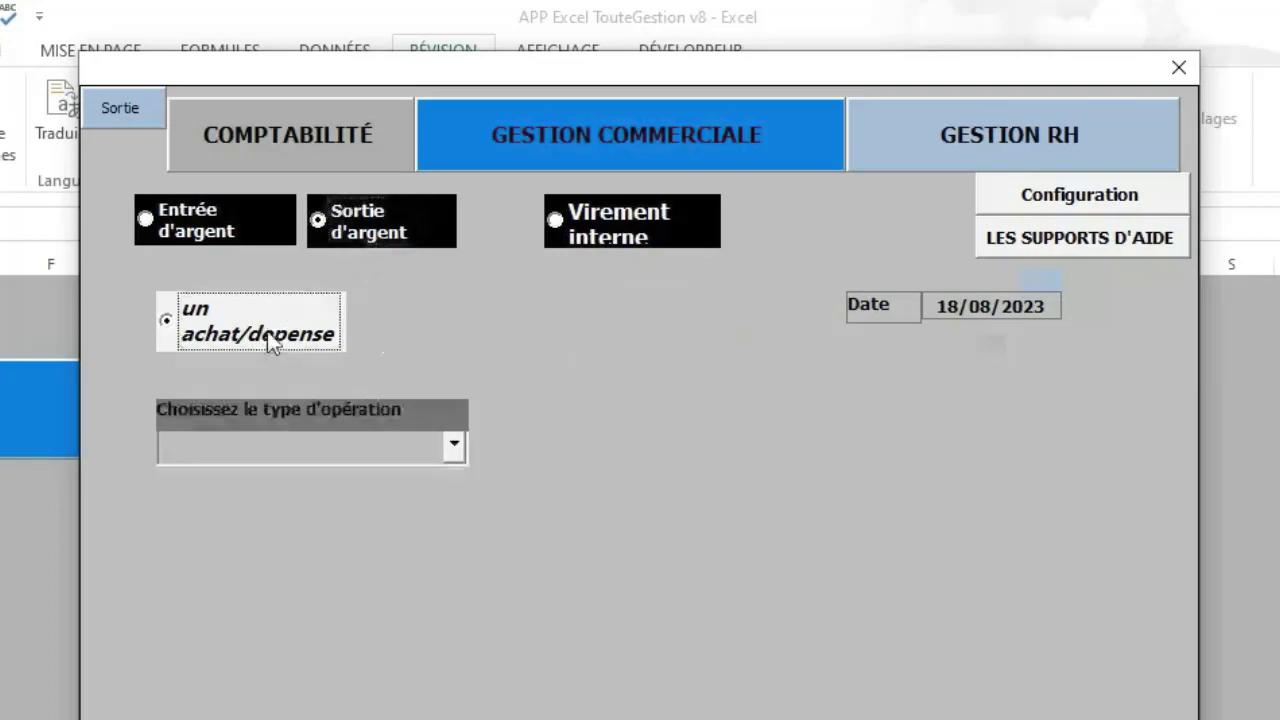
Set the operation type to Achat de marchandises, with RT as Tiers and 12 as N° de la pièce.
click(455, 446)
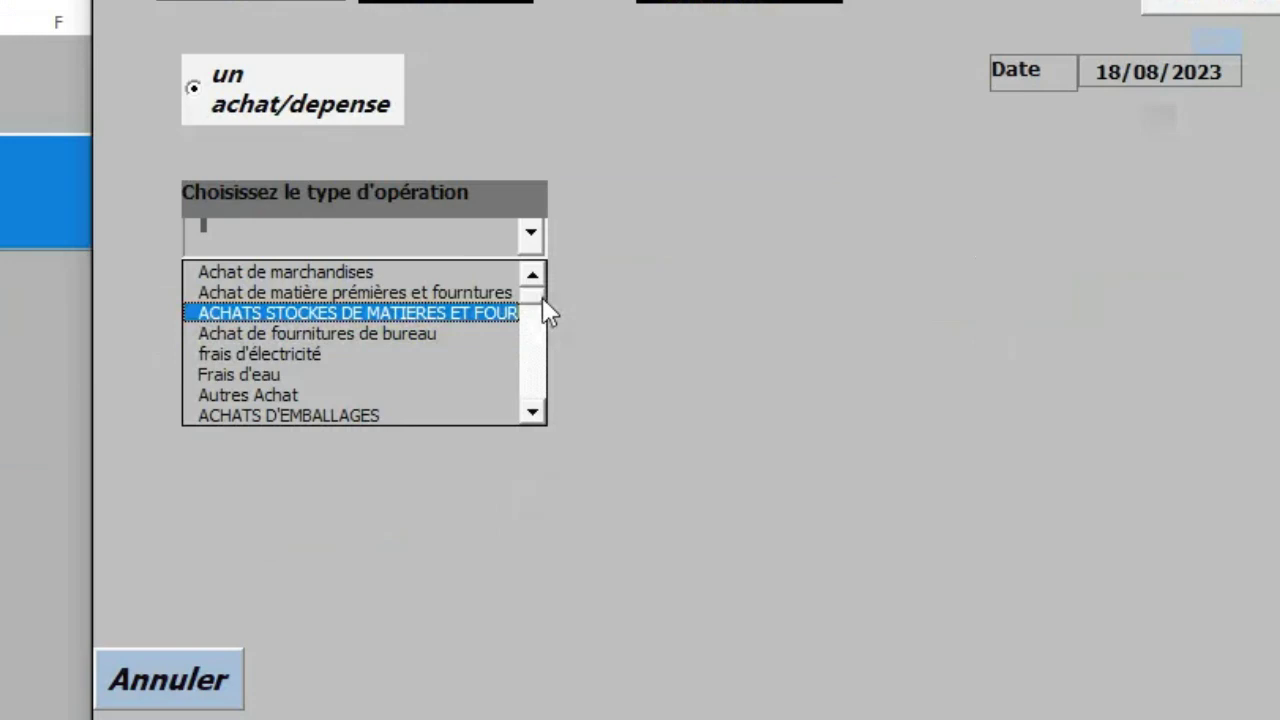
drag(464, 500, 463, 532)
drag(541, 337, 536, 283)
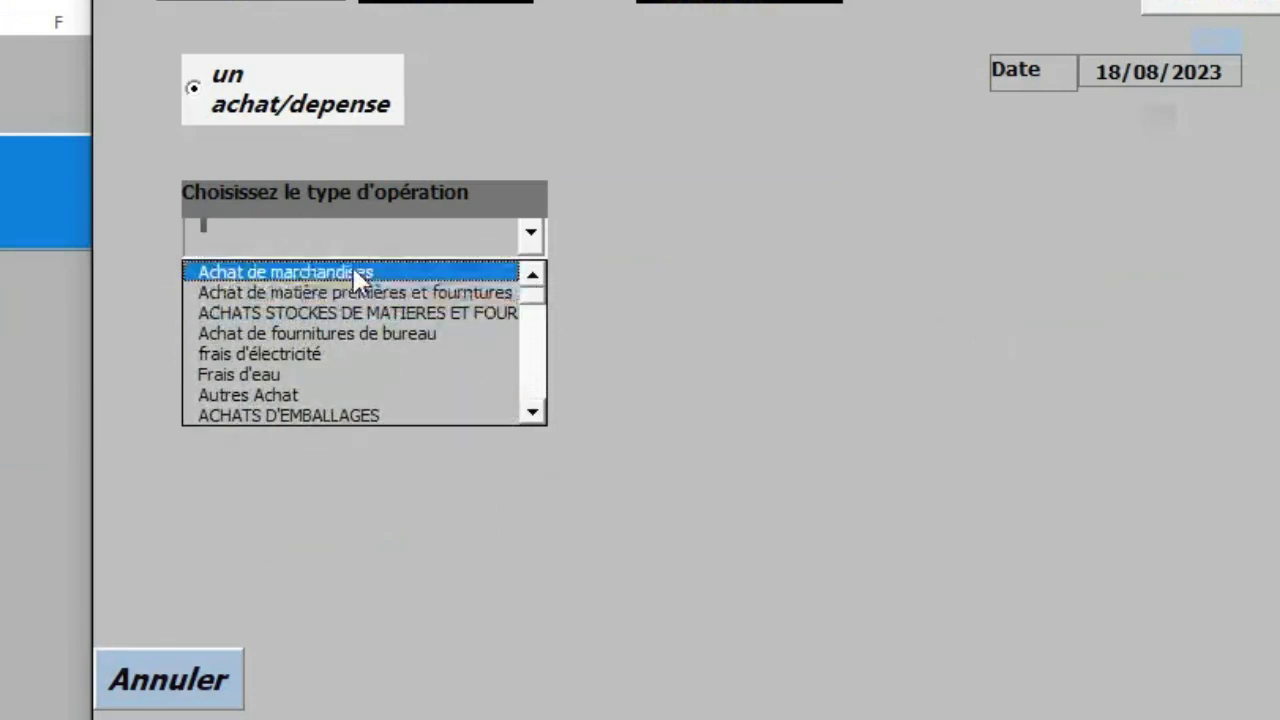
click(320, 277)
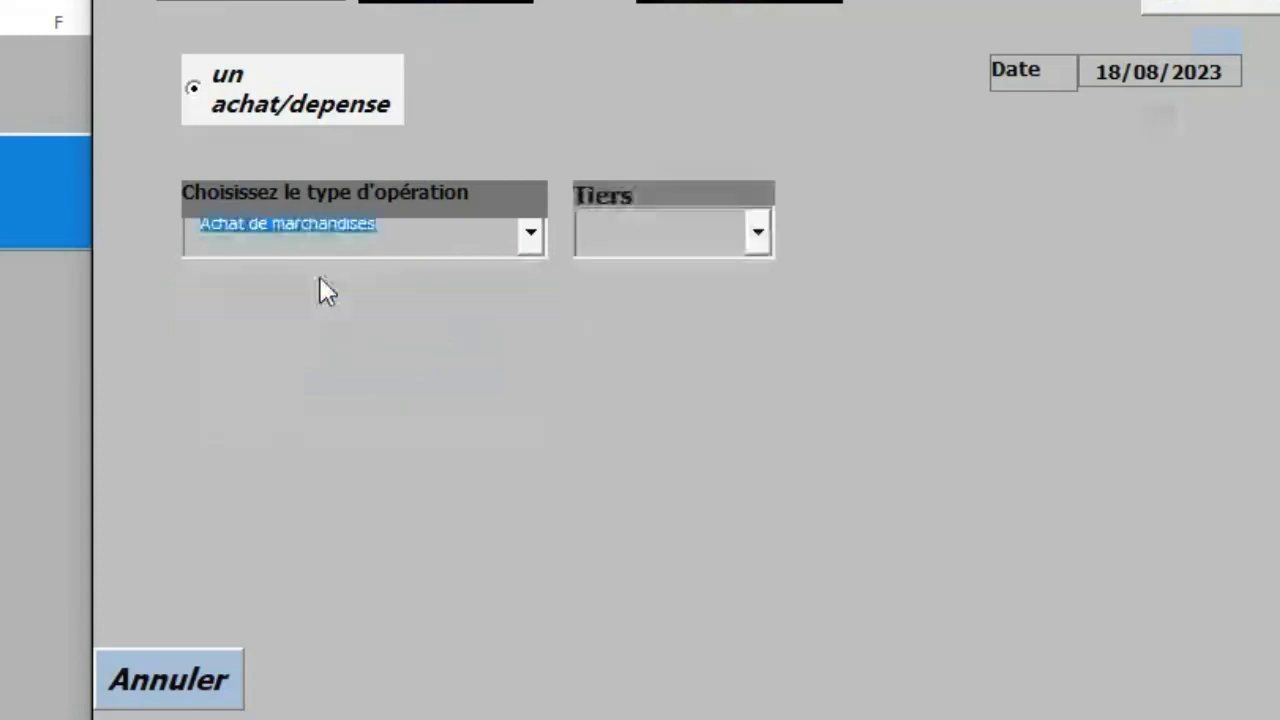
click(736, 240)
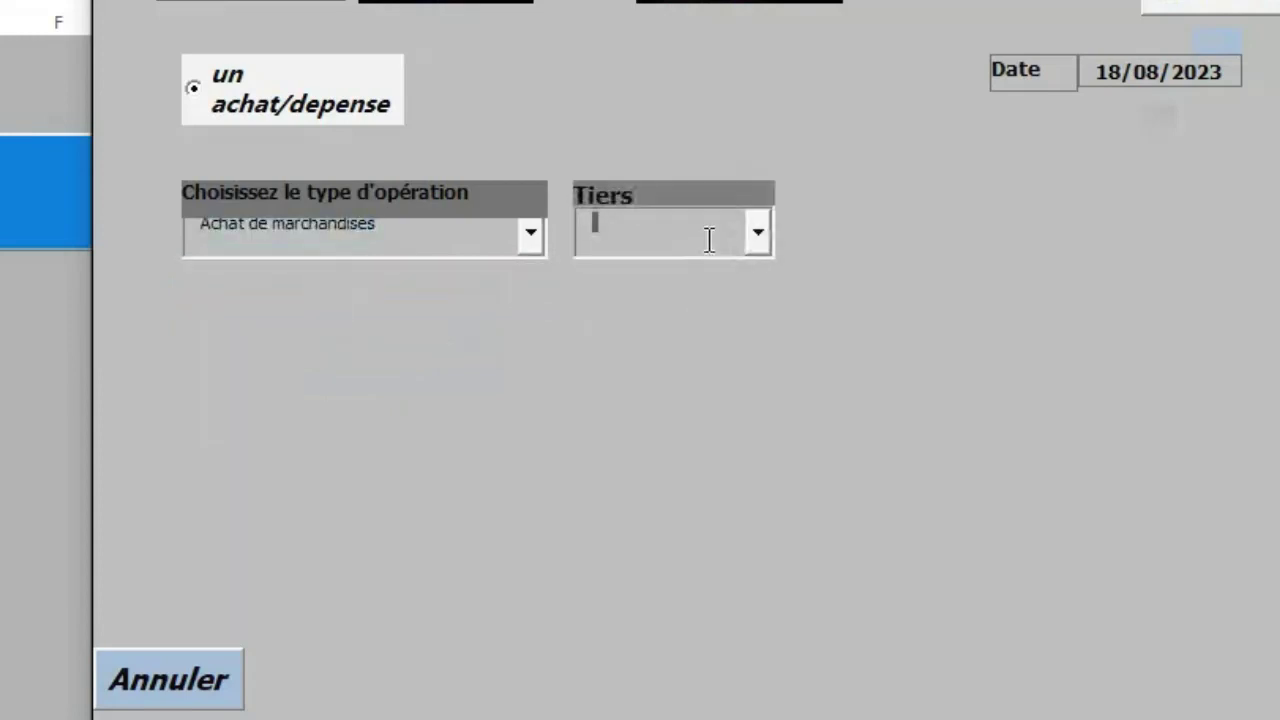
text(RT)
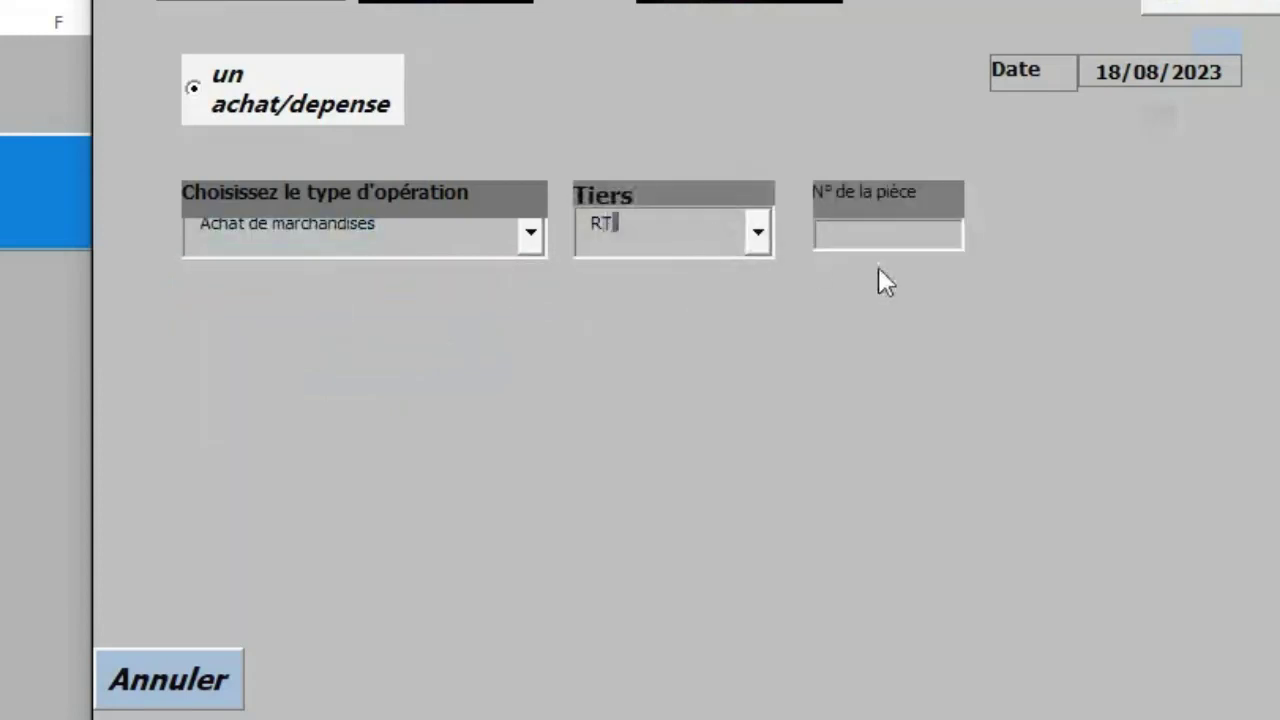
click(890, 237)
text(12)
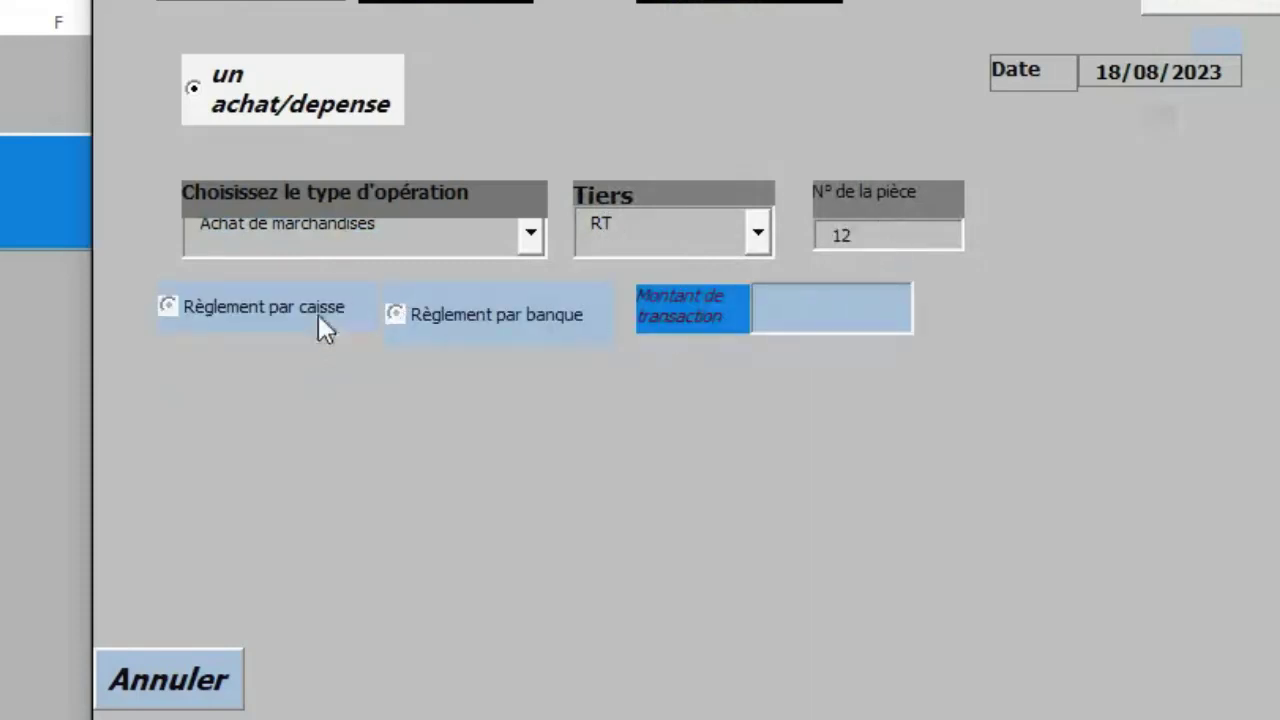
Choose Règlement par caisse with a transaction amount of 200000 and 200000 paid, answering Non to the invoice being in the database.
click(234, 305)
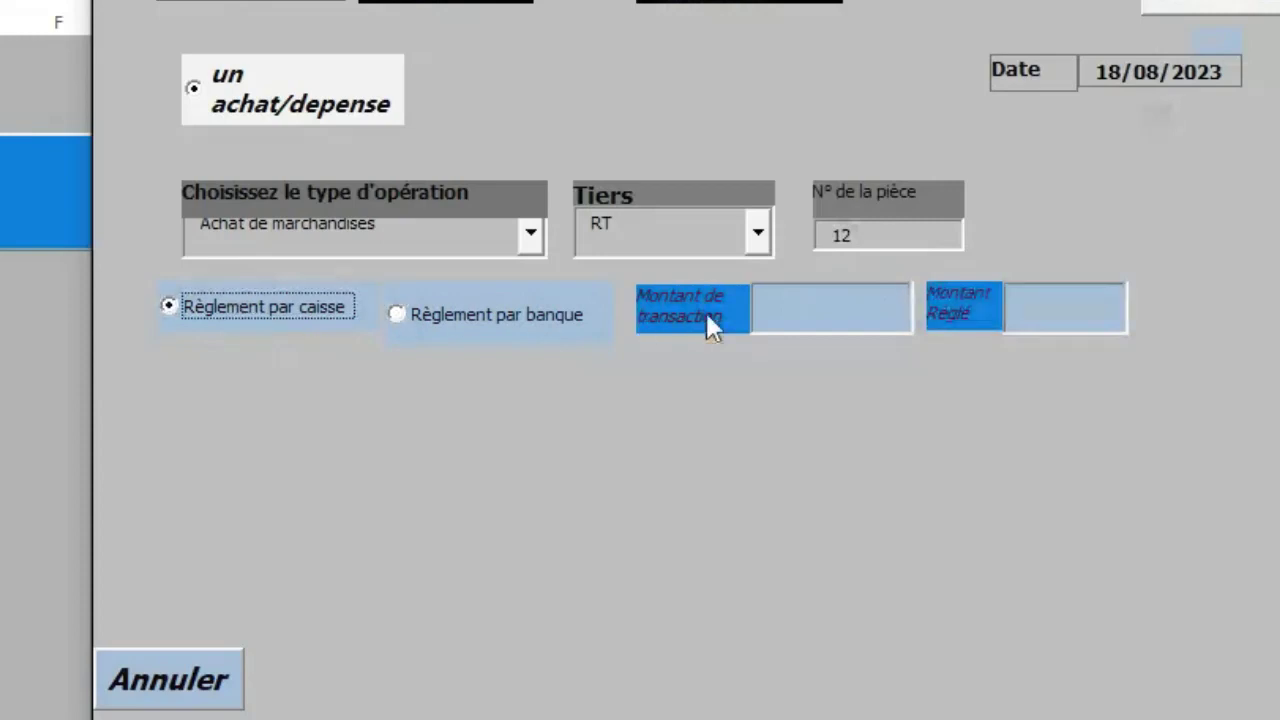
click(790, 318)
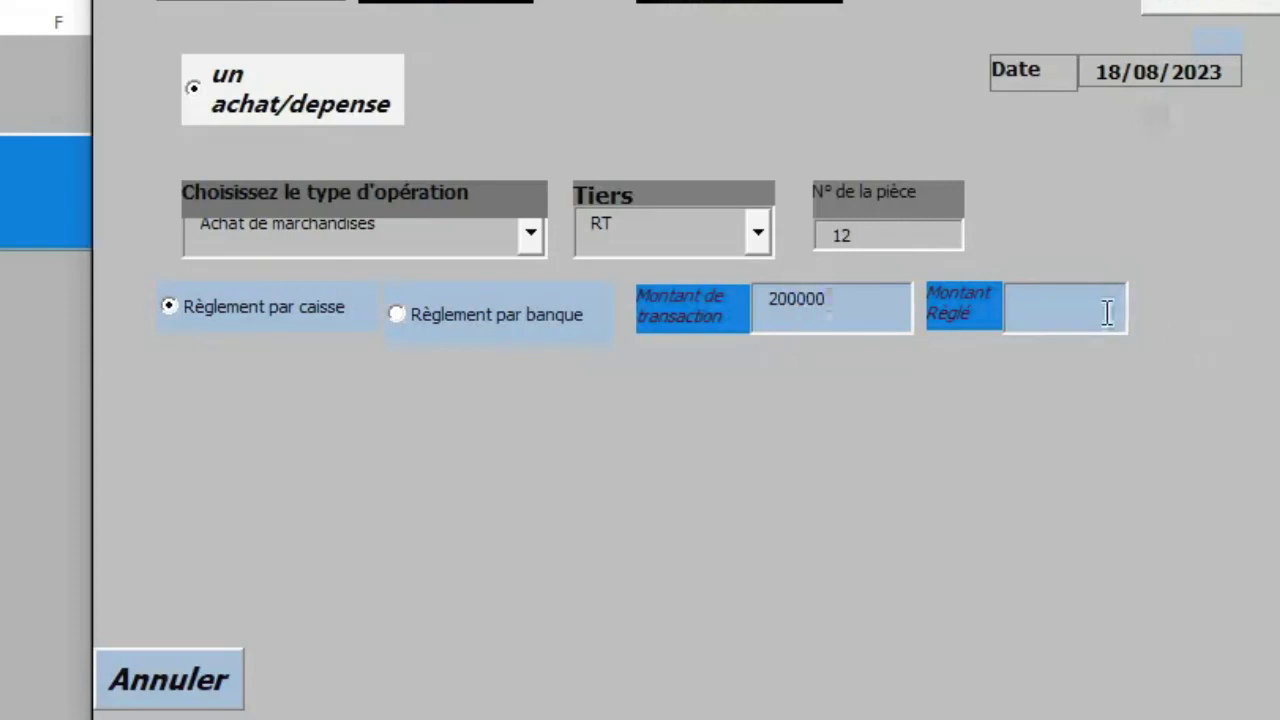
click(1068, 308)
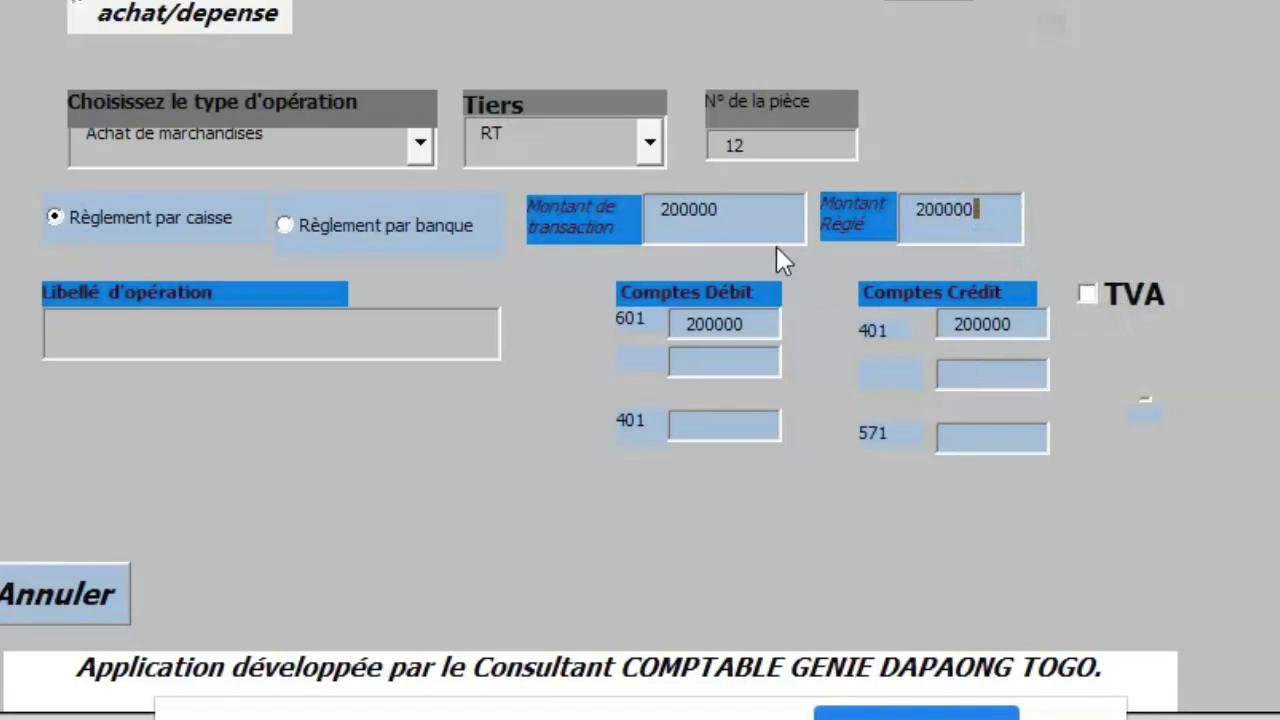
click(715, 208)
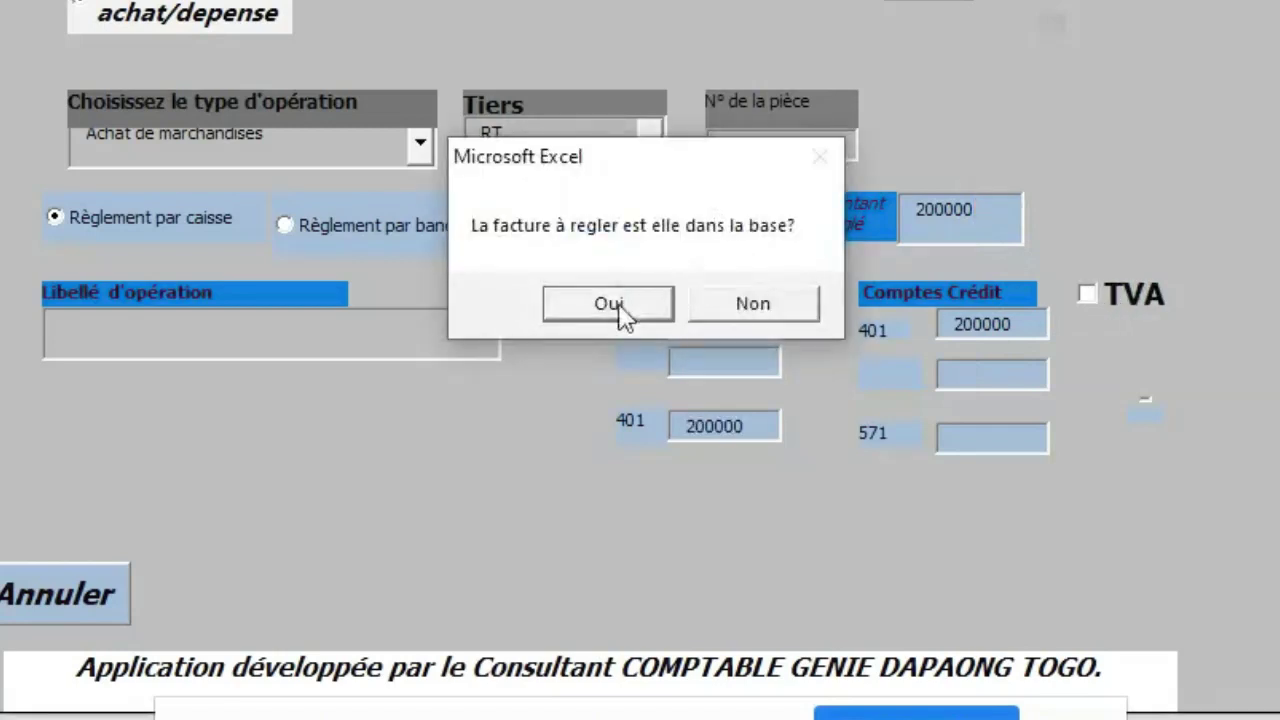
click(741, 301)
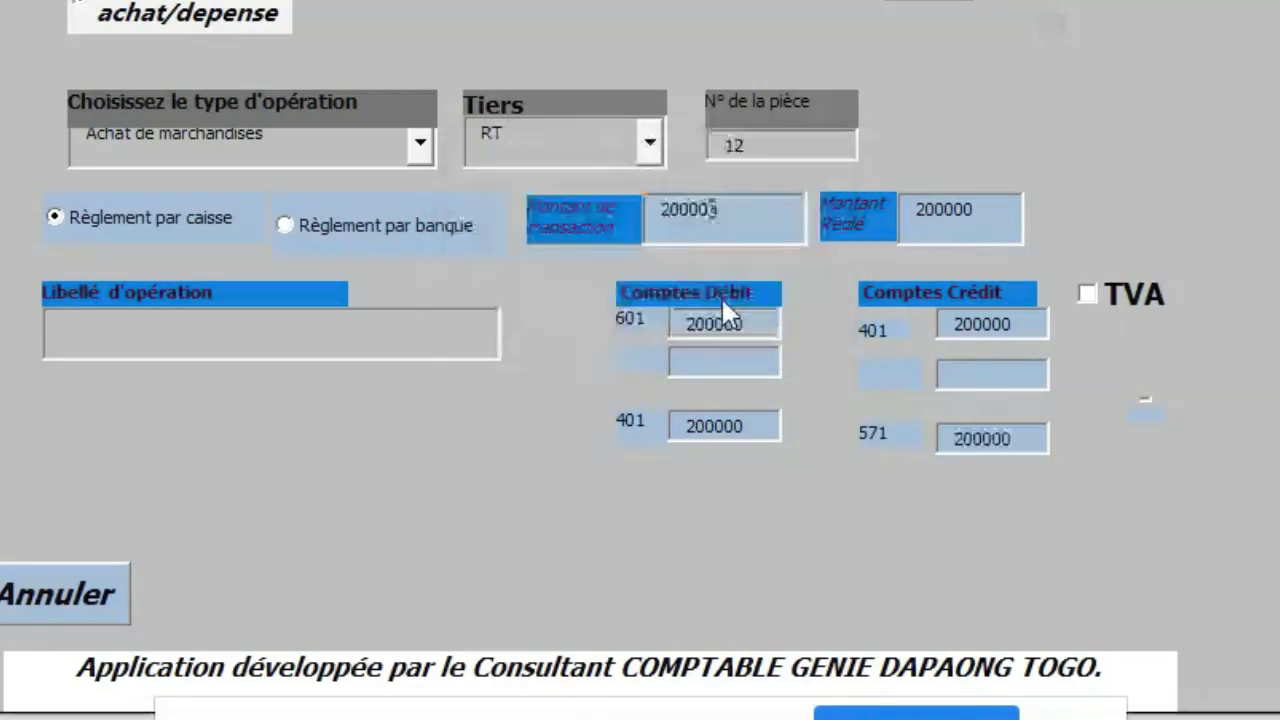
click(722, 359)
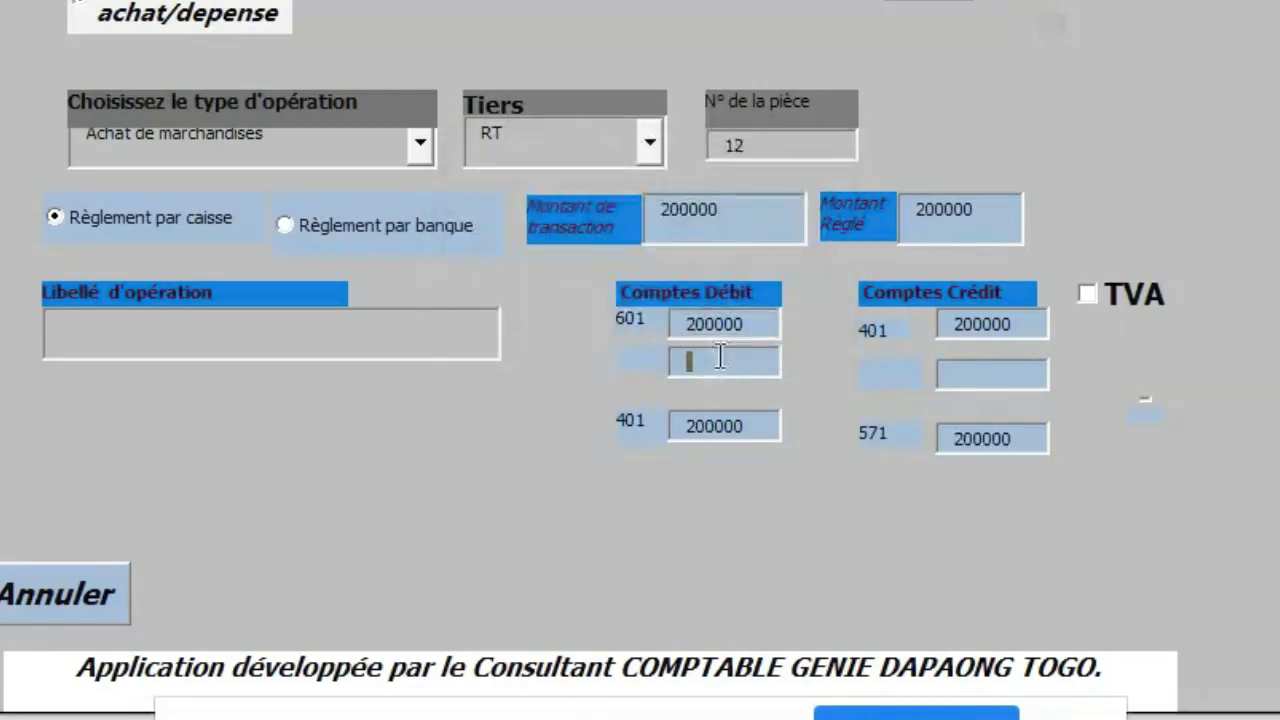
Enter "Achat de marchan" as the Libellé d'opération, validate the purchase entry and close the entry form.
click(226, 340)
text(Ach)
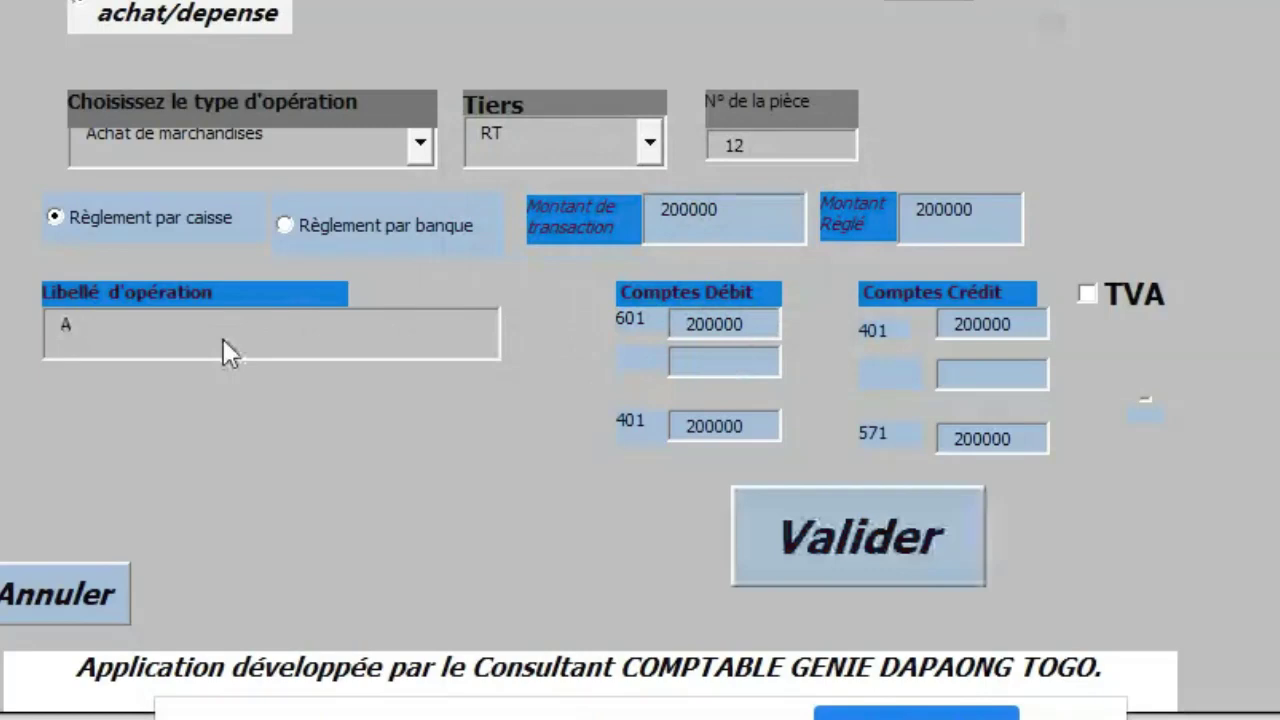
text(at de)
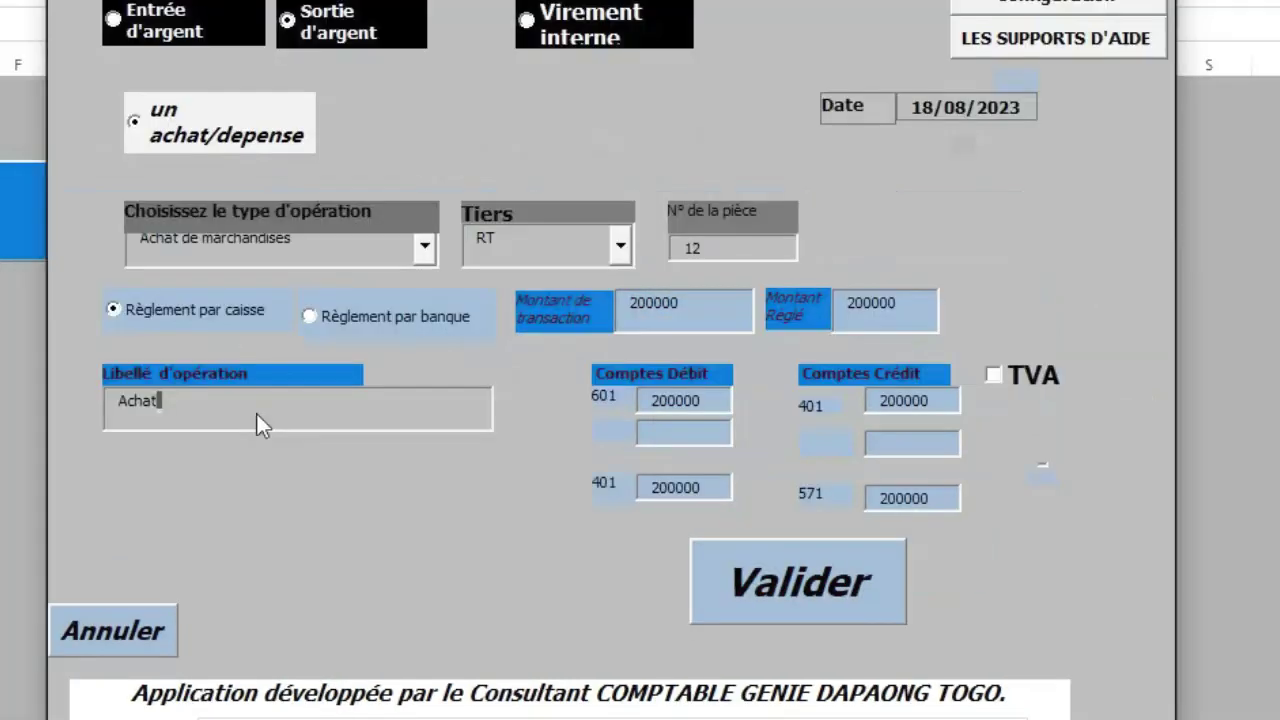
text( marchan)
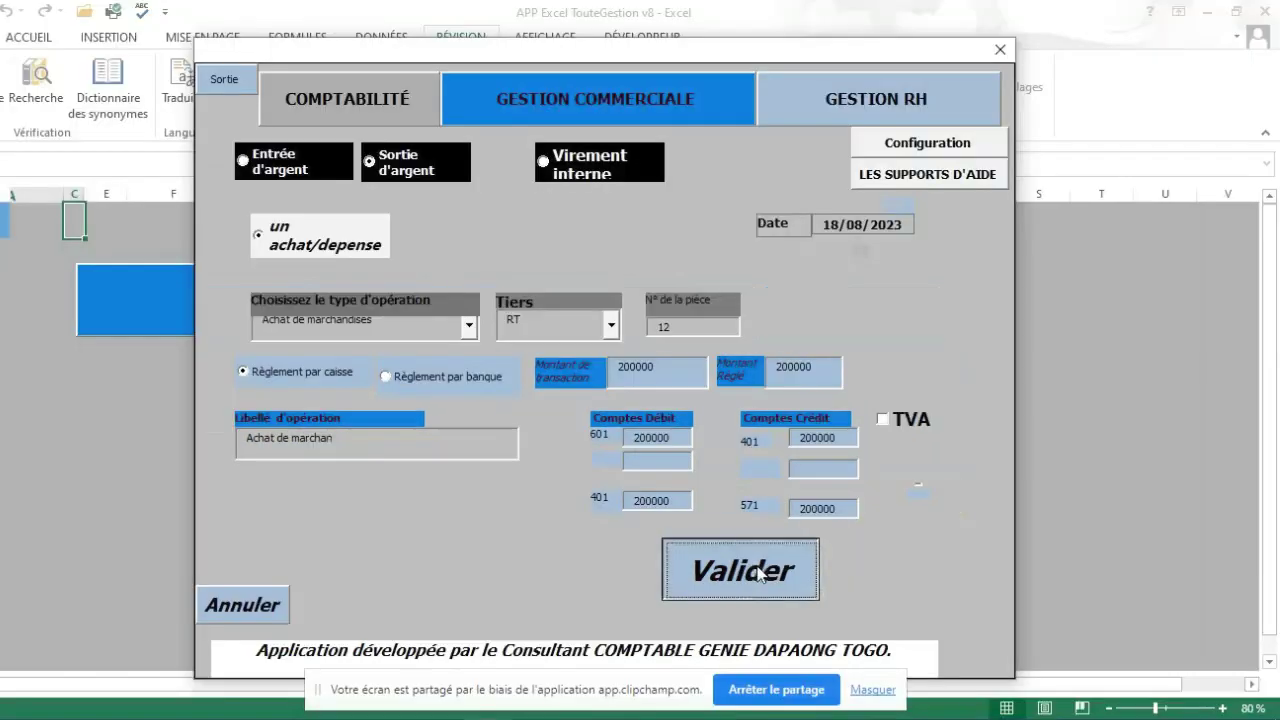
click(822, 587)
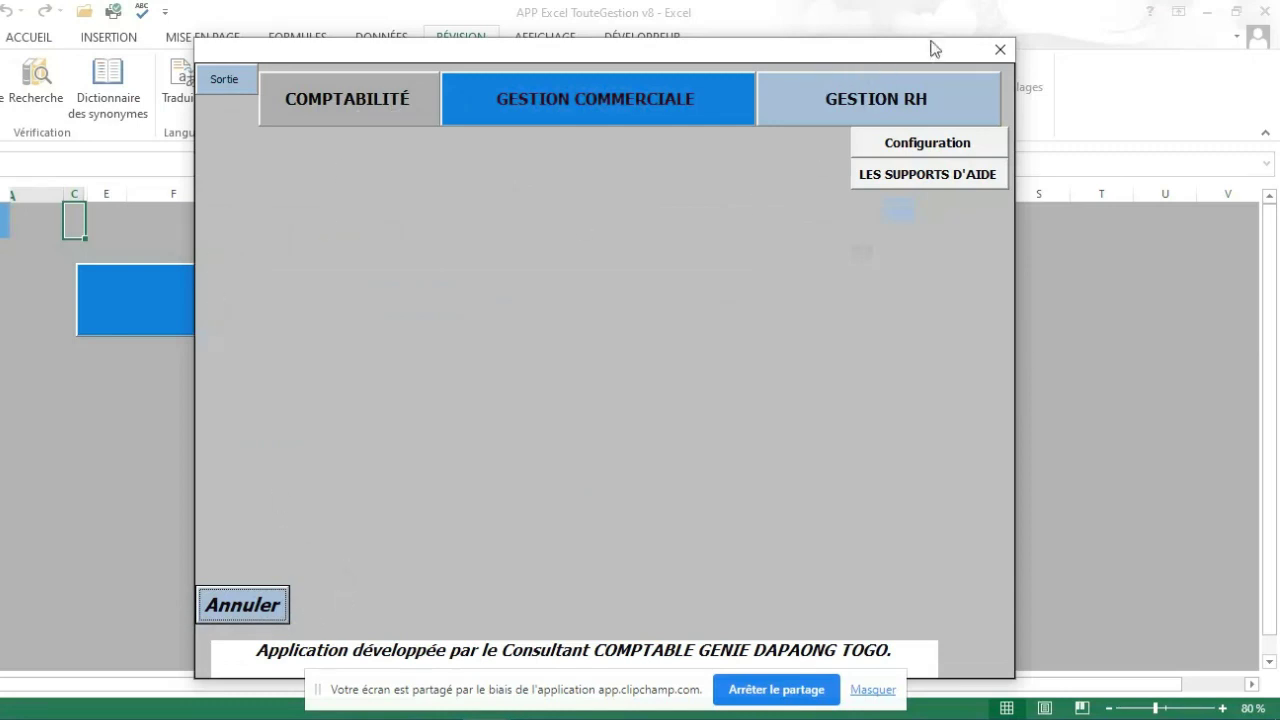
click(1000, 49)
Open the Journal Général, examine the recorded purchase entries and return to GESTION COMPTABLE through the home page.
click(634, 562)
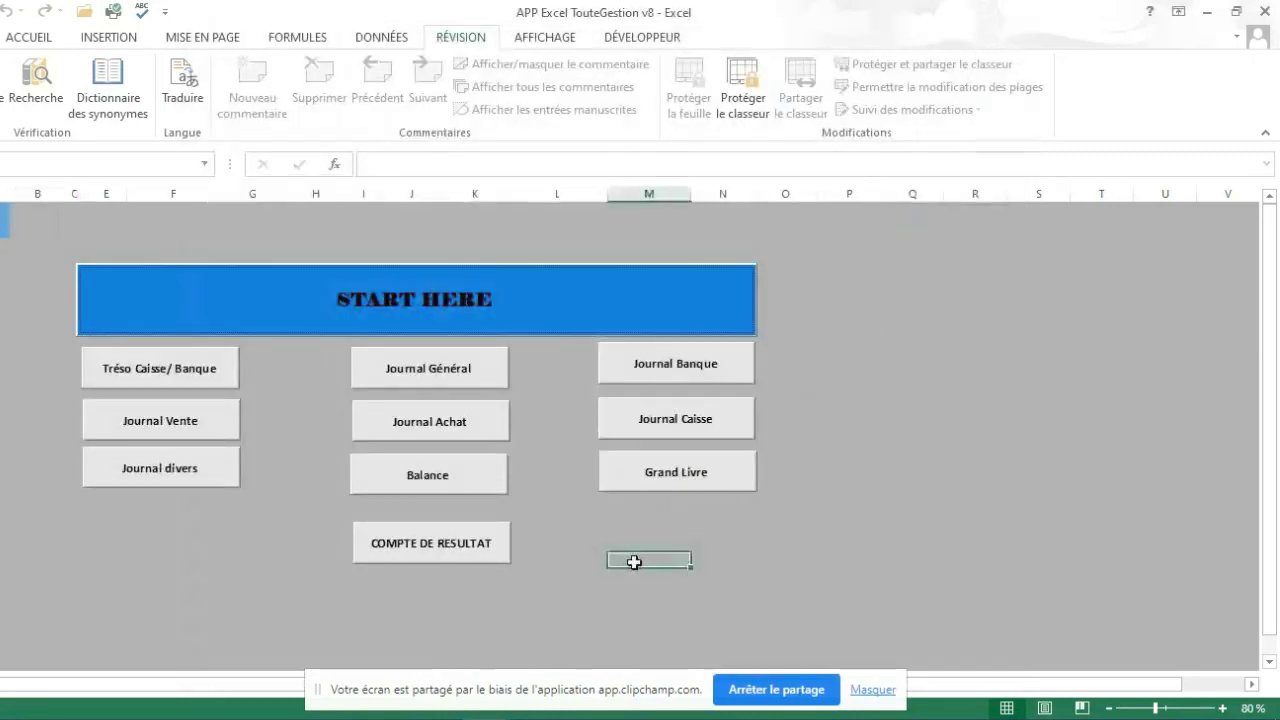
click(912, 528)
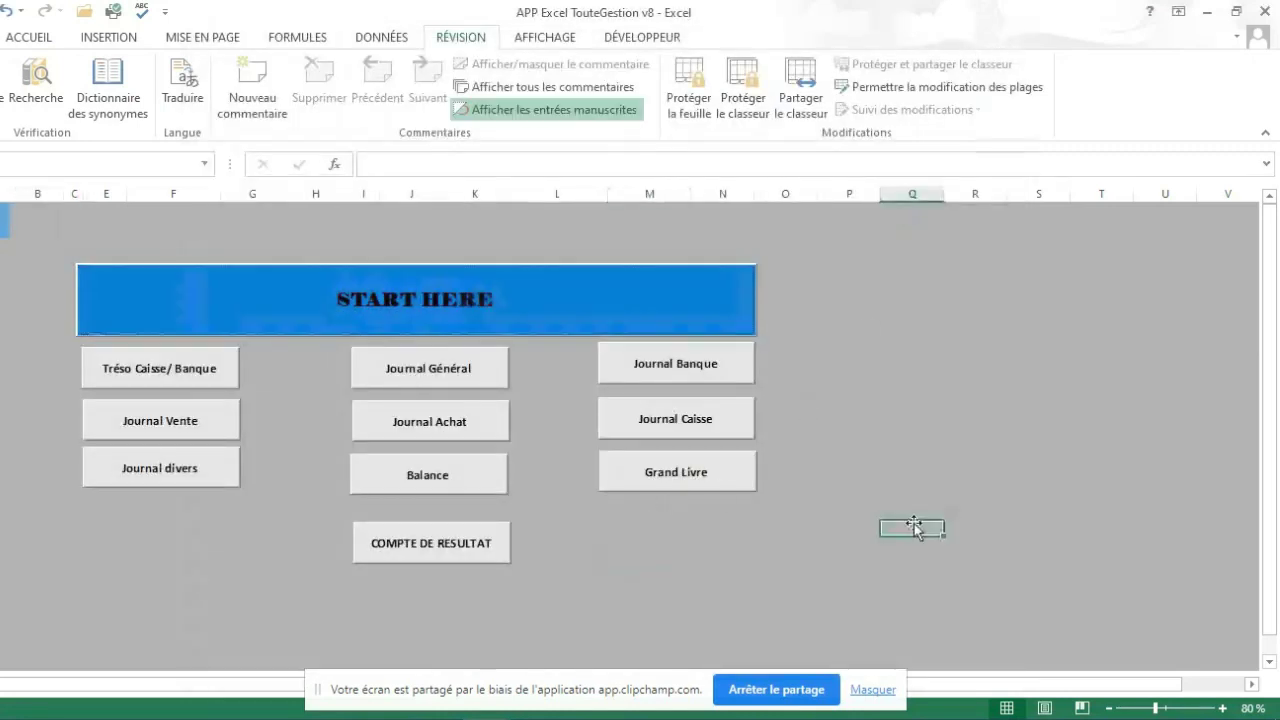
click(428, 370)
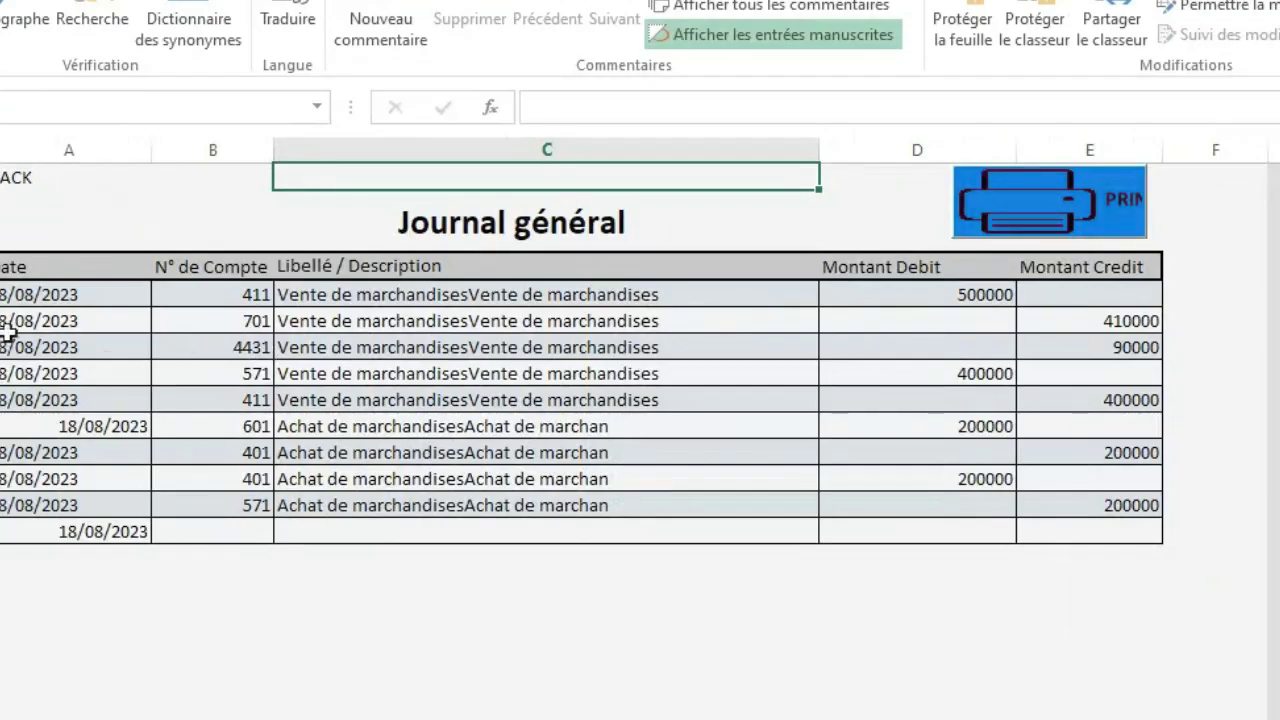
click(22, 172)
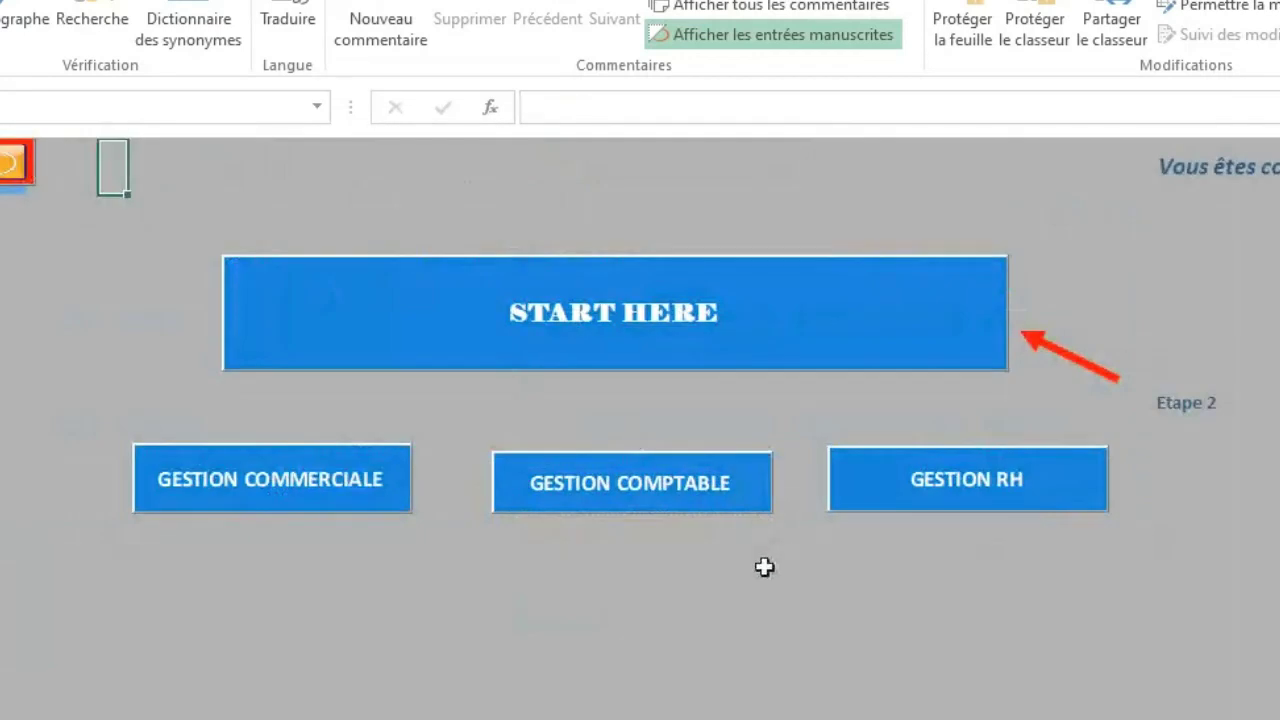
click(618, 482)
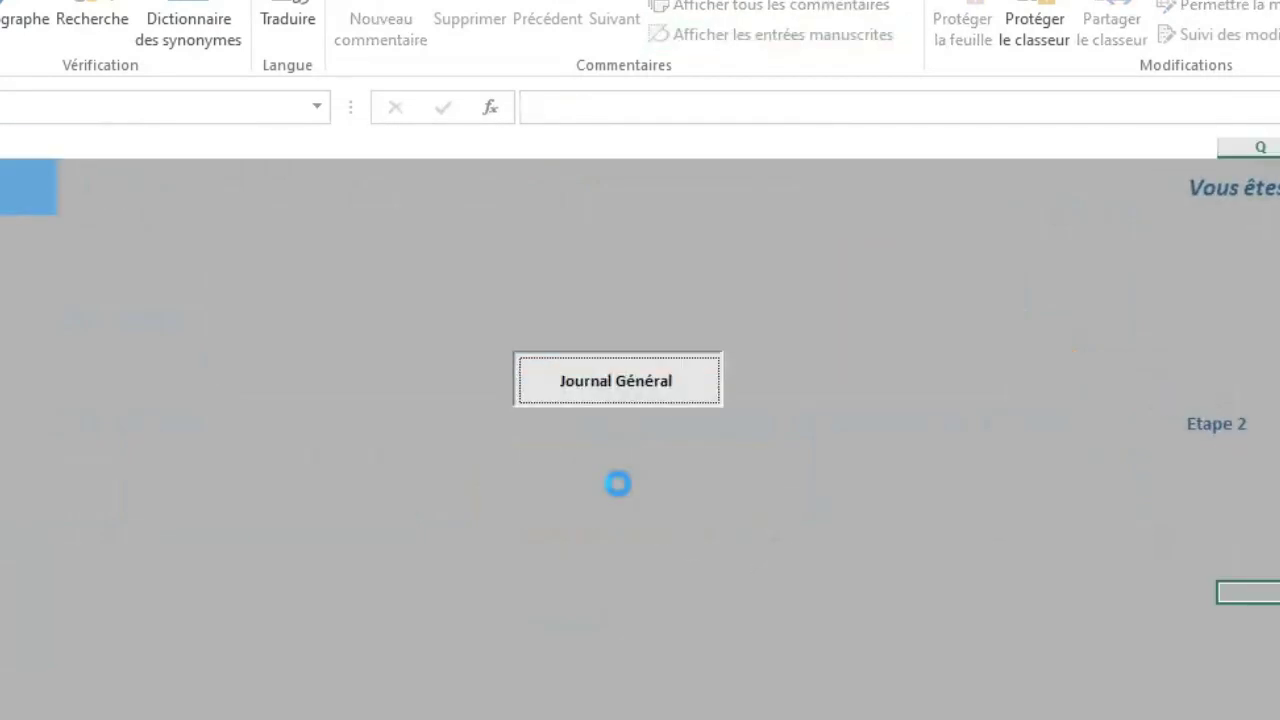
Open the Journal Achat, check the recorded purchase lines and return to GESTION COMPTABLE through the home page.
click(640, 448)
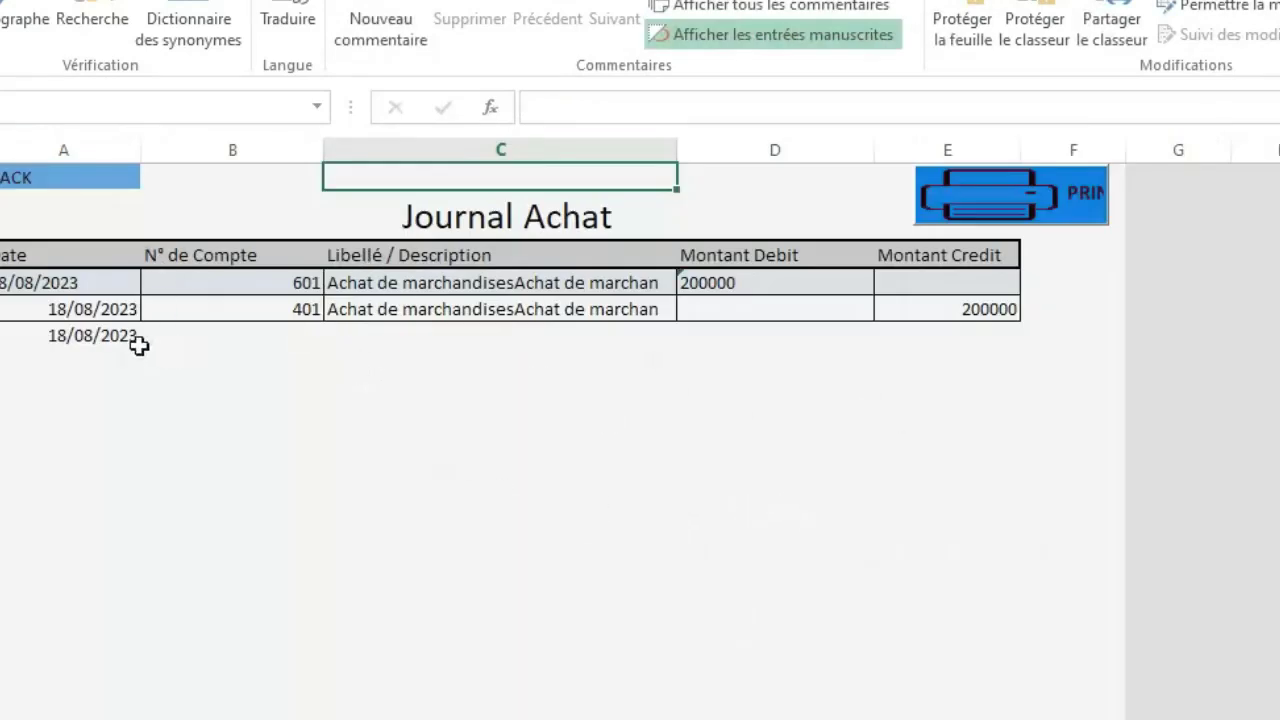
click(104, 339)
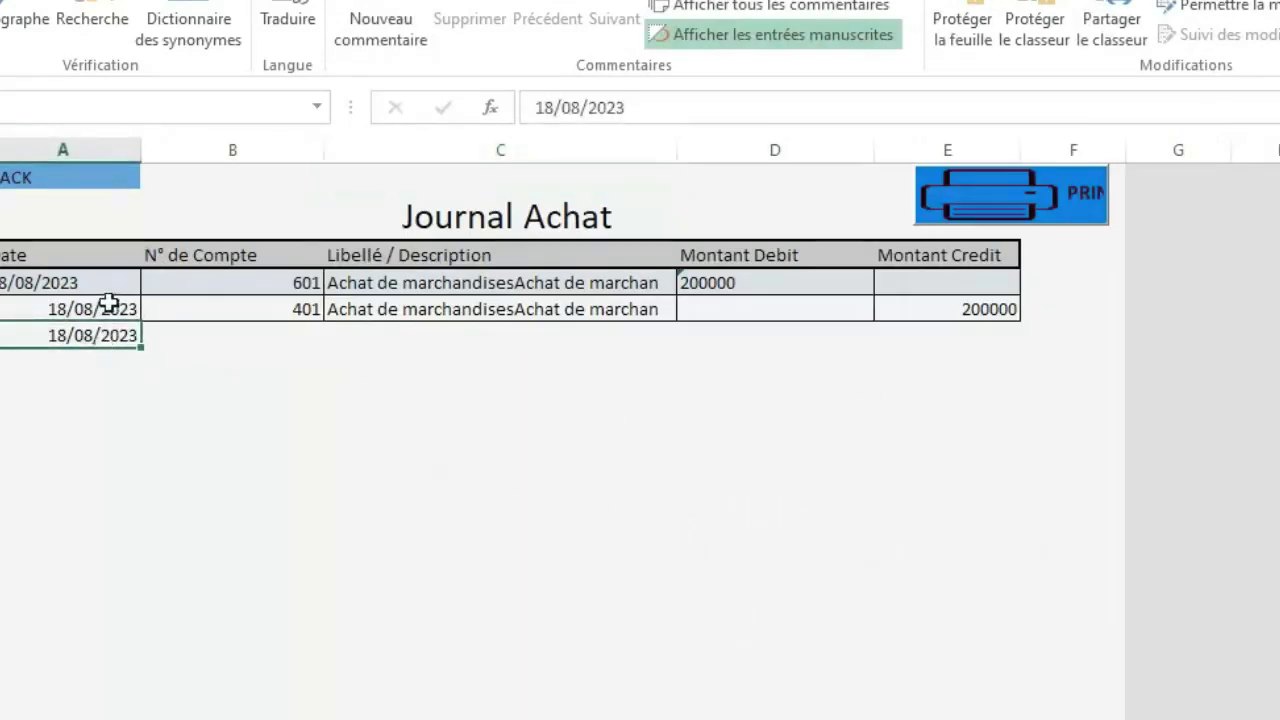
click(8, 177)
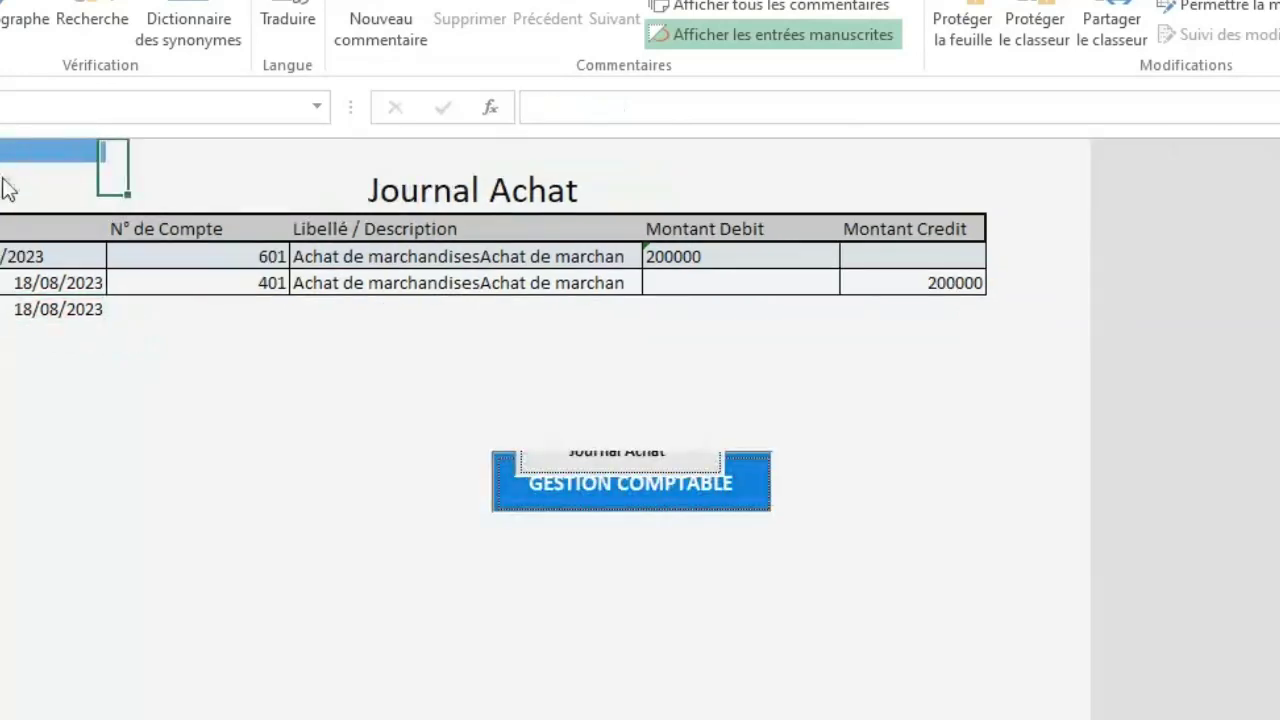
click(580, 488)
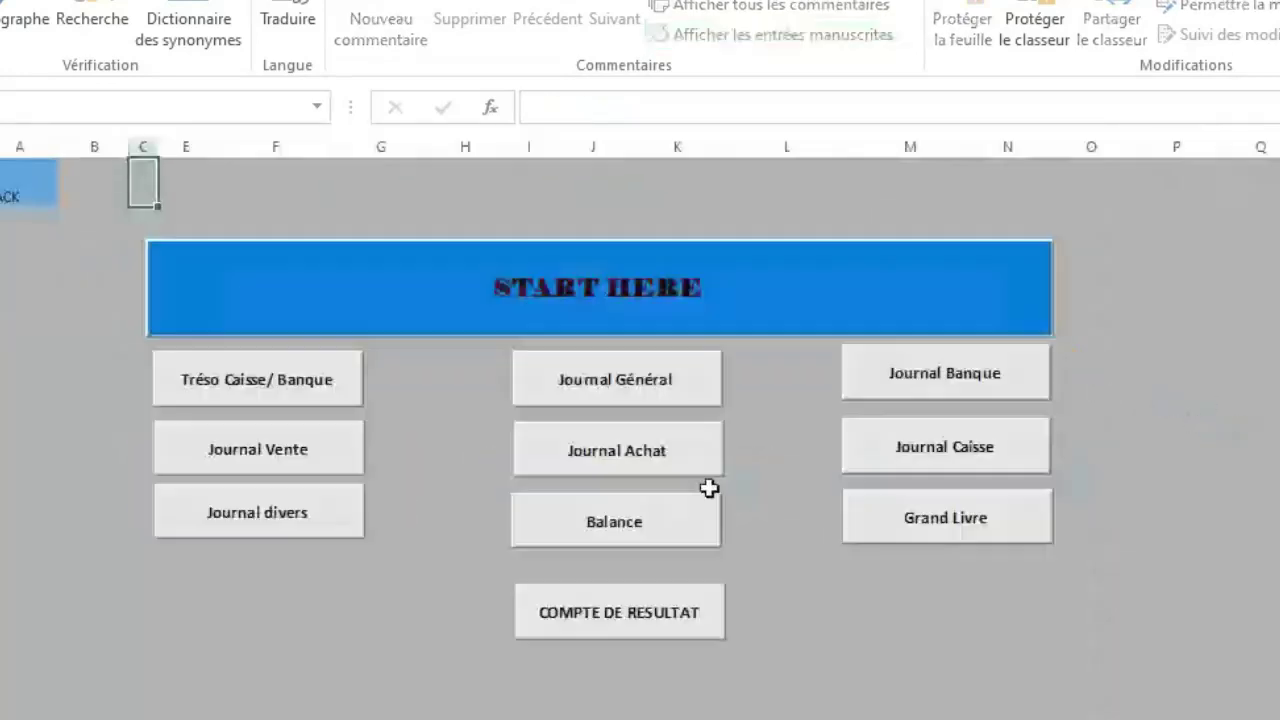
Open the Journal Caisse, check the cash lines for the sale and the purchase, and return to GESTION COMPTABLE.
click(935, 462)
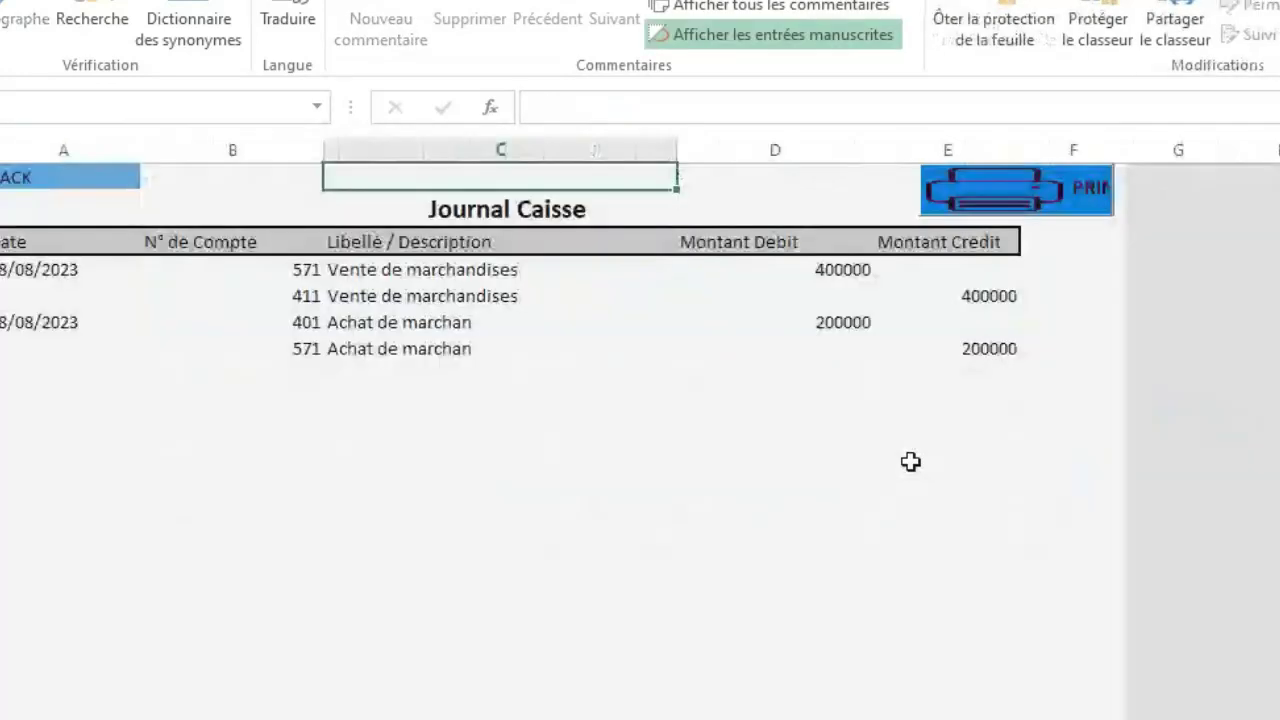
click(443, 350)
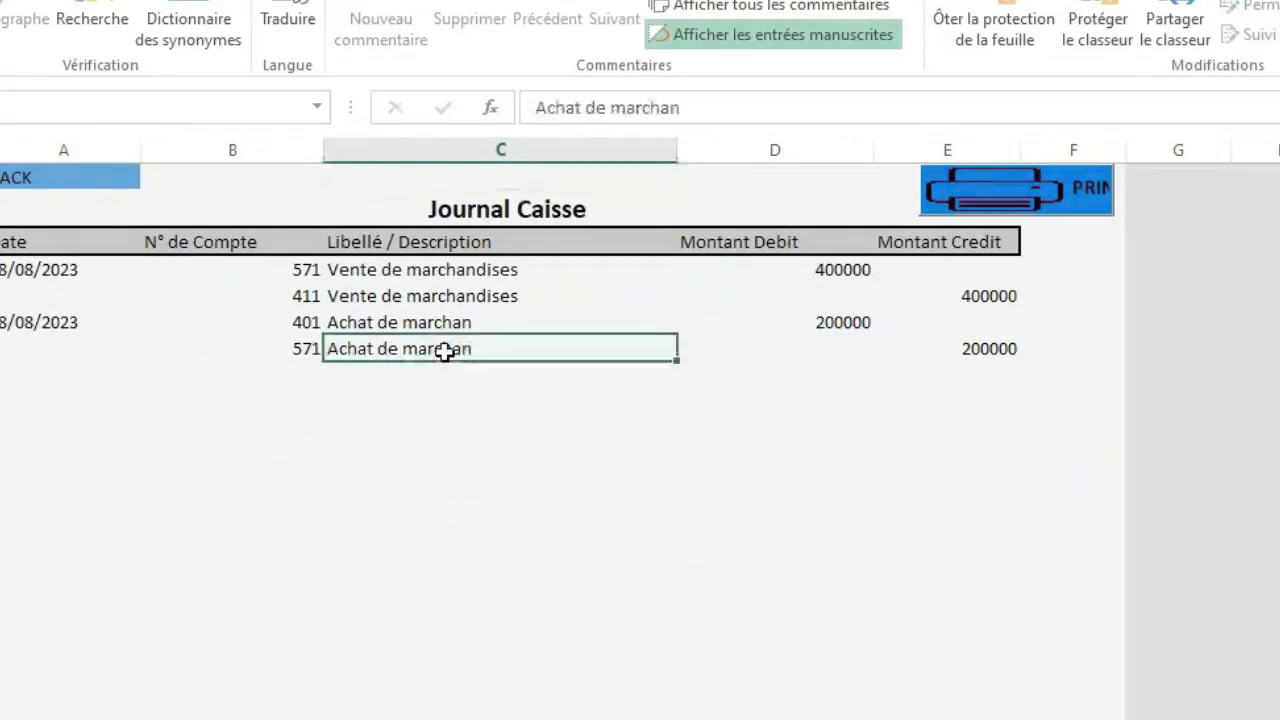
click(335, 325)
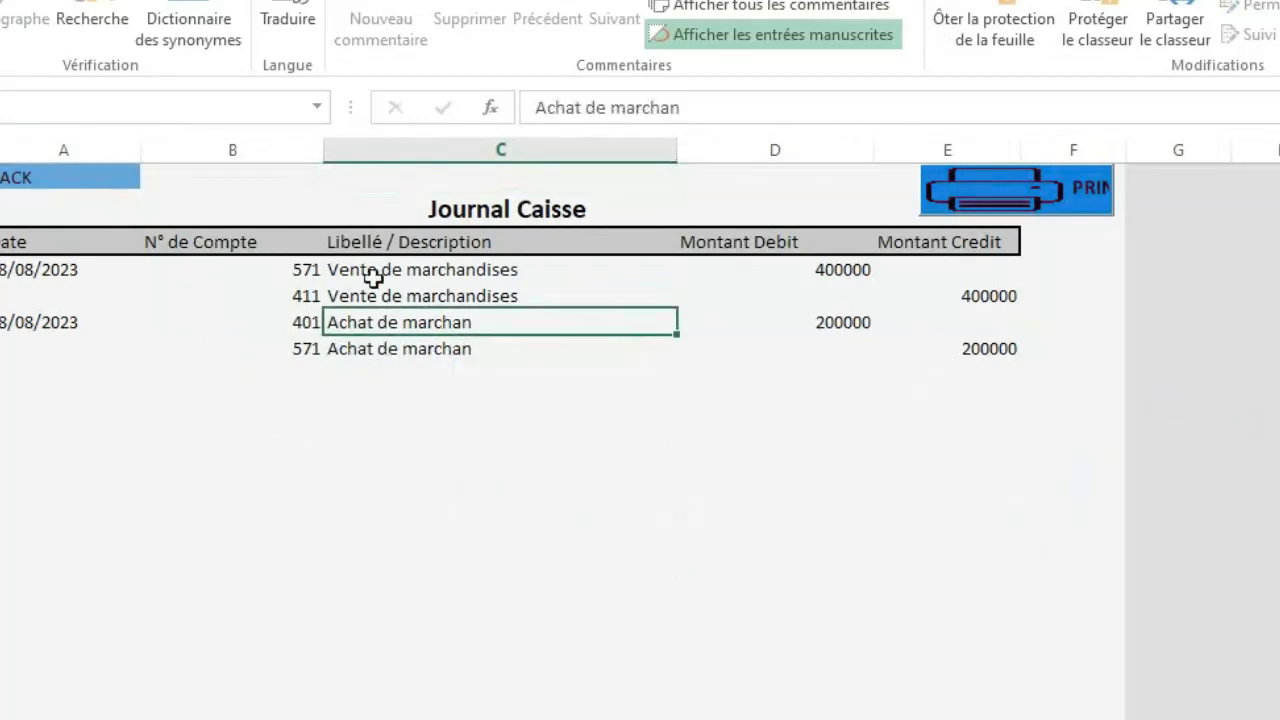
click(52, 179)
click(52, 179)
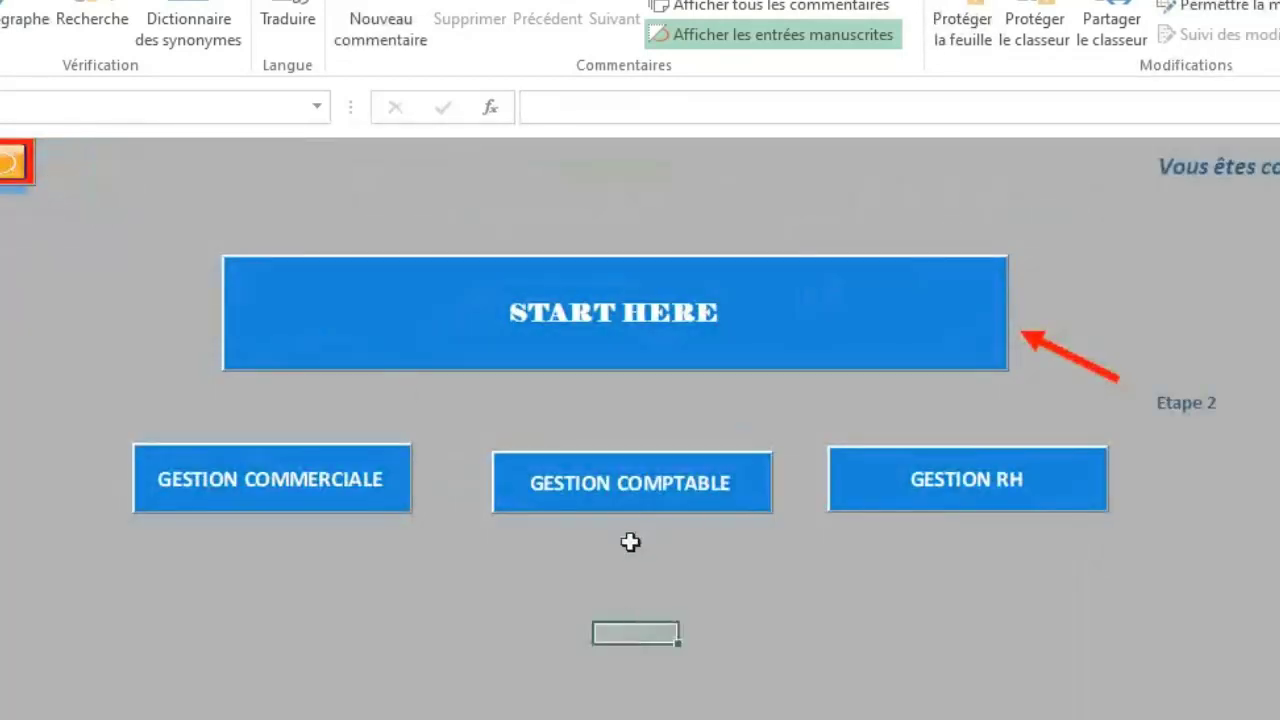
click(634, 486)
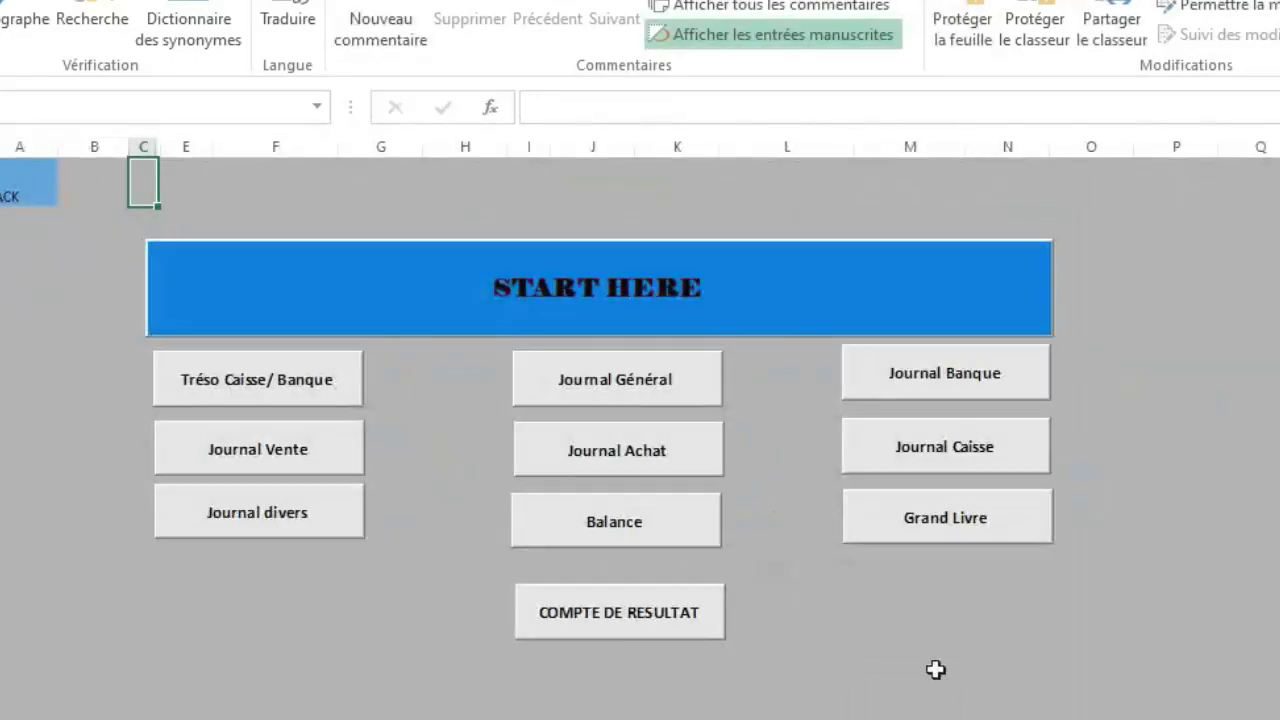
click(883, 672)
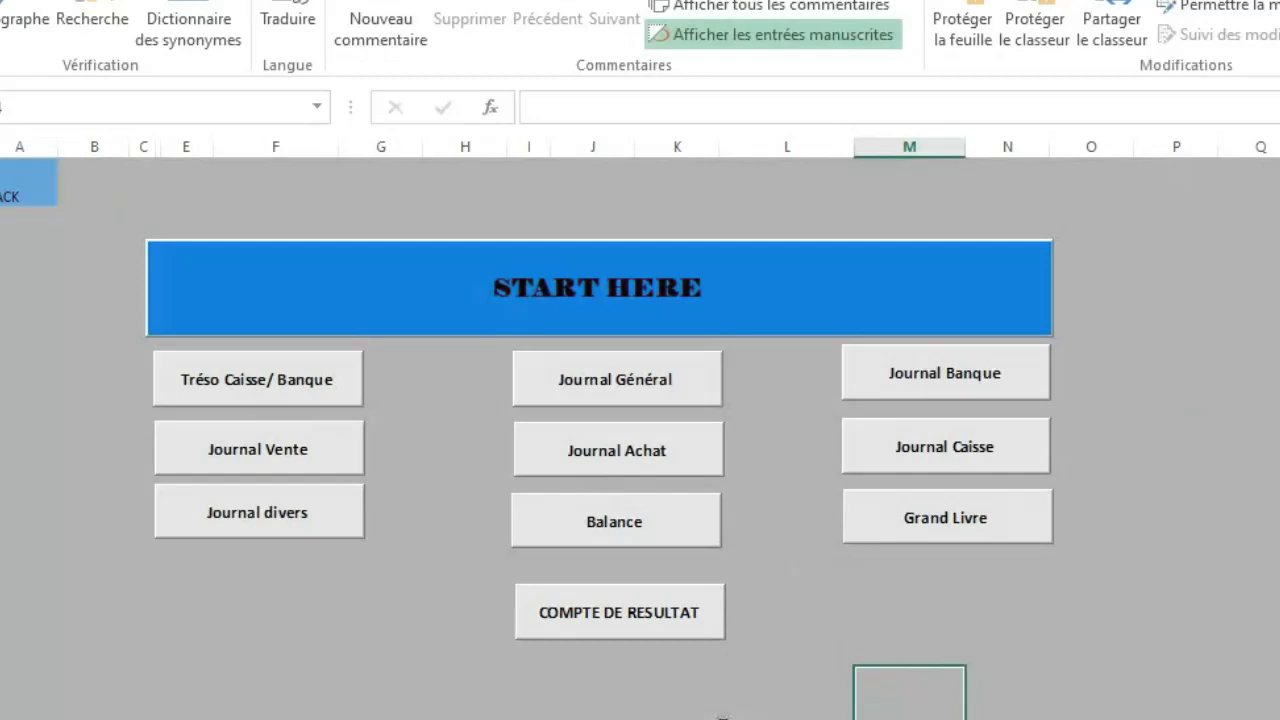
Update the Balance for Août 2023, confirming the period from 1 to 31 August, and display it.
click(646, 527)
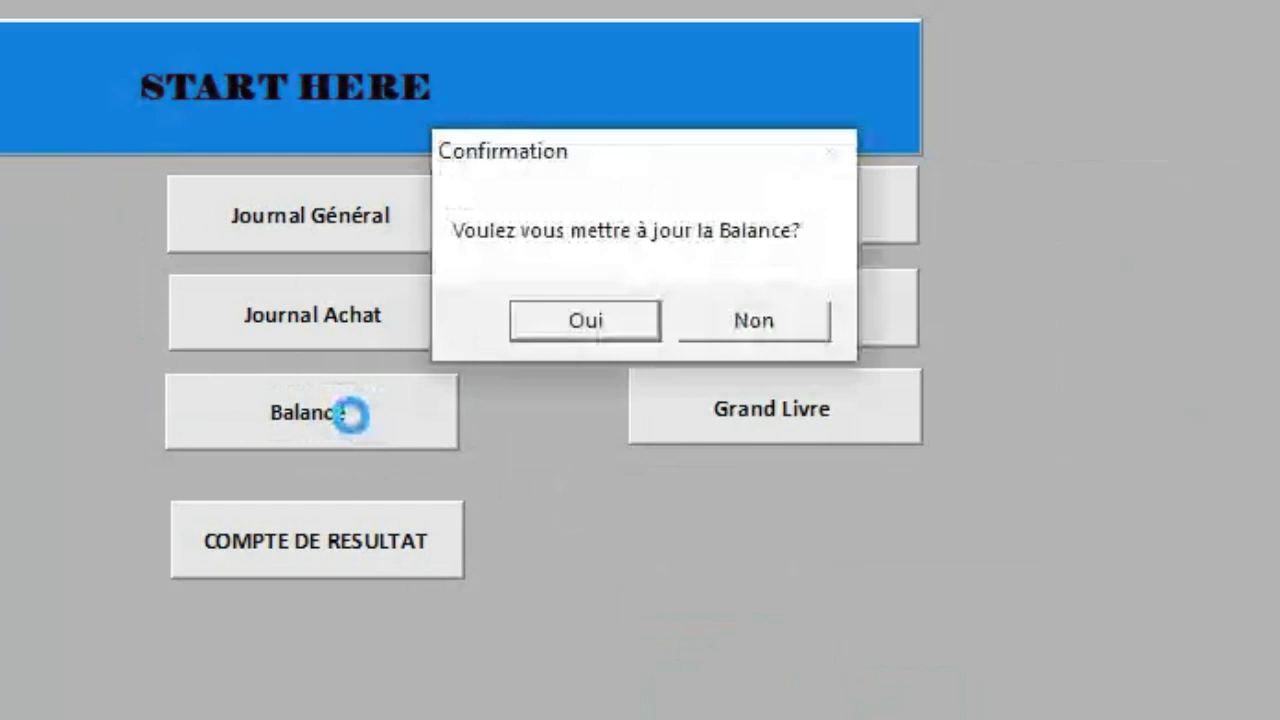
click(601, 318)
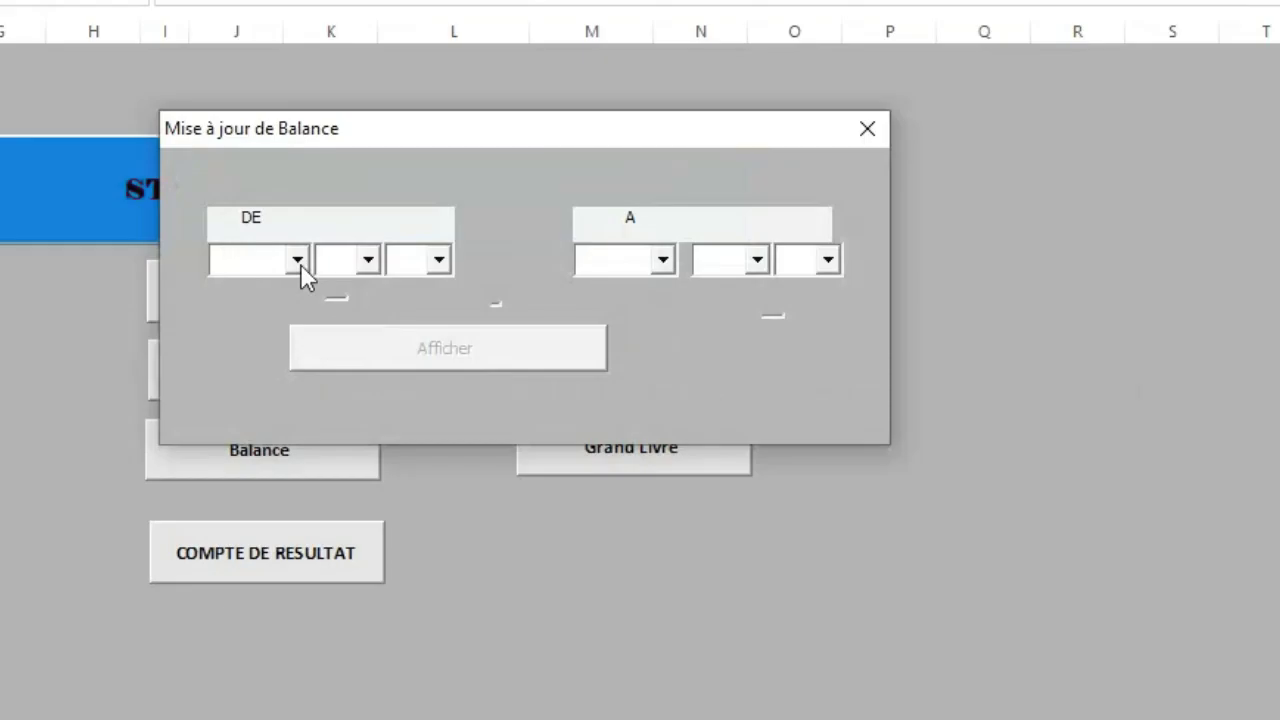
click(298, 261)
click(290, 295)
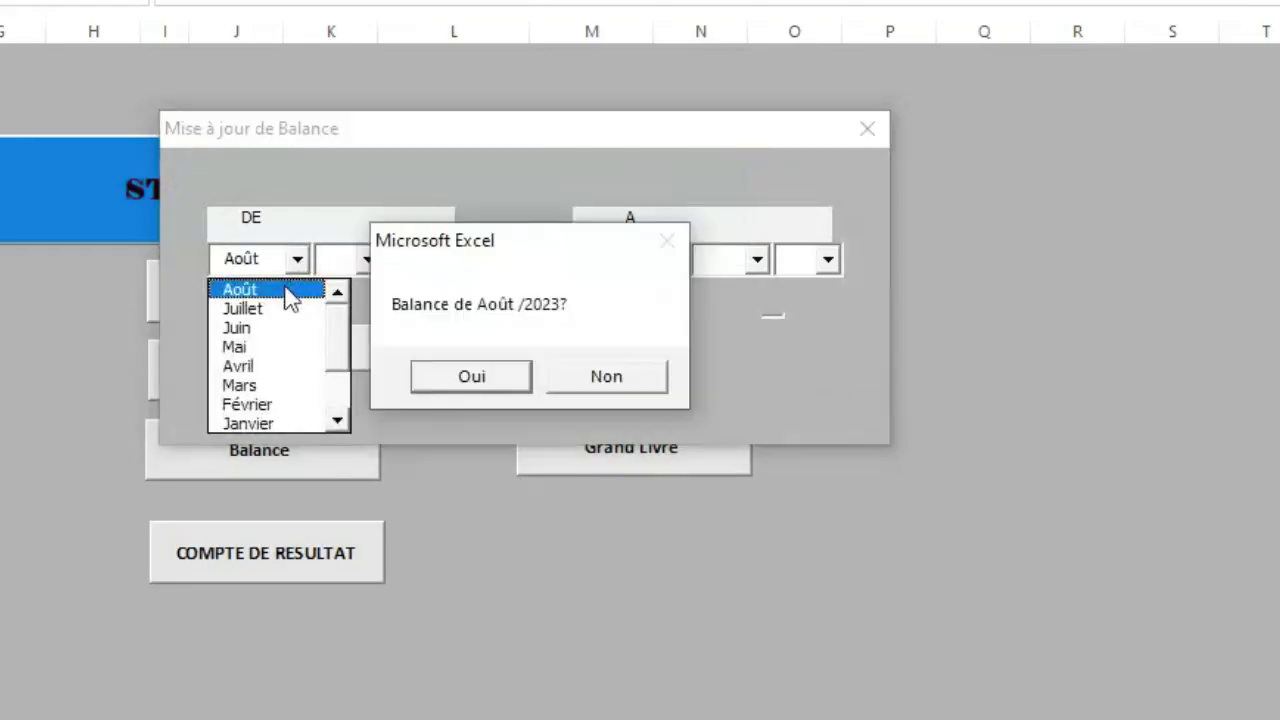
click(486, 376)
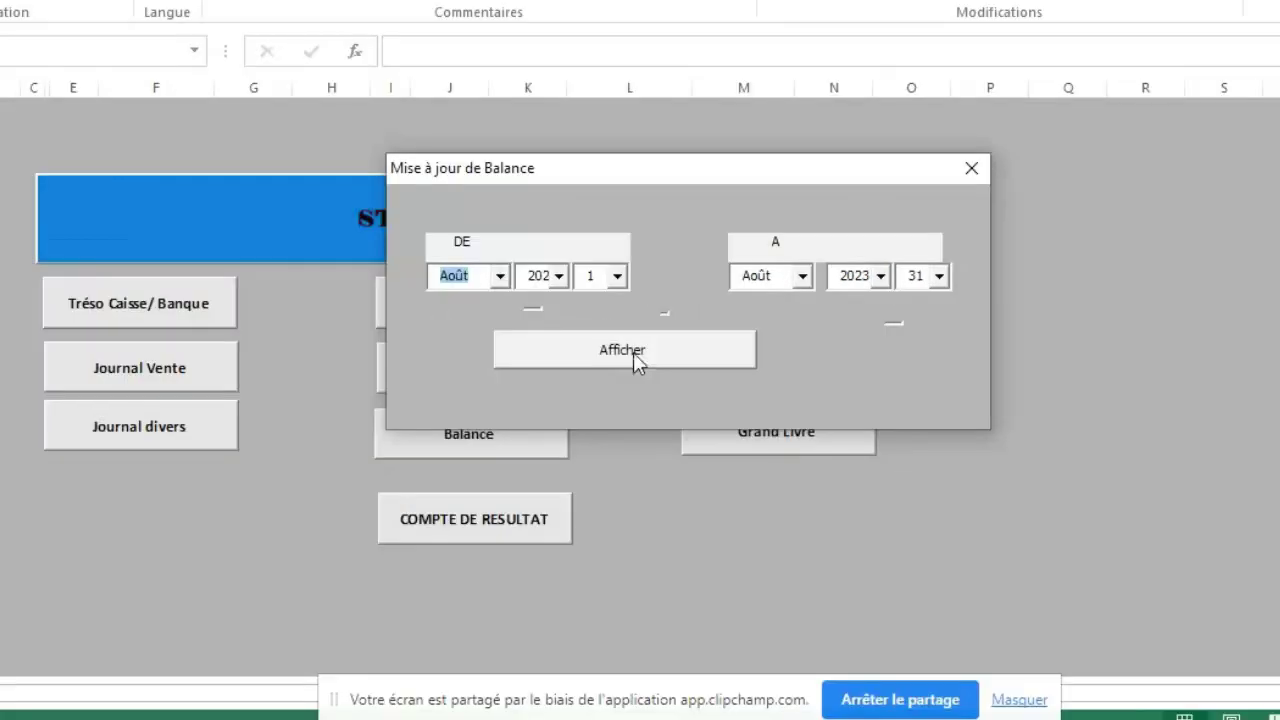
click(633, 352)
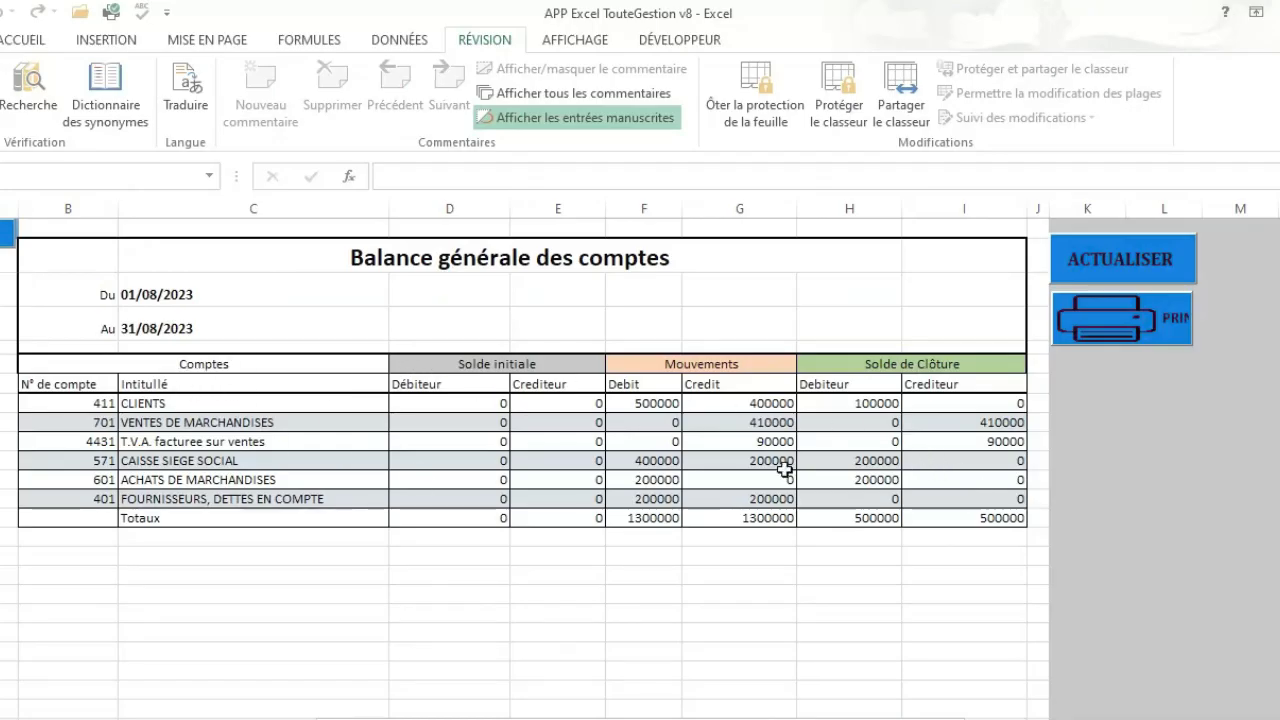
Preview the Balance générale des comptes for printing without archiving it in PDF, examine the zoomed page and close the preview.
click(1125, 333)
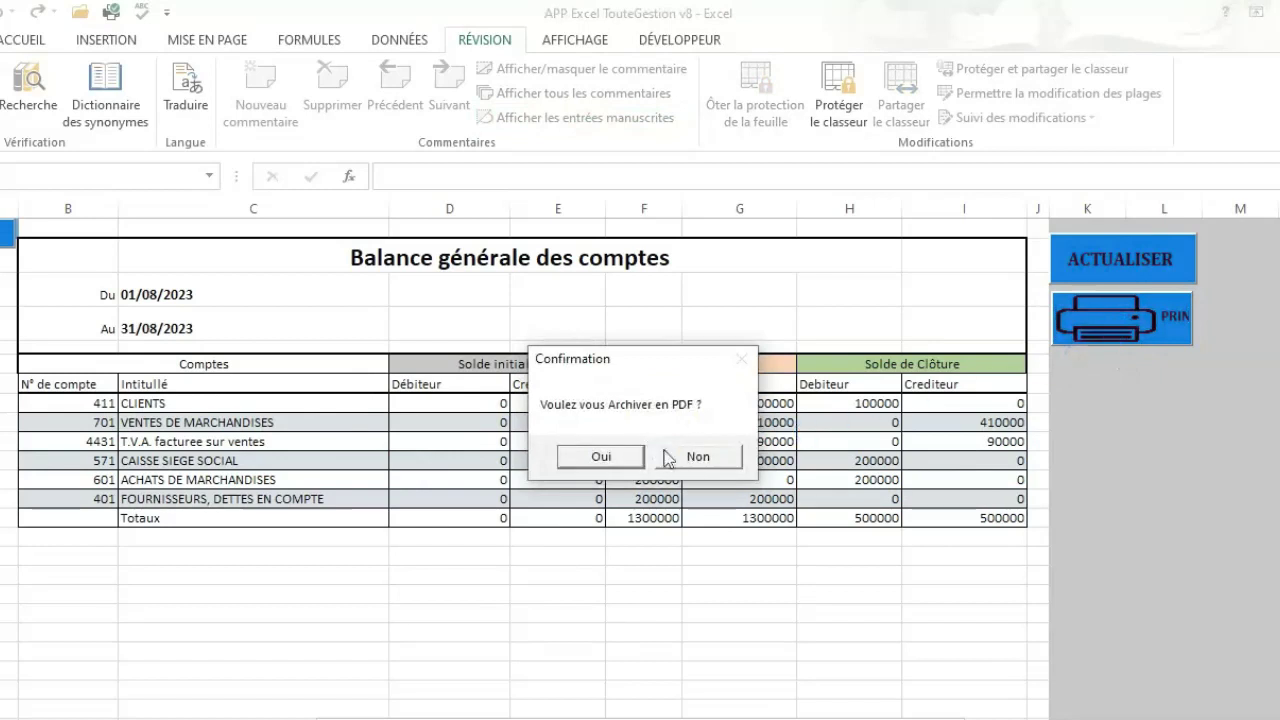
click(729, 463)
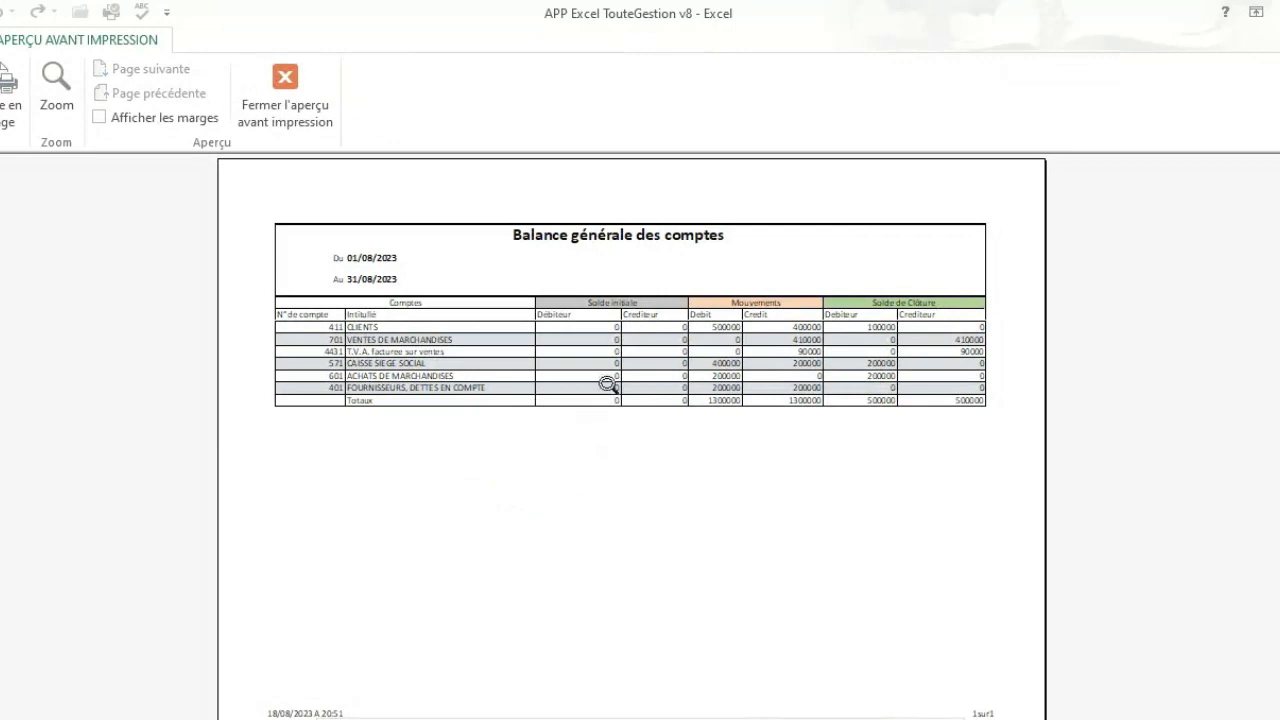
click(608, 384)
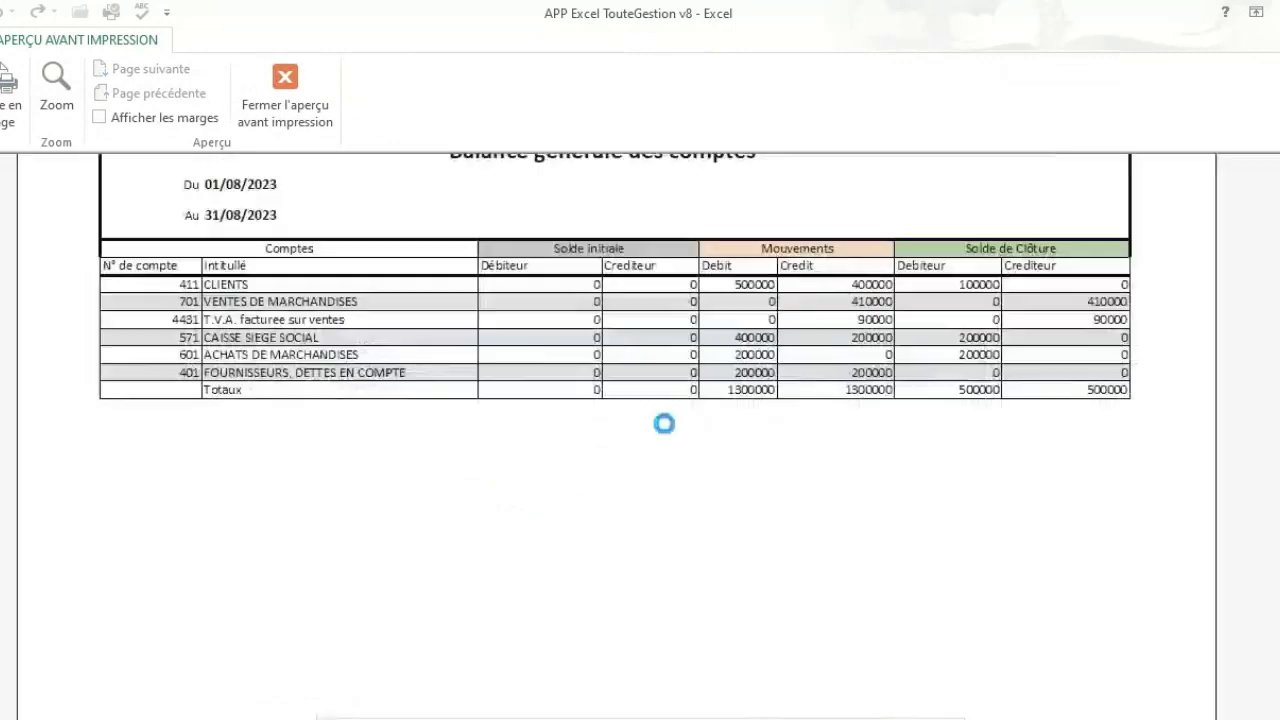
scroll(634, 406, up, 1)
scroll(635, 404, down, 1)
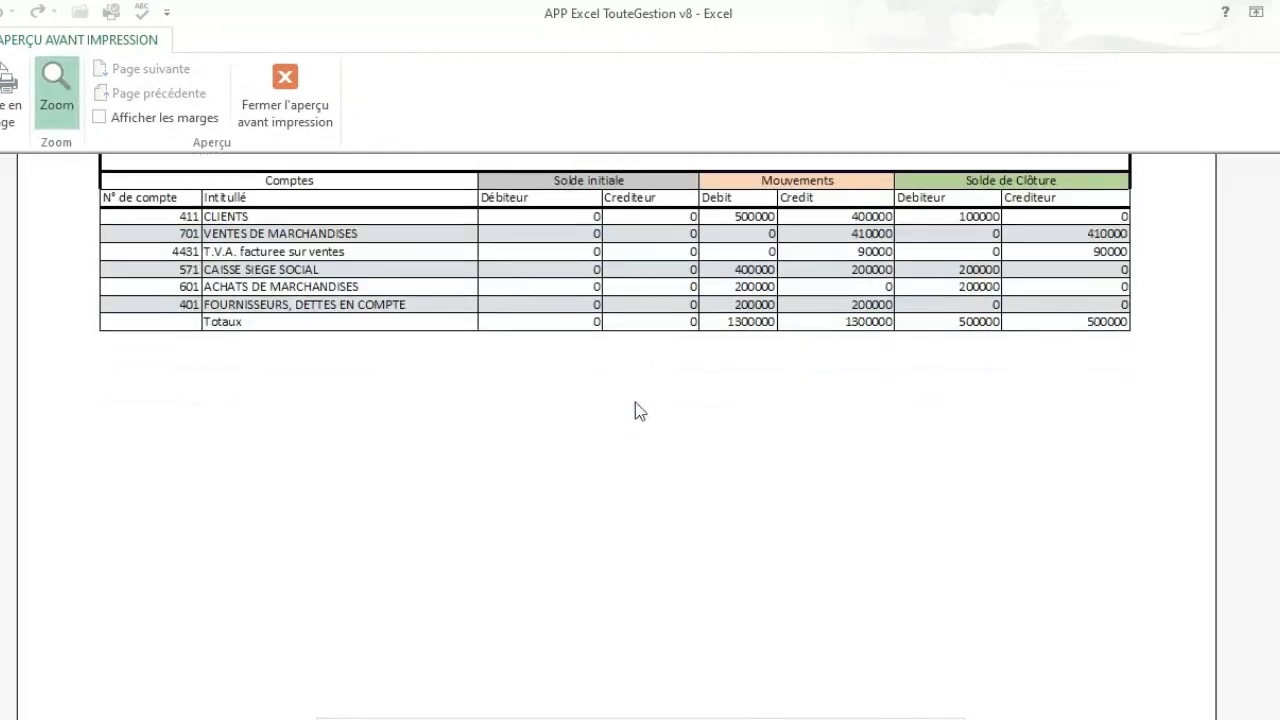
scroll(635, 406, up, 1)
scroll(663, 530, down, 1)
scroll(668, 515, down, 2)
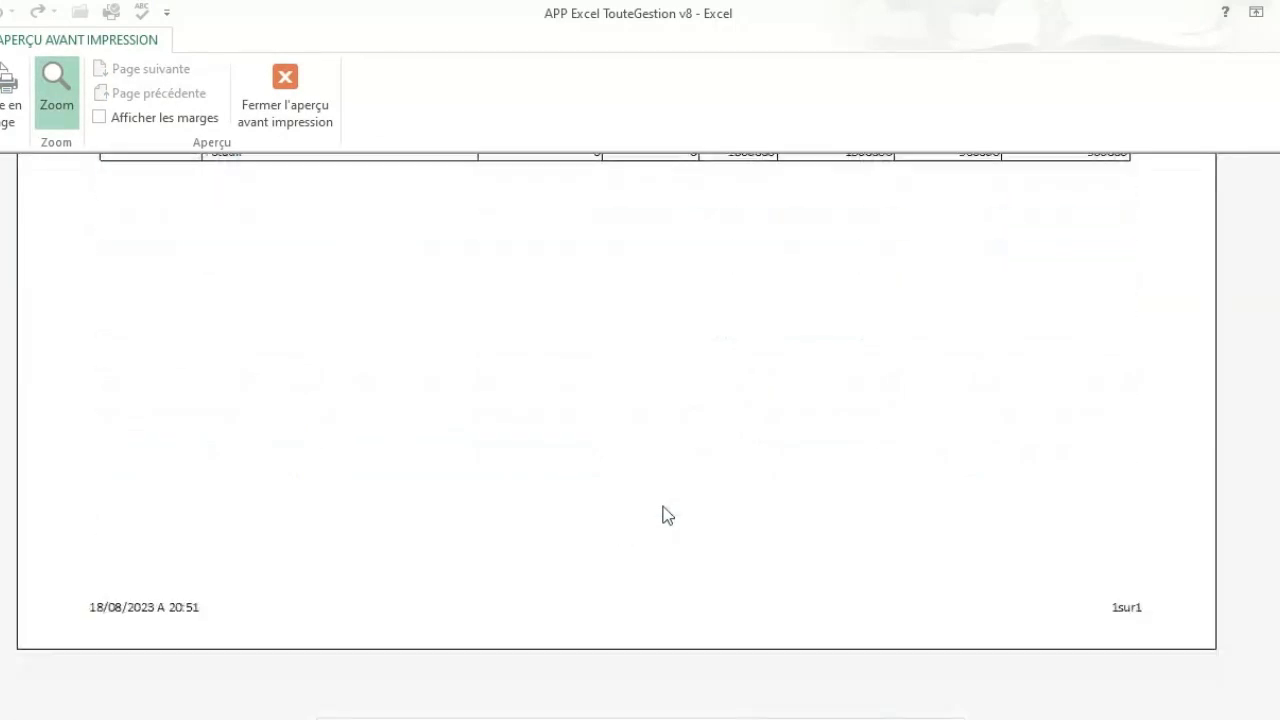
scroll(470, 455, up, 3)
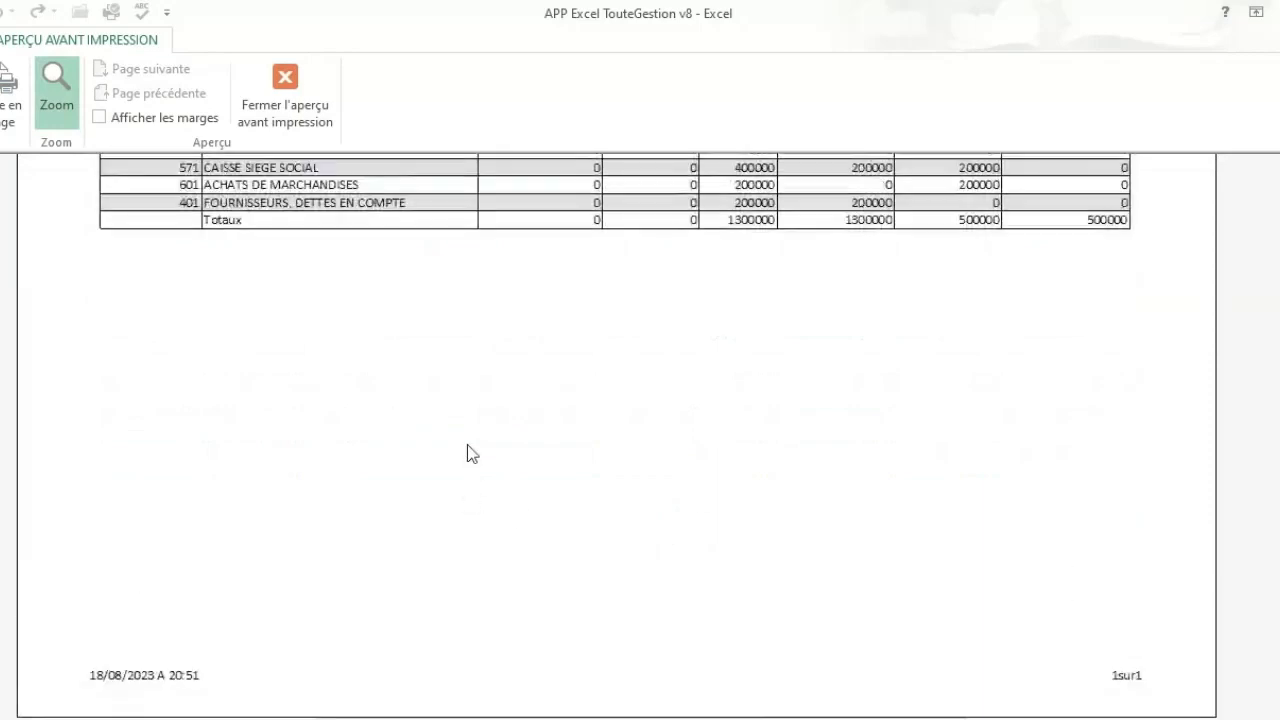
click(305, 102)
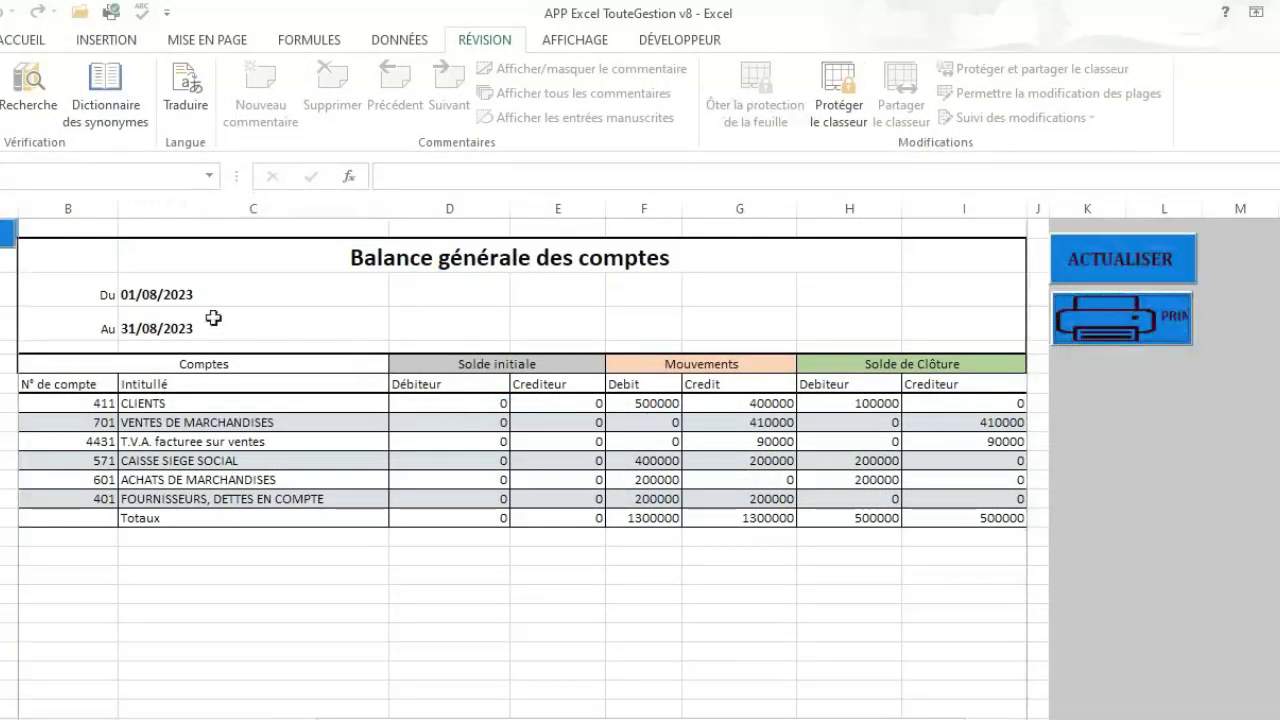
Return to GESTION COMPTABLE through the home page, open the Grand Livre and refresh its account tables.
click(6, 234)
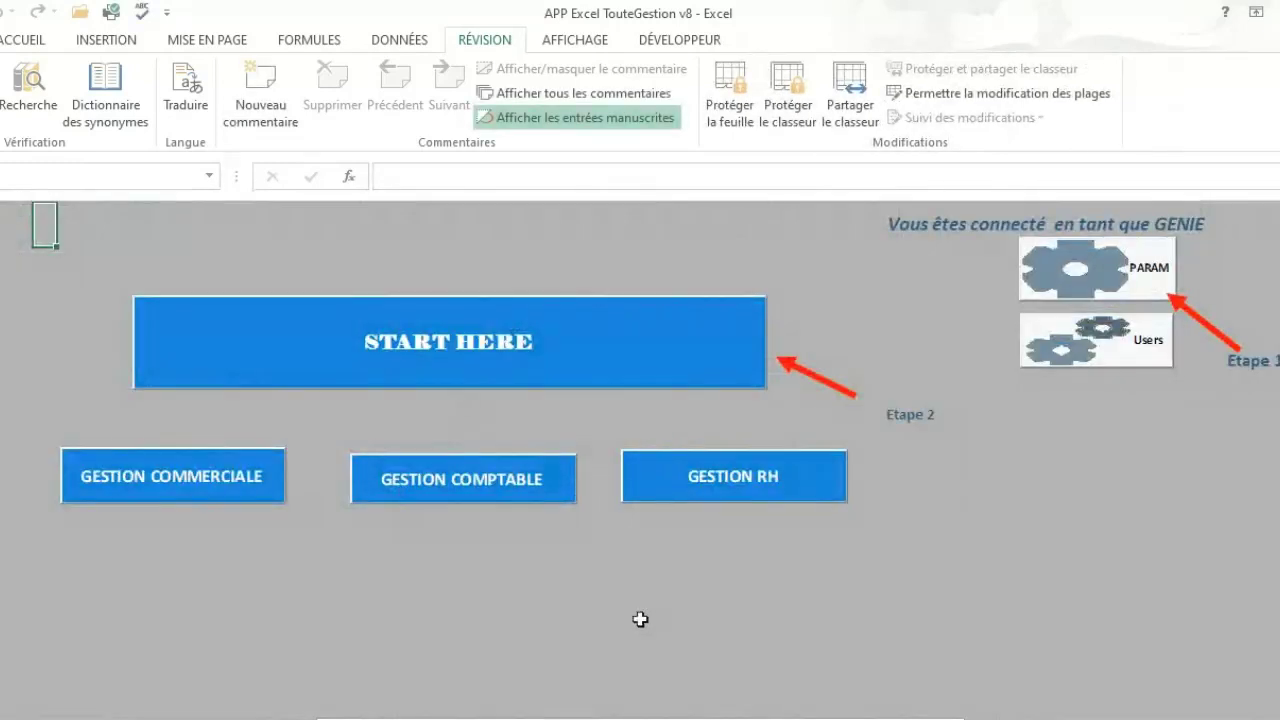
click(460, 500)
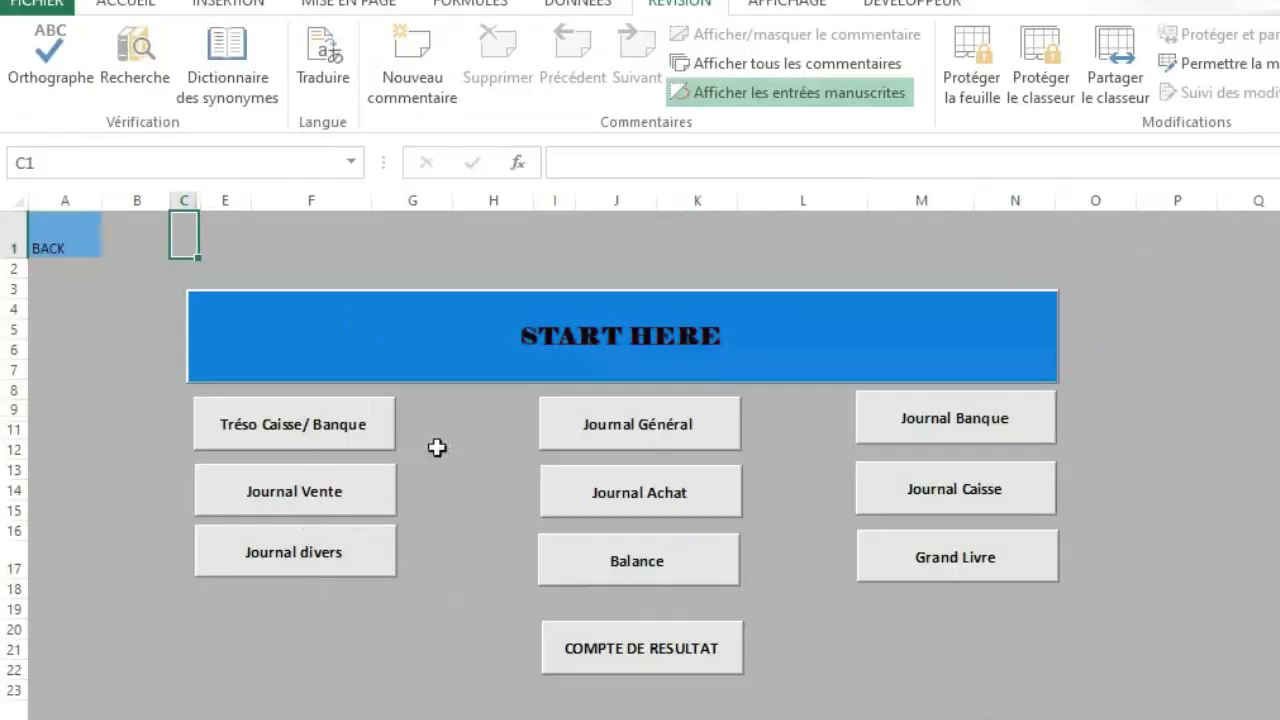
click(924, 568)
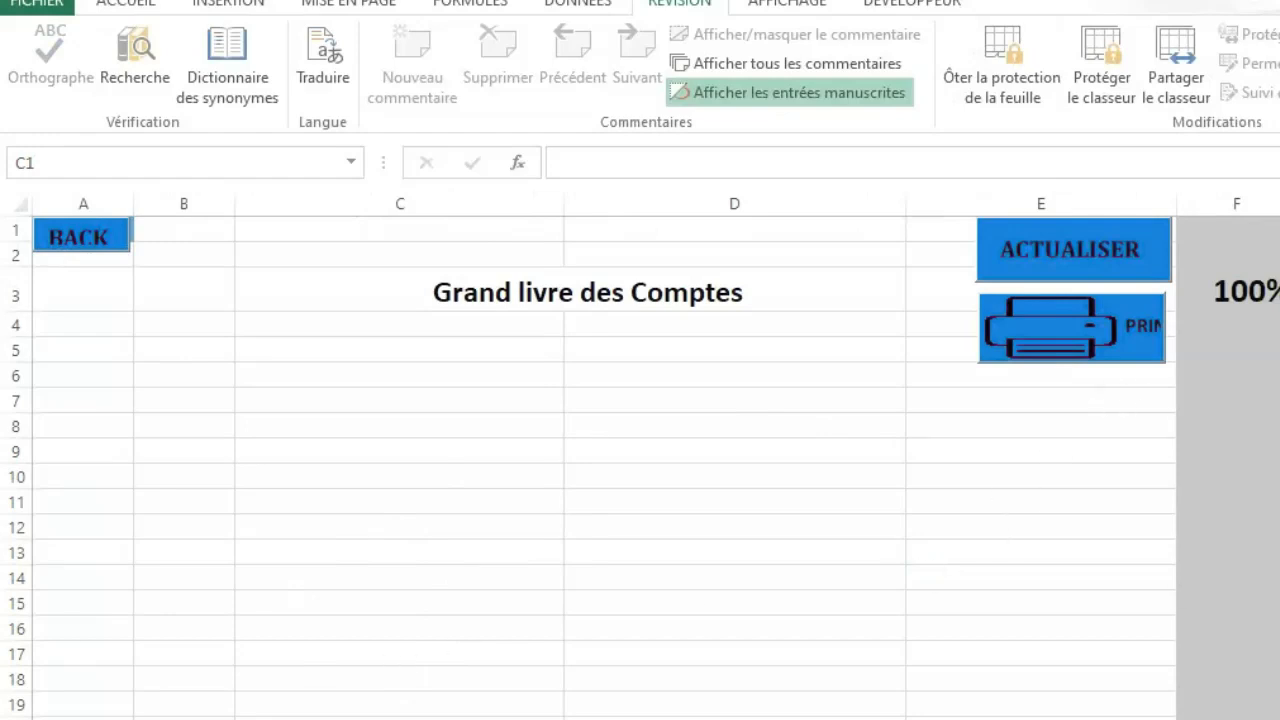
click(1072, 256)
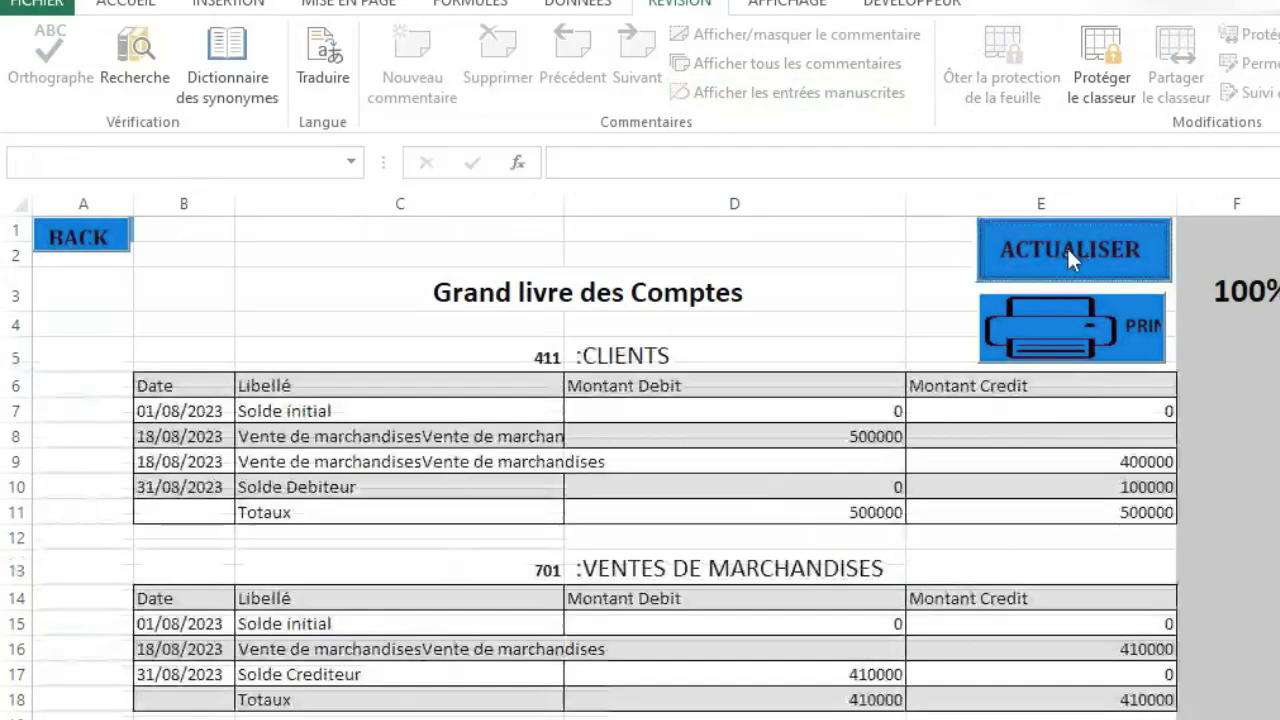
Examine the Grand livre des Comptes from CLIENTS to FOURNISSEURS, DETTES EN COMPTE, and return to GESTION COMPTABLE.
scroll(760, 450, down, 6)
scroll(750, 460, down, 9)
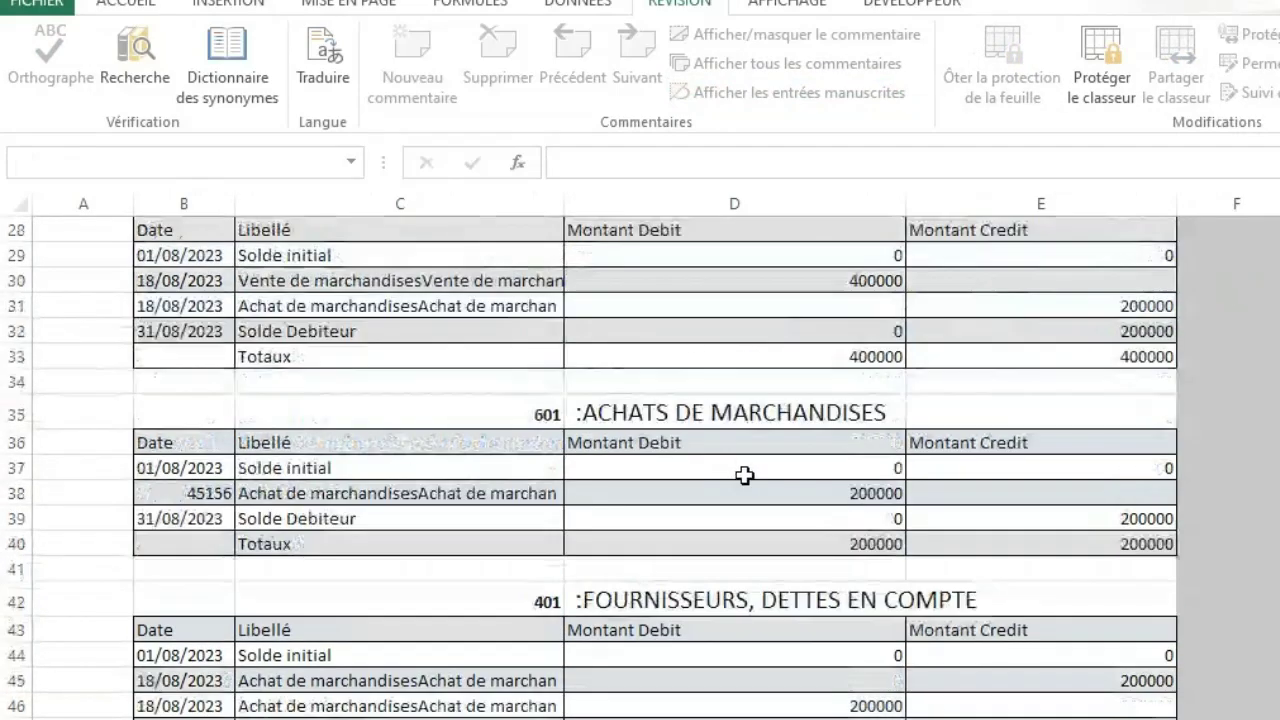
scroll(743, 468, up, 11)
scroll(743, 468, up, 4)
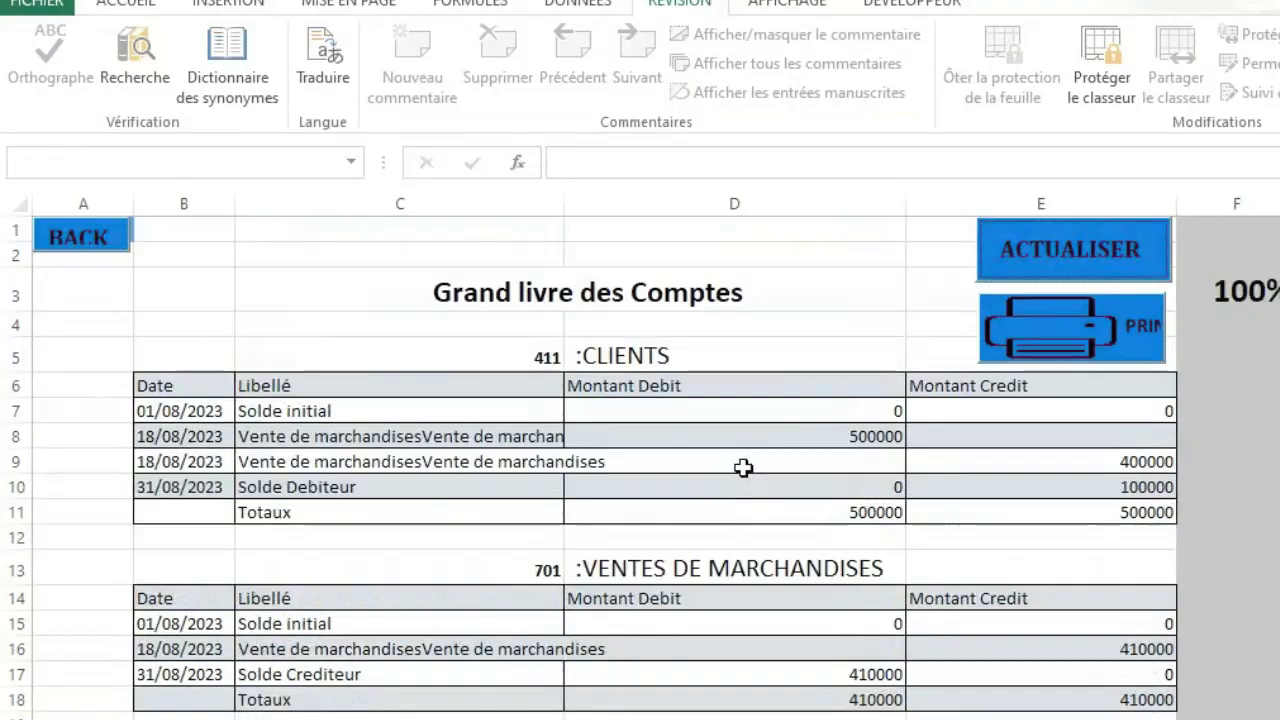
scroll(743, 468, down, 12)
scroll(743, 468, up, 2)
scroll(743, 468, up, 10)
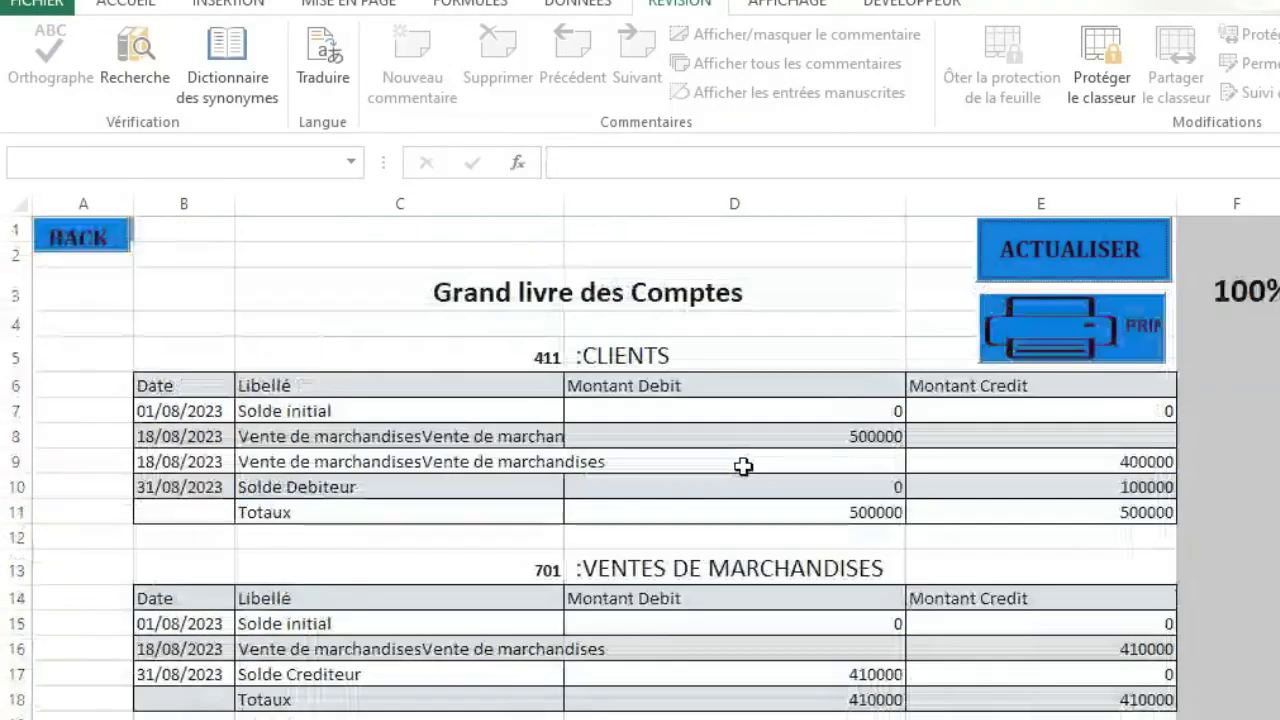
scroll(743, 468, down, 1)
scroll(723, 390, down, 9)
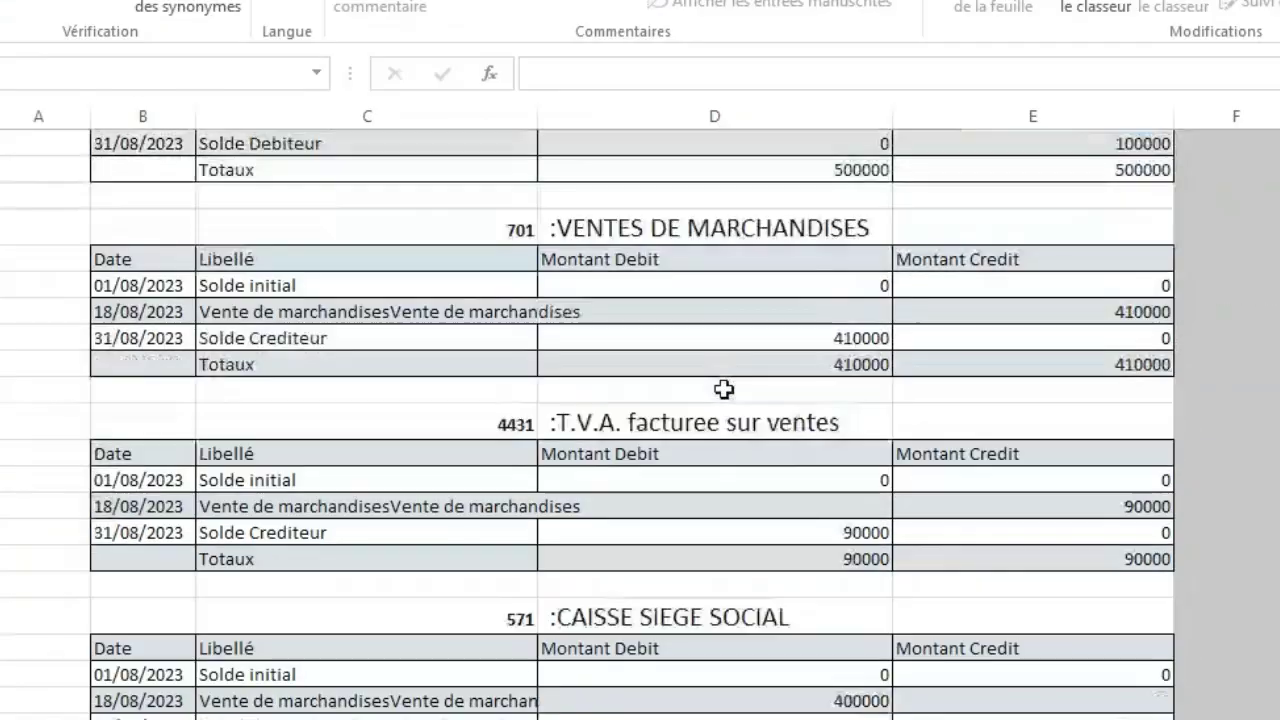
scroll(696, 443, down, 4)
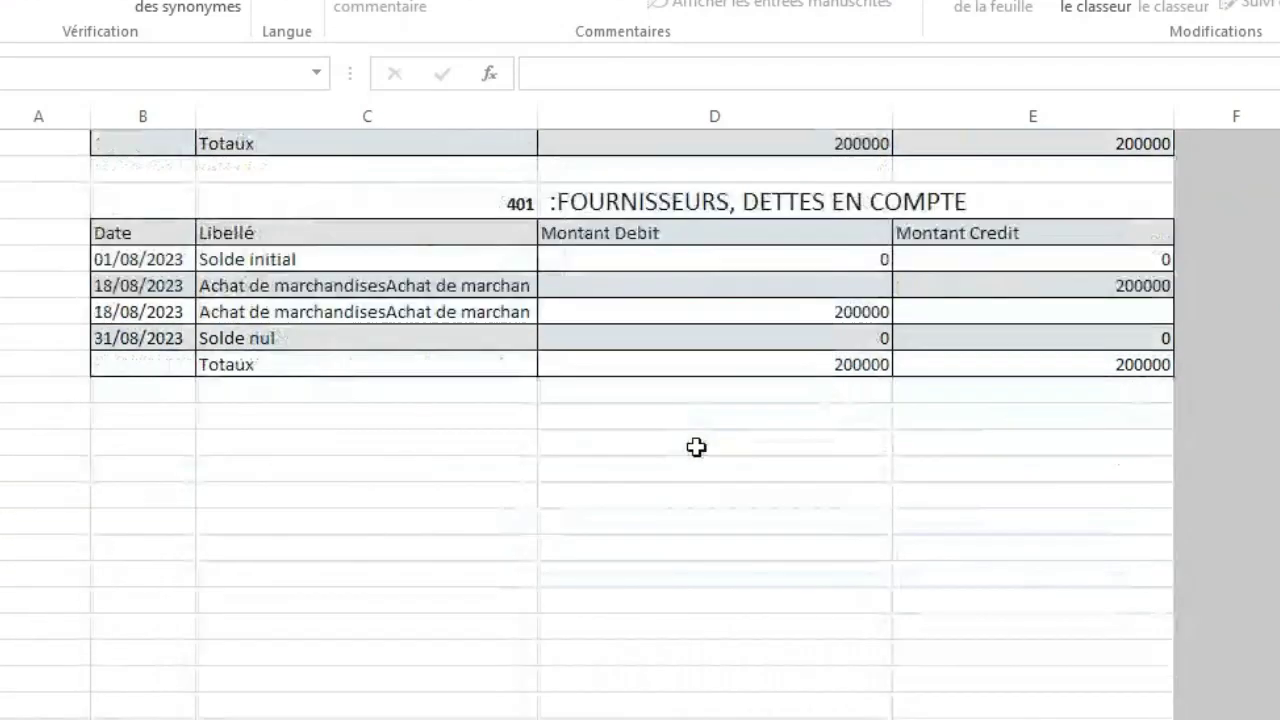
scroll(696, 443, up, 9)
scroll(696, 448, up, 6)
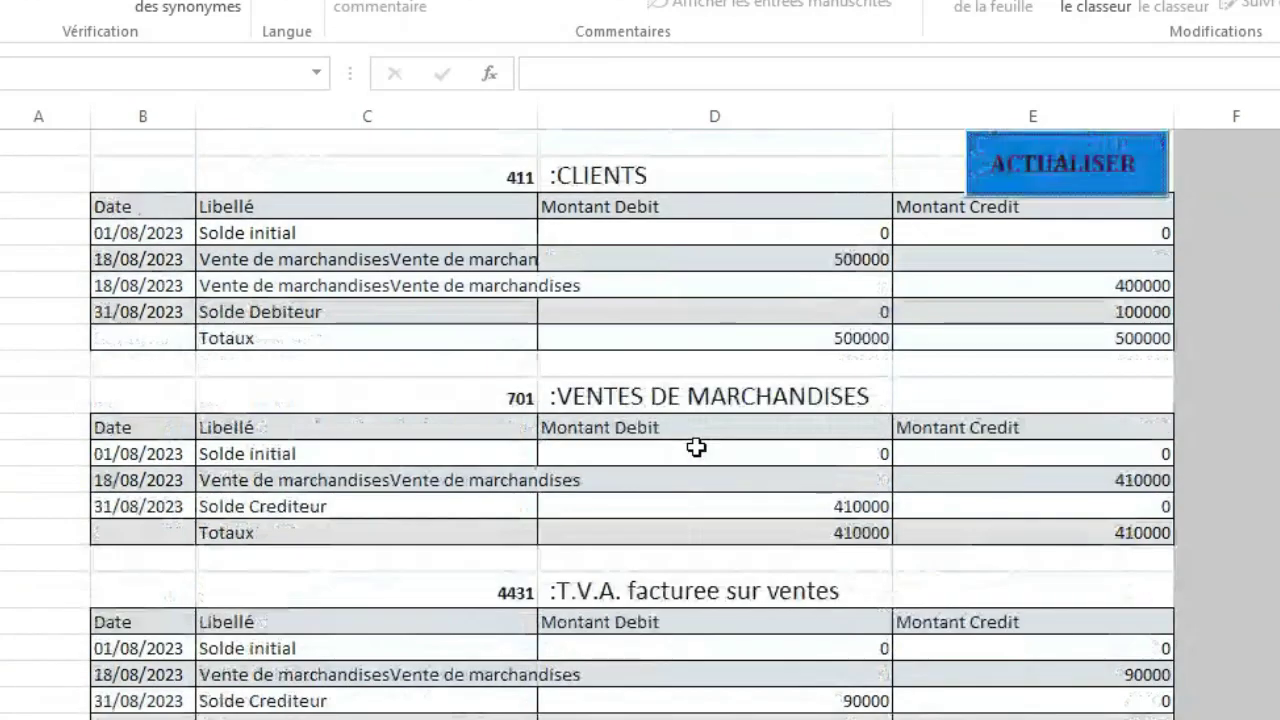
click(40, 152)
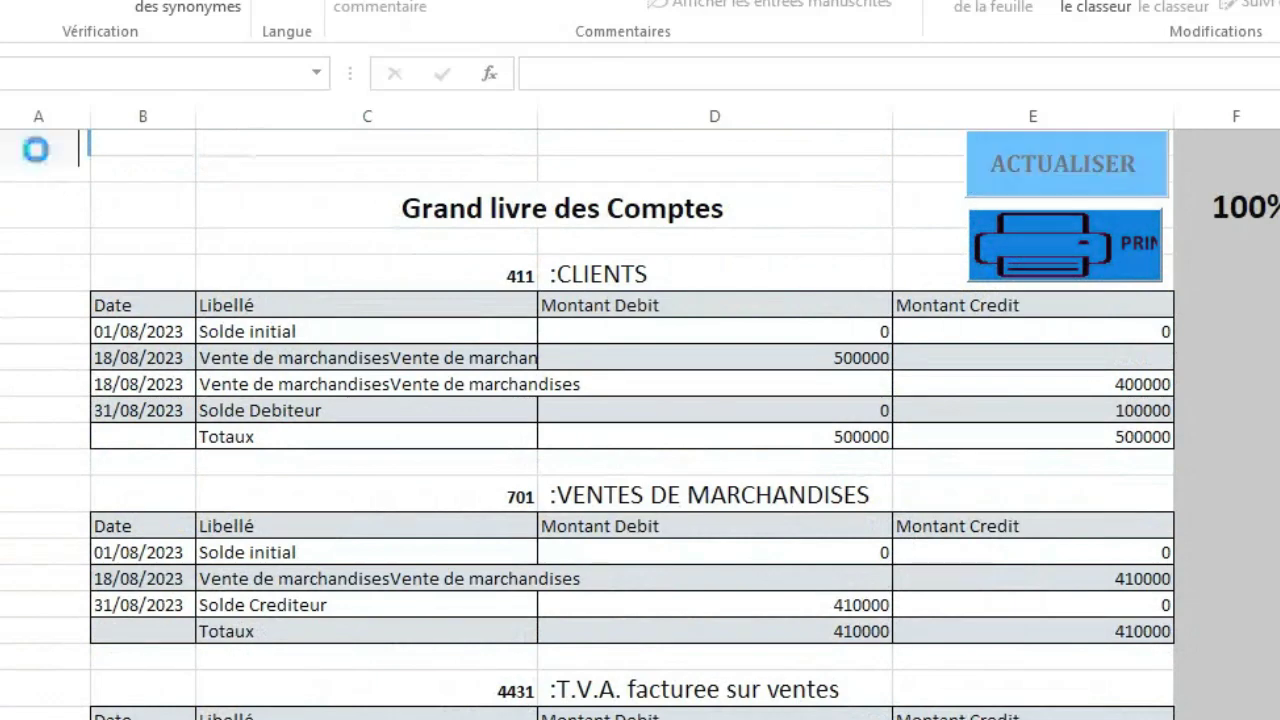
click(590, 449)
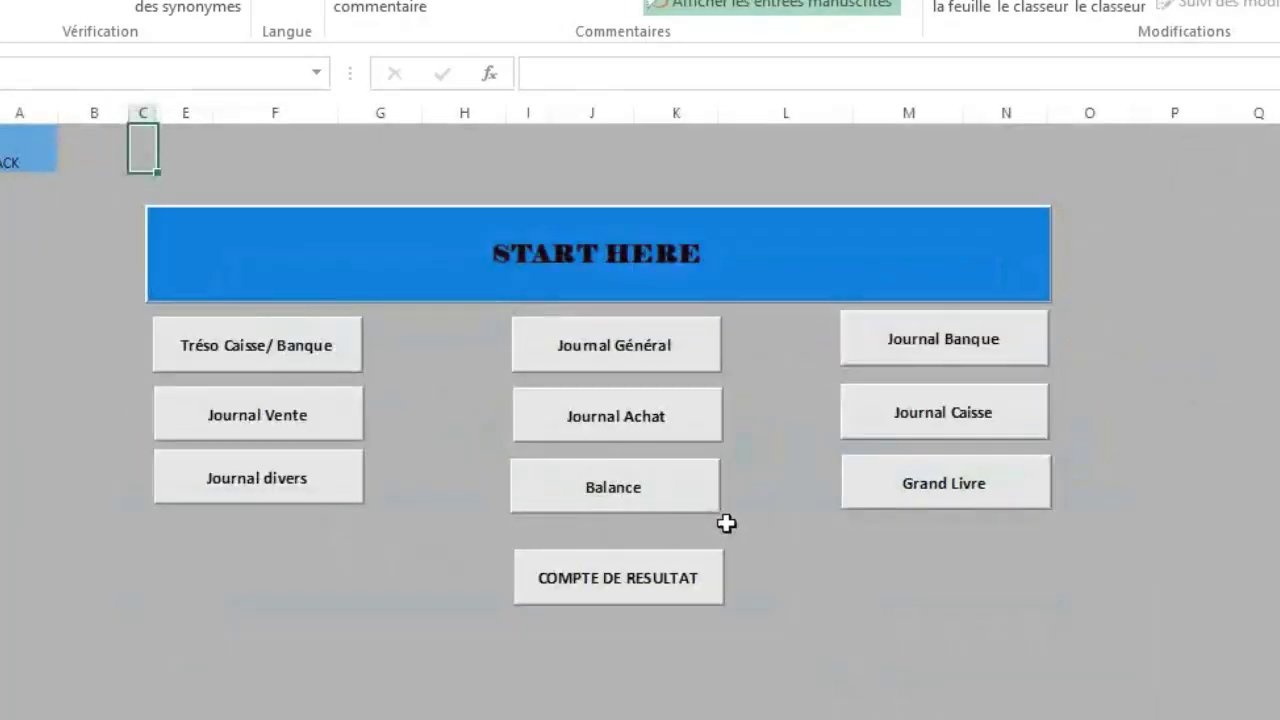
Open the COMPTE DE RESULTAT and examine its lines from Ventes de marchandises down to RESULTAT NET.
click(658, 586)
scroll(980, 440, down, 1)
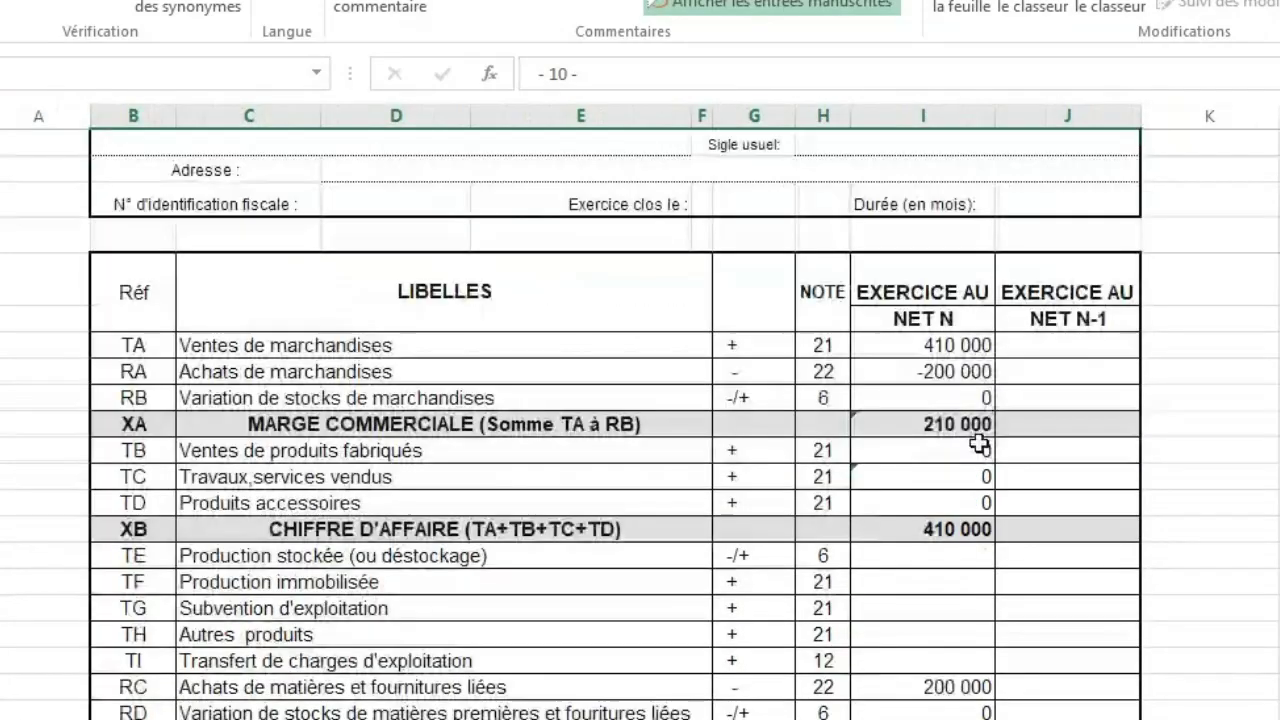
scroll(870, 418, down, 2)
scroll(869, 420, down, 1)
scroll(869, 400, up, 4)
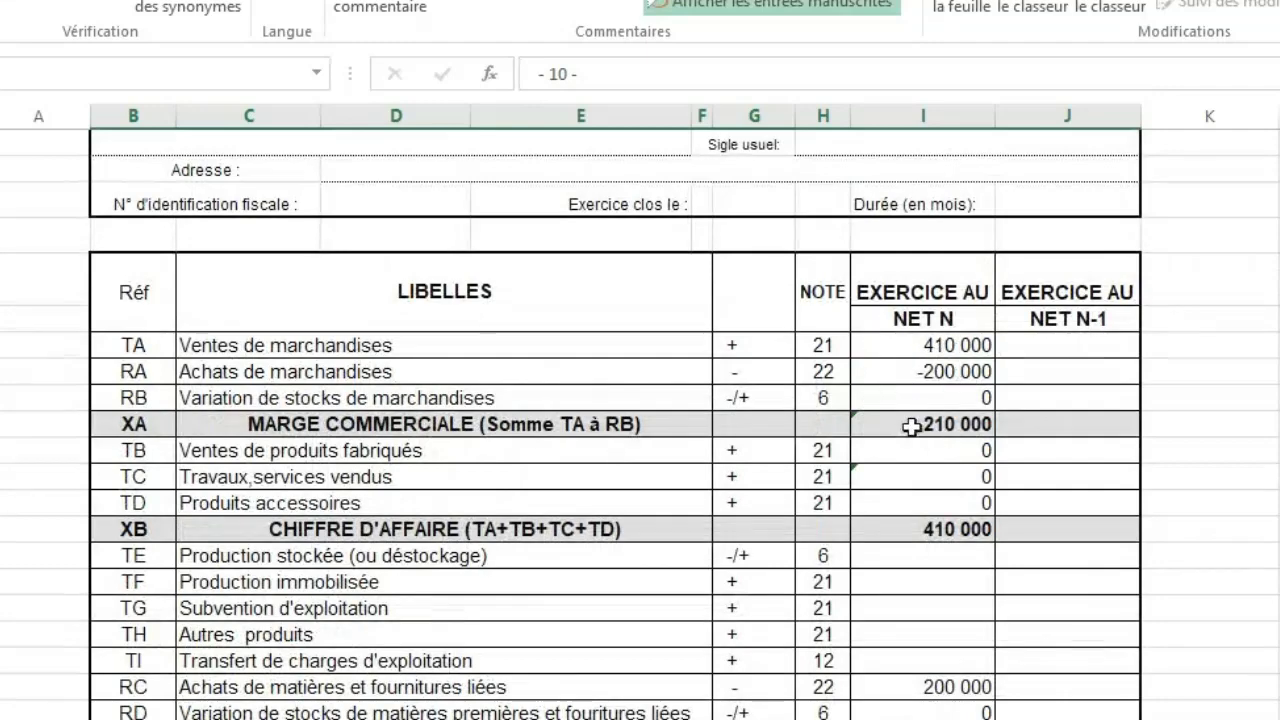
scroll(941, 468, down, 1)
scroll(941, 468, down, 9)
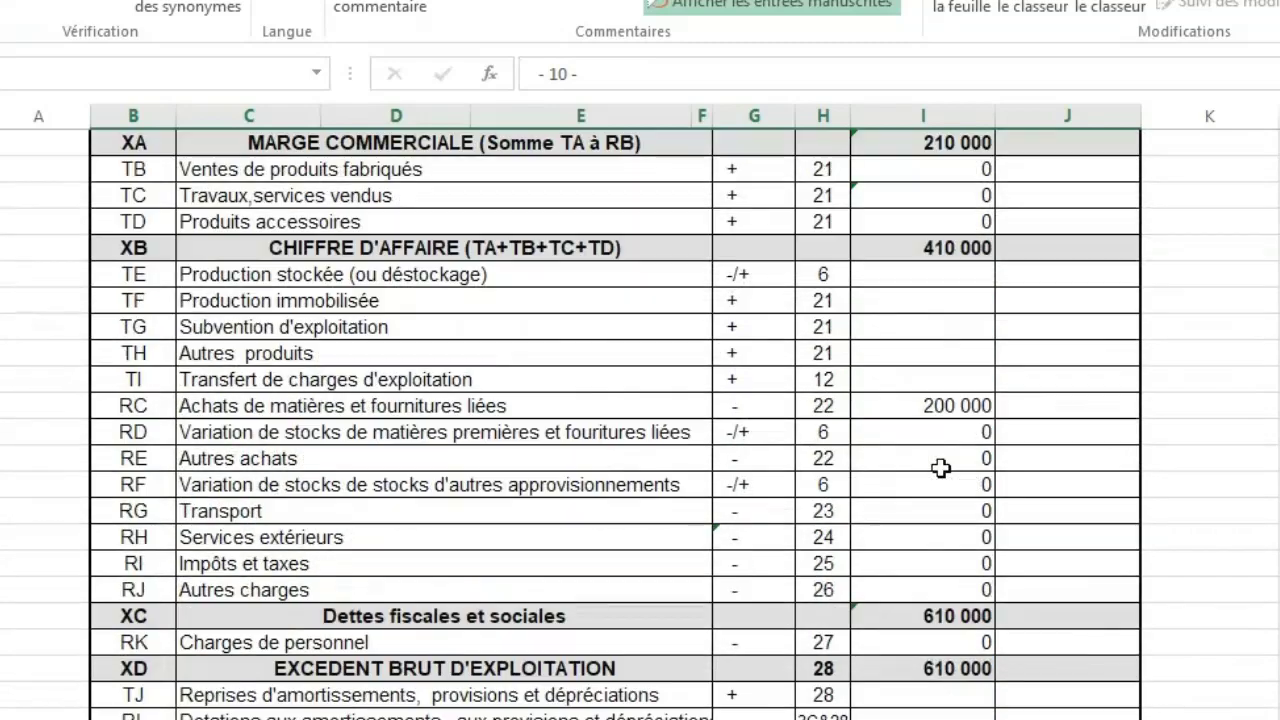
scroll(969, 503, down, 2)
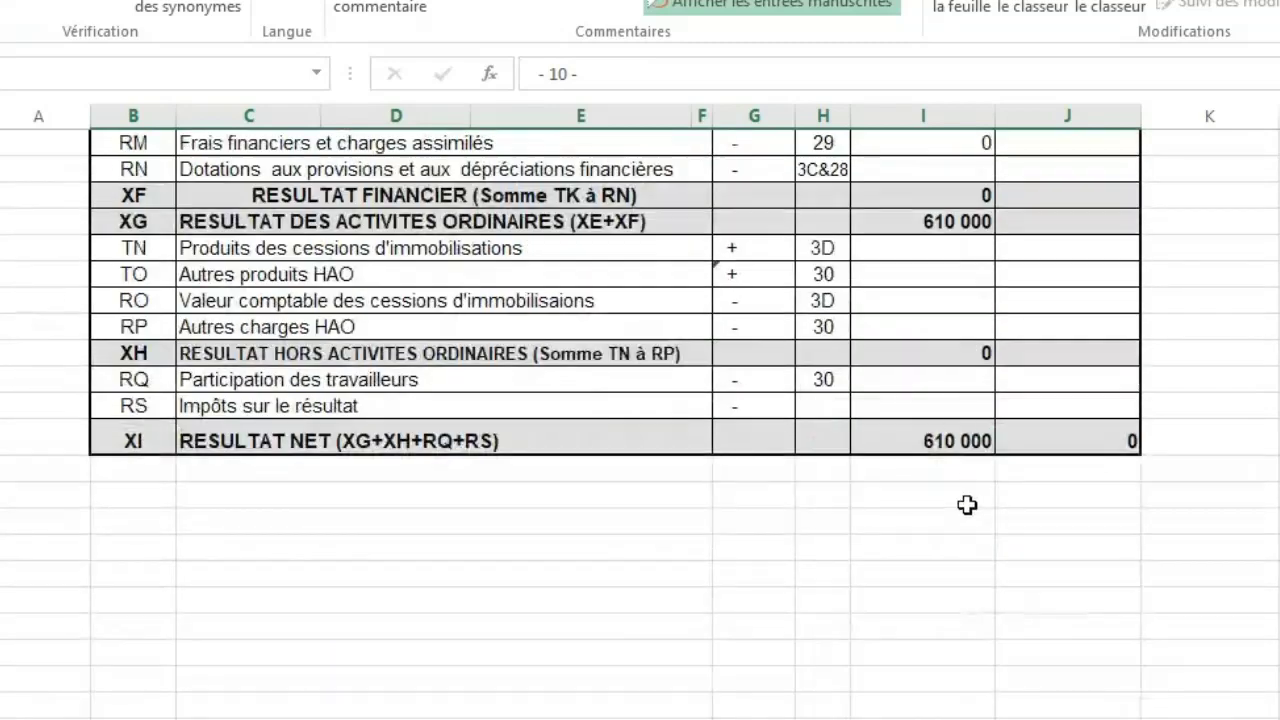
scroll(891, 451, up, 12)
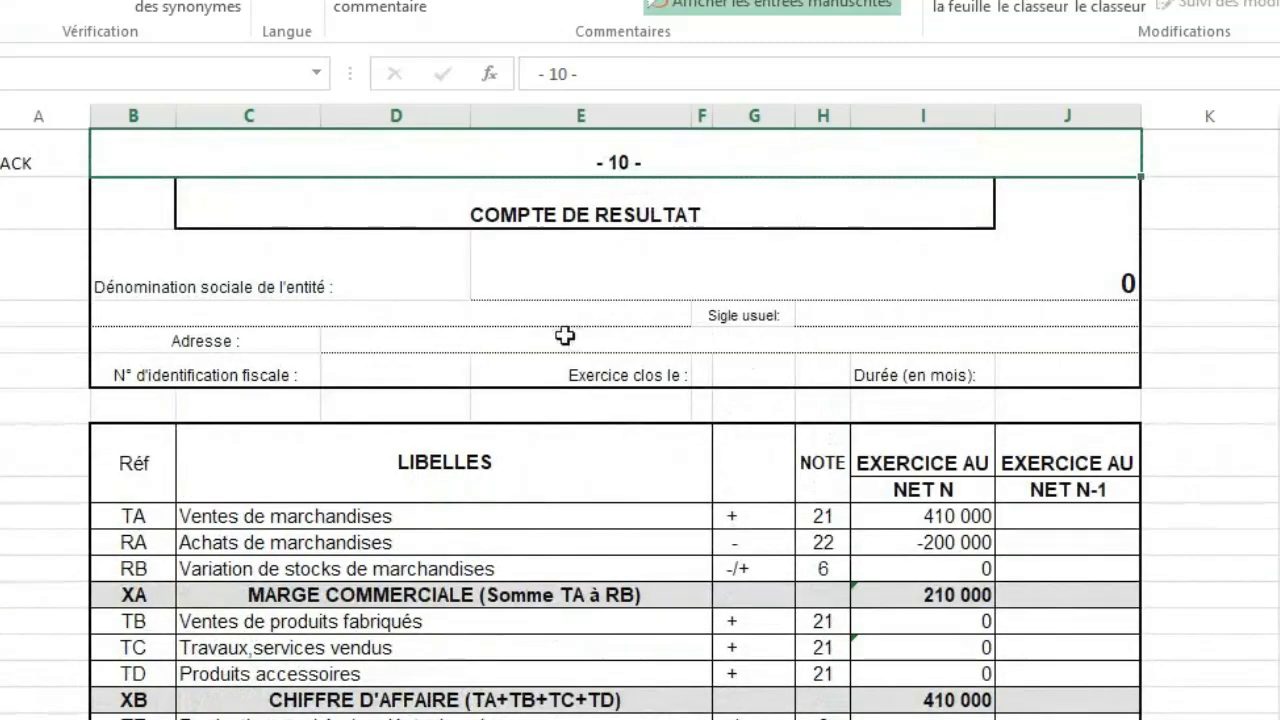